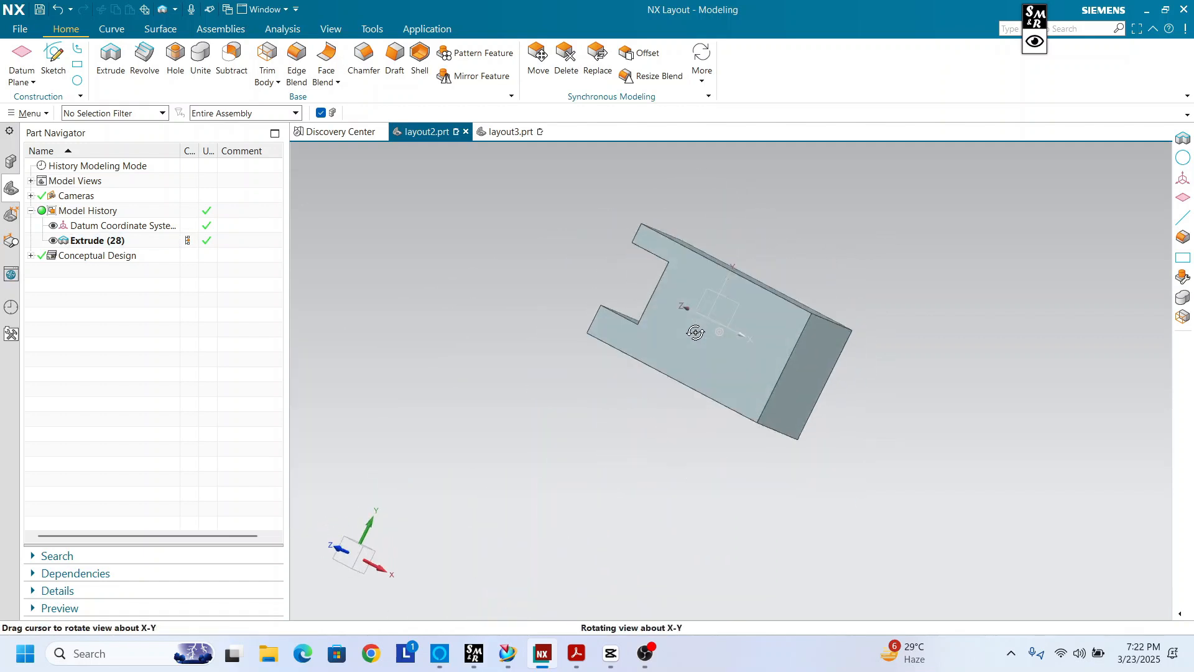
{"action": "scroll", "coordinate": [762, 293], "scroll_direction": "up", "scroll_amount": 3}
{"action": "scroll", "coordinate": [696, 400], "scroll_direction": "down", "scroll_amount": 3}
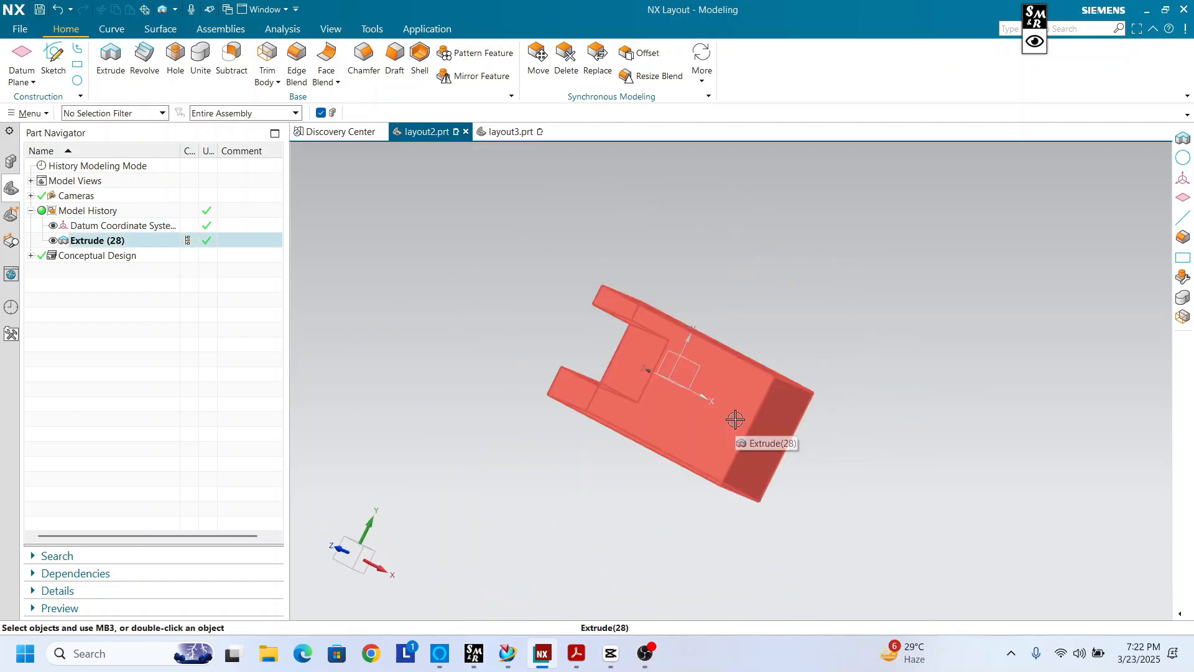
{"action": "middle_click_drag", "start_coordinate": [736, 421], "coordinate": [784, 479]}
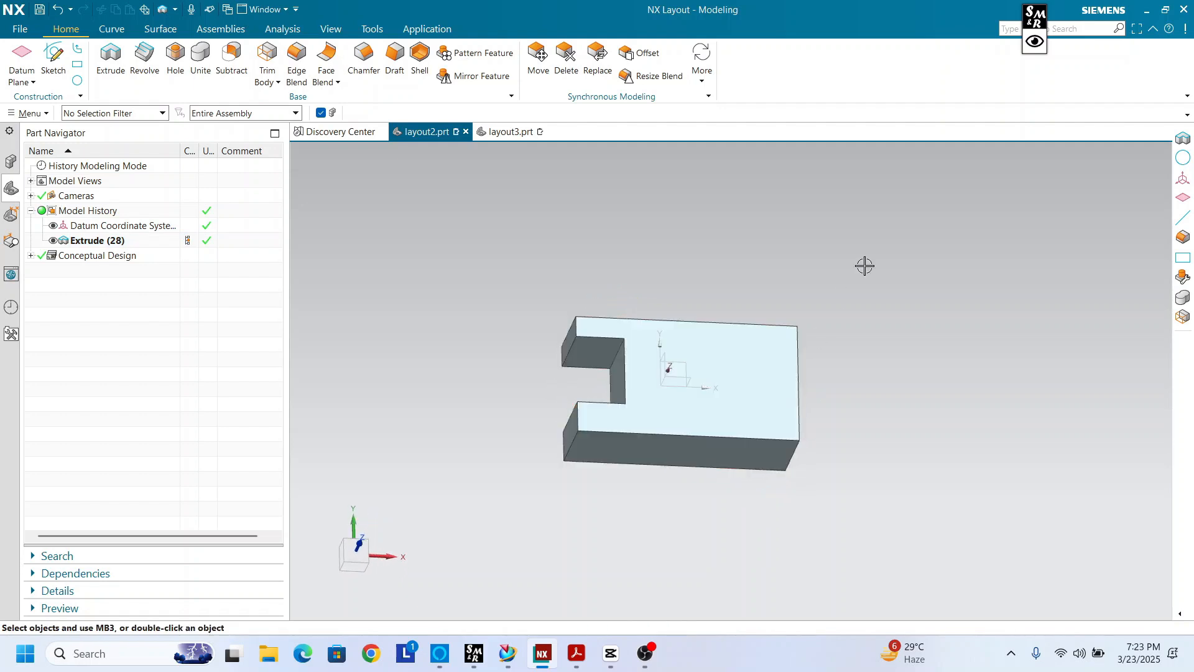
Step: Outline the Edge Blend command with a screen-marker rectangle and clear the marking
{"action": "left_click", "coordinate": [1034, 41]}
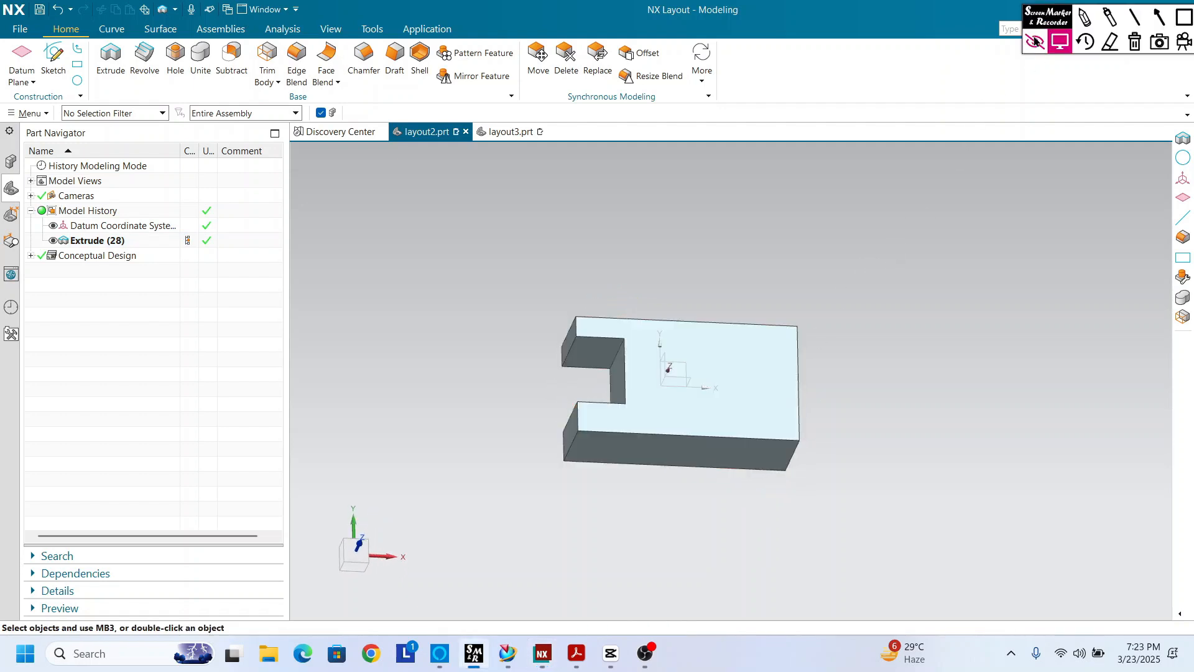
{"action": "left_click", "coordinate": [1187, 18]}
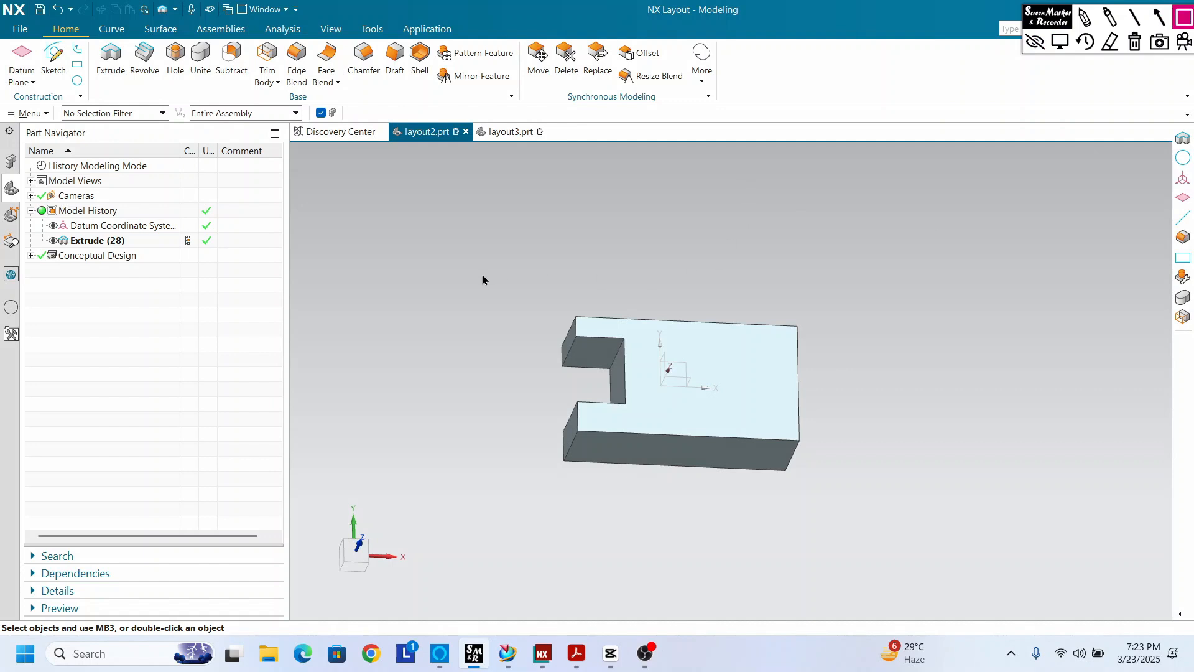
{"action": "left_click_drag", "start_coordinate": [279, 39], "coordinate": [312, 96]}
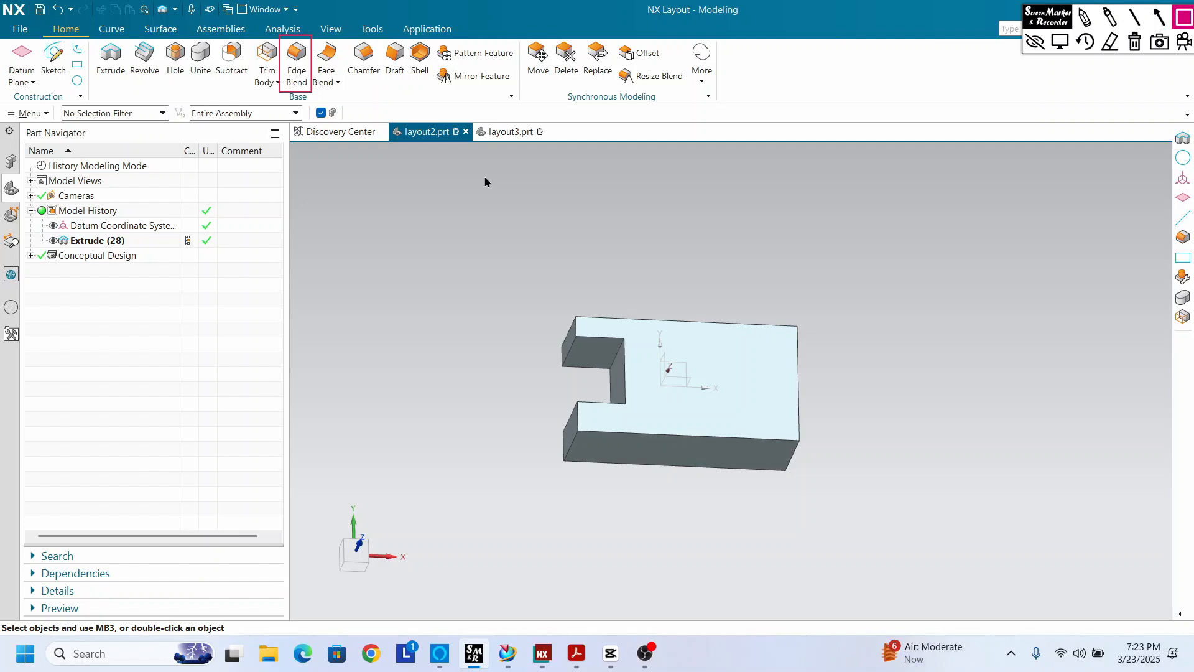
{"action": "left_click", "coordinate": [1134, 42]}
{"action": "left_click", "coordinate": [1034, 42]}
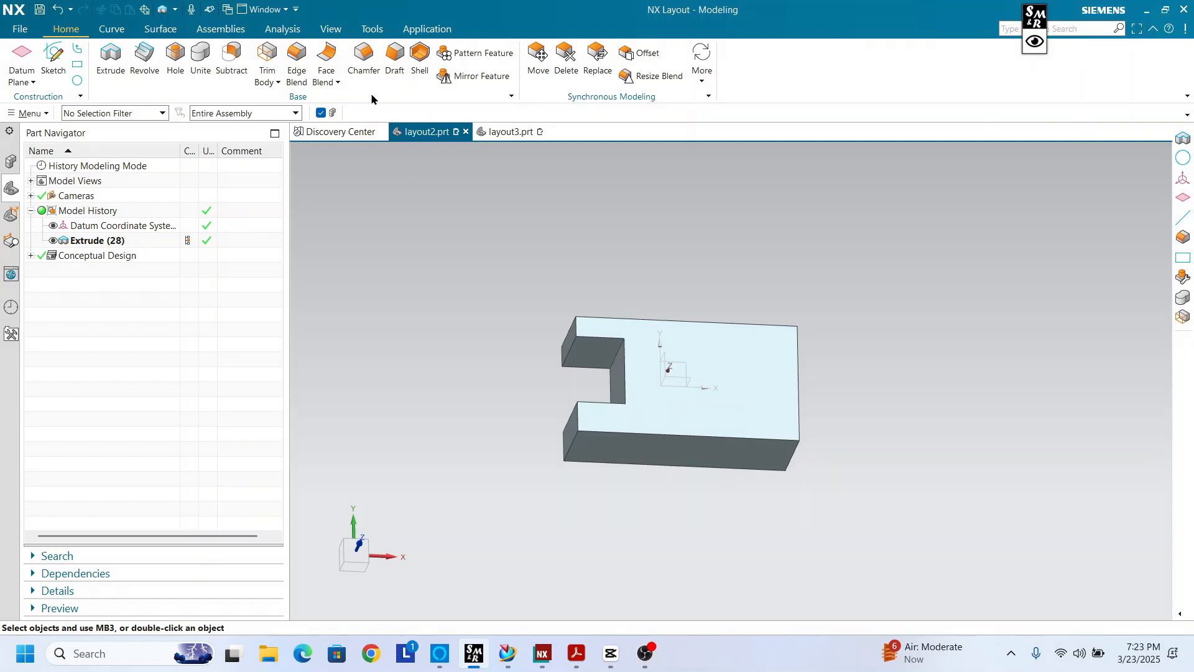
{"action": "middle_click_drag", "start_coordinate": [749, 400], "coordinate": [722, 411]}
{"action": "scroll", "coordinate": [771, 327], "scroll_direction": "down", "scroll_amount": 4}
{"action": "mouse_move", "coordinate": [771, 328]}
{"action": "middle_mouse_down"}
{"action": "mouse_move", "coordinate": [768, 297]}
{"action": "mouse_move", "coordinate": [752, 328]}
{"action": "mouse_move", "coordinate": [784, 218]}
{"action": "mouse_move", "coordinate": [745, 335]}
{"action": "mouse_move", "coordinate": [773, 336]}
{"action": "mouse_move", "coordinate": [760, 328]}
{"action": "middle_mouse_up"}
{"action": "scroll", "coordinate": [757, 336], "scroll_direction": "up", "scroll_amount": 4}
{"action": "scroll", "coordinate": [729, 288], "scroll_direction": "down", "scroll_amount": 2}
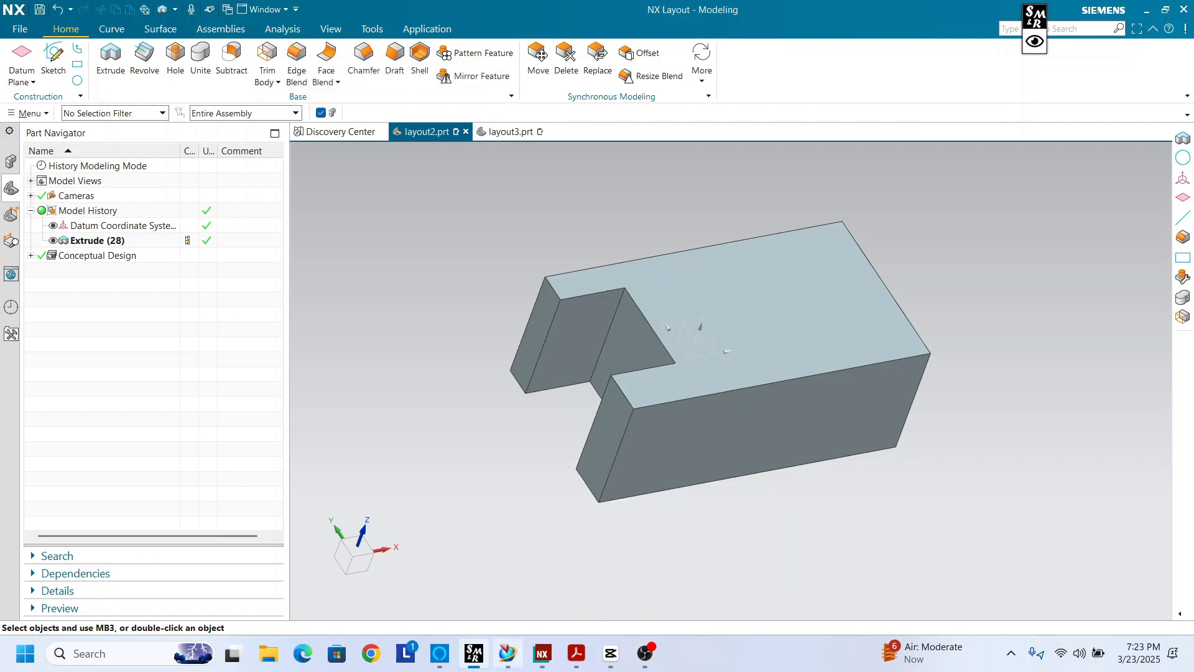
Step: Switch to NX 12, examine the full set of Edge Blend options, and return to the layout2.prt model
{"action": "left_click", "coordinate": [508, 654]}
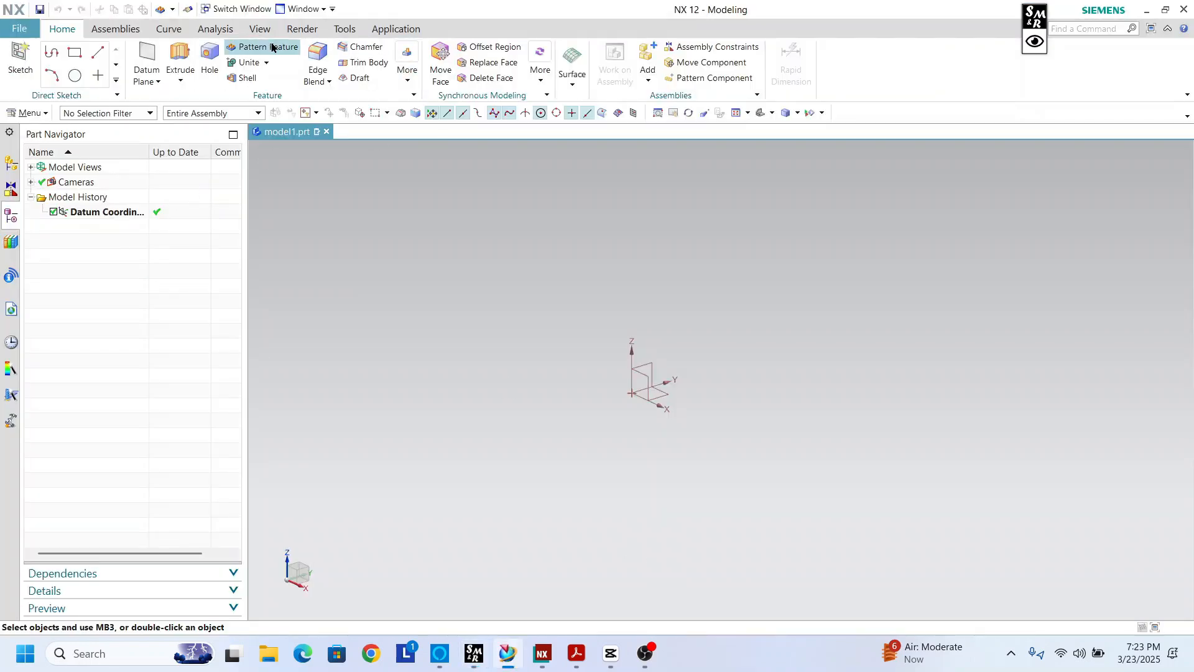
{"action": "left_click", "coordinate": [315, 55]}
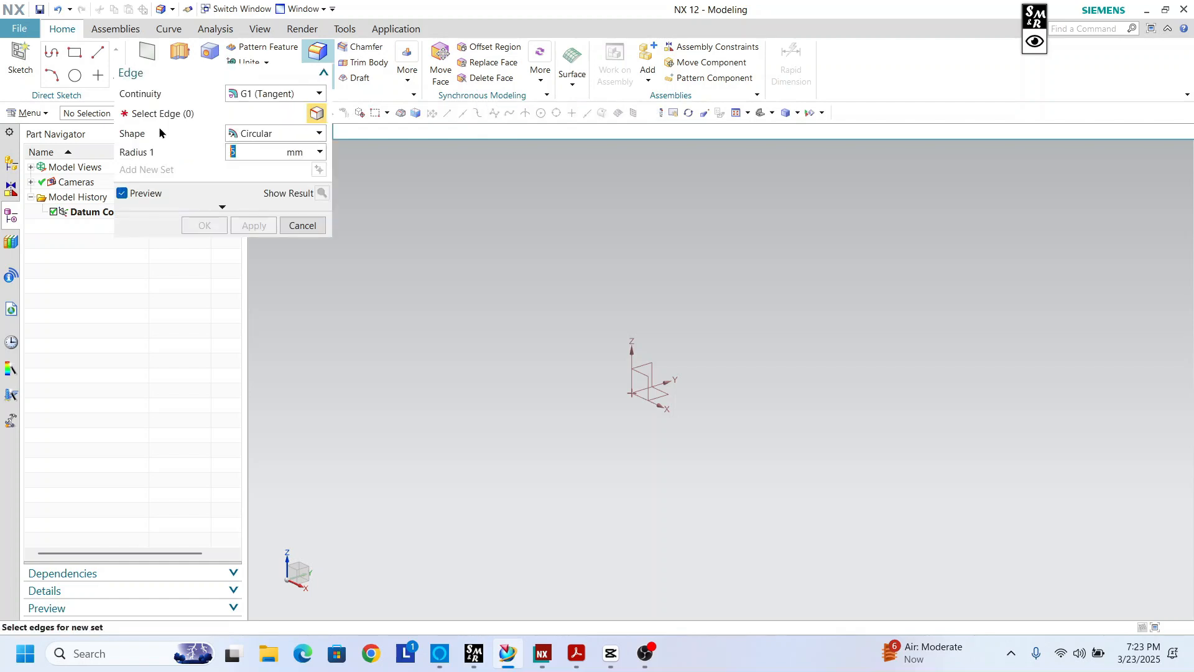
{"action": "left_click", "coordinate": [223, 213]}
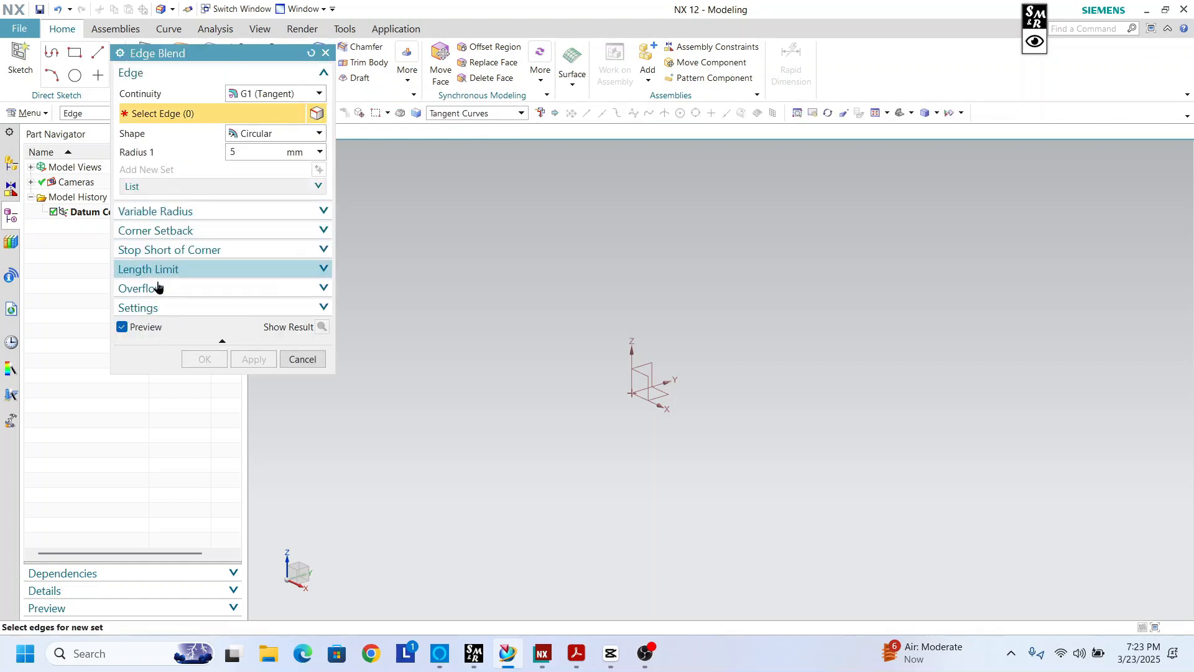
{"action": "left_click", "coordinate": [325, 53]}
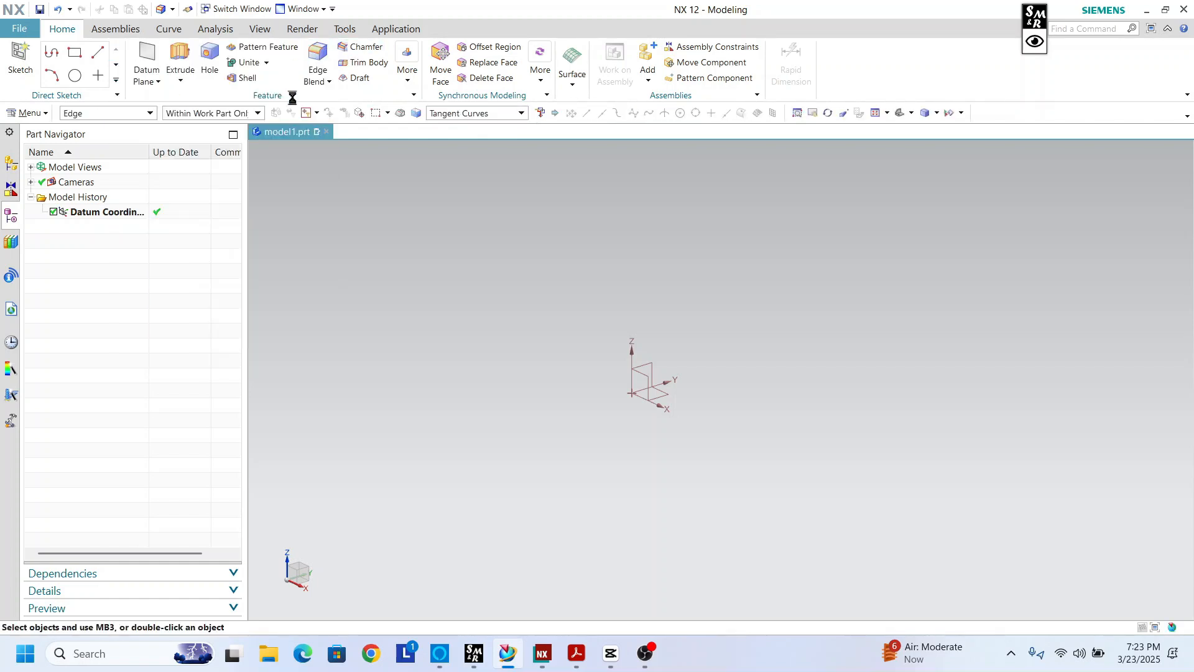
{"action": "left_click", "coordinate": [1150, 12]}
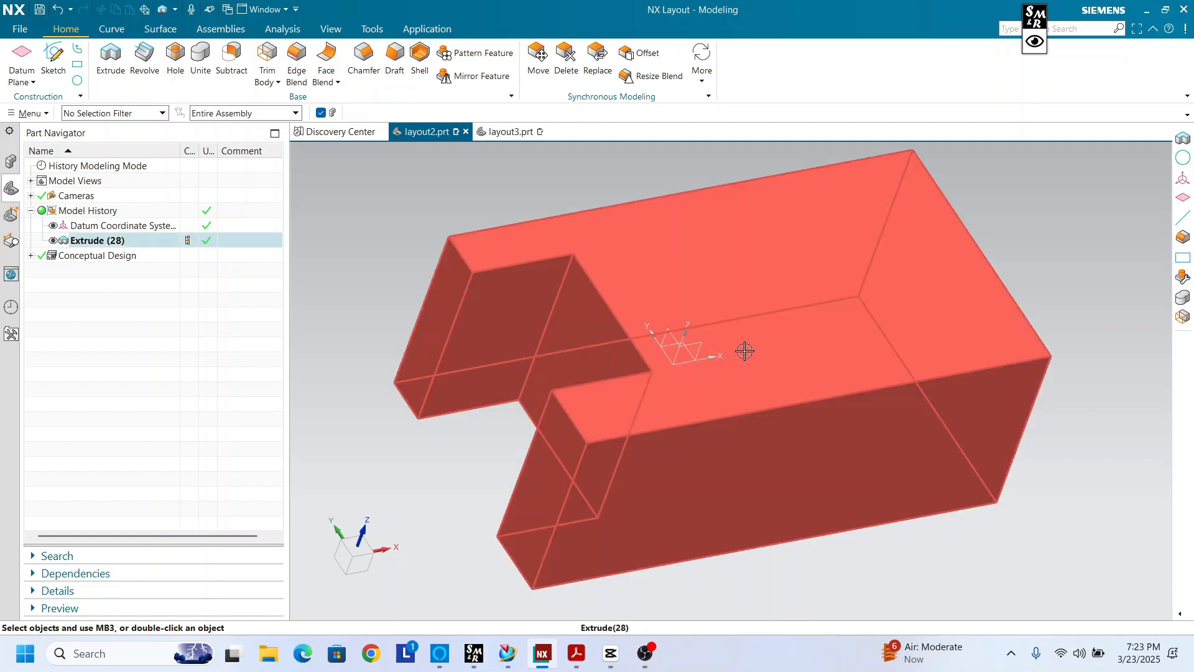
Step: Start Edge Blend on the extruded block and collapse its Stop Short of Corner and Edge option groups
{"action": "middle_click_drag", "start_coordinate": [747, 349], "coordinate": [736, 327]}
{"action": "scroll", "coordinate": [732, 345], "scroll_direction": "down", "scroll_amount": 2}
{"action": "left_click", "coordinate": [295, 55]}
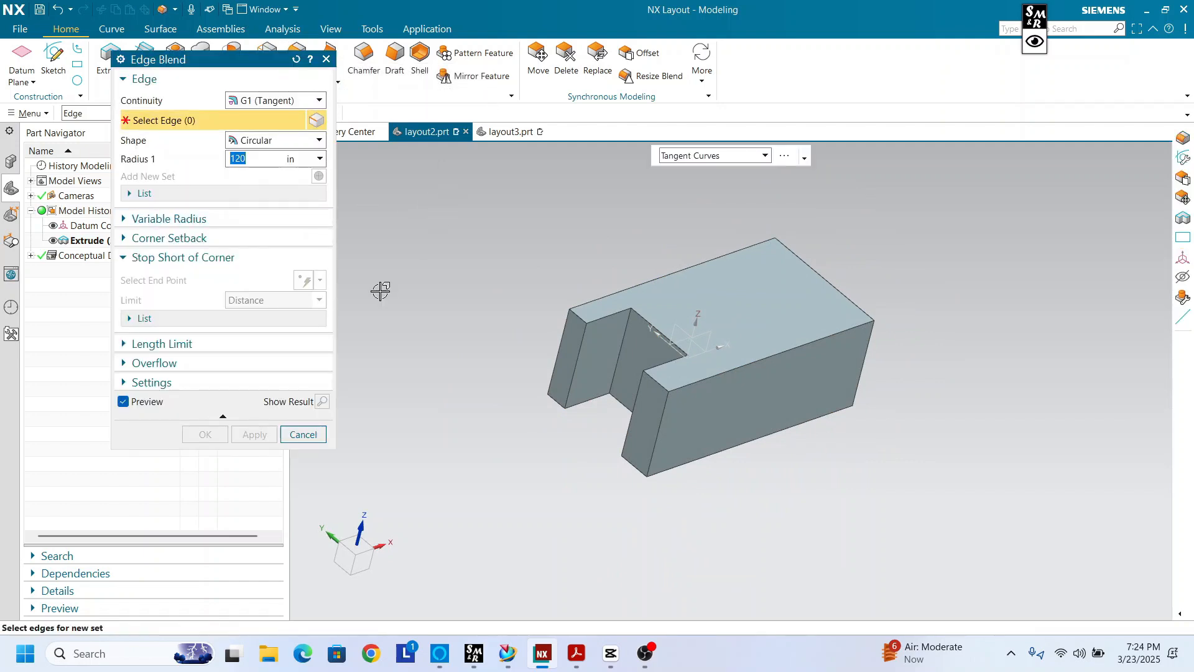
{"action": "left_click", "coordinate": [126, 258]}
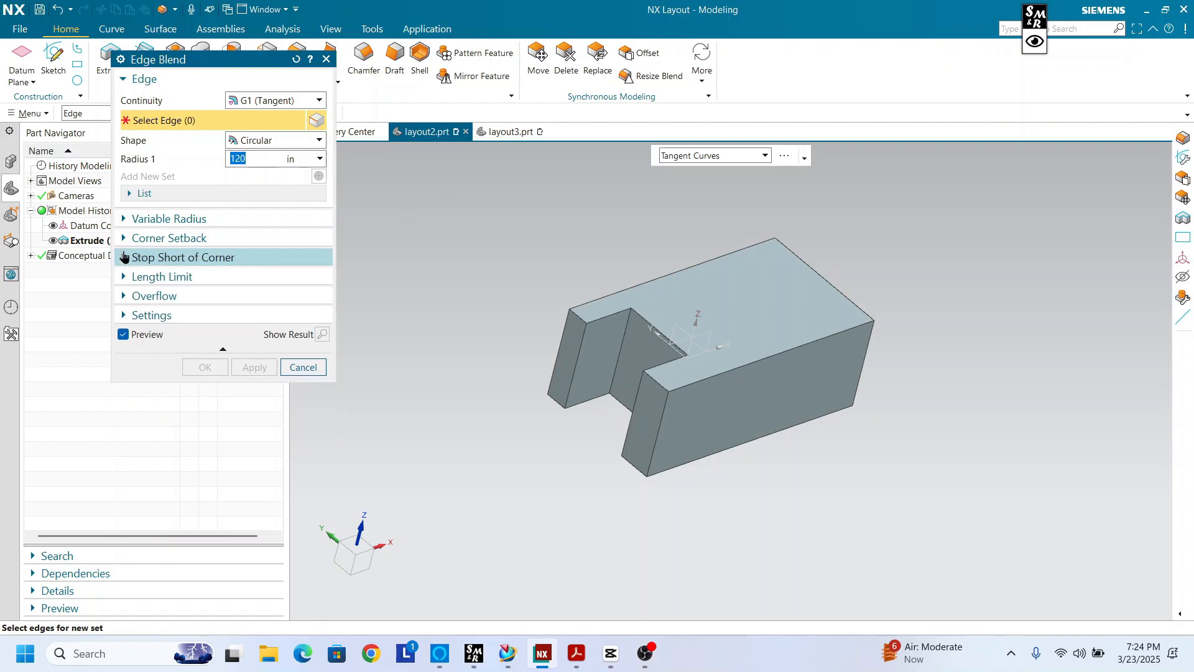
{"action": "left_click", "coordinate": [137, 79]}
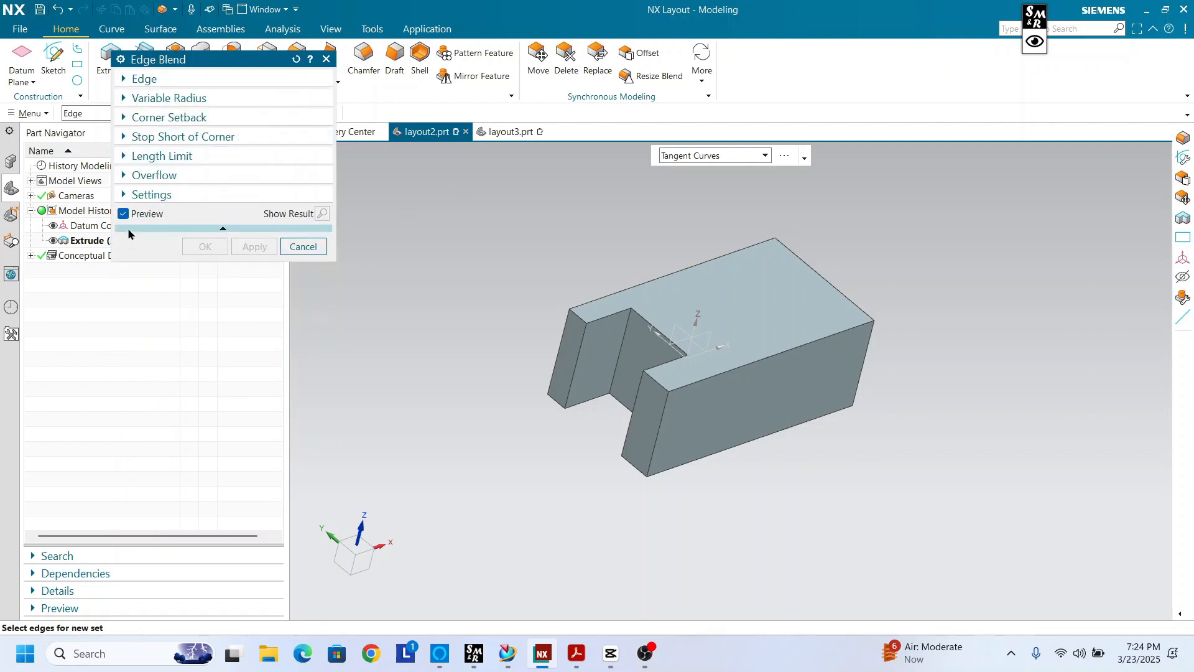
Step: Outline the Edge Blend option groups from Edge through Settings with screen-marker rectangles and clear the markings
{"action": "left_click", "coordinate": [1035, 41]}
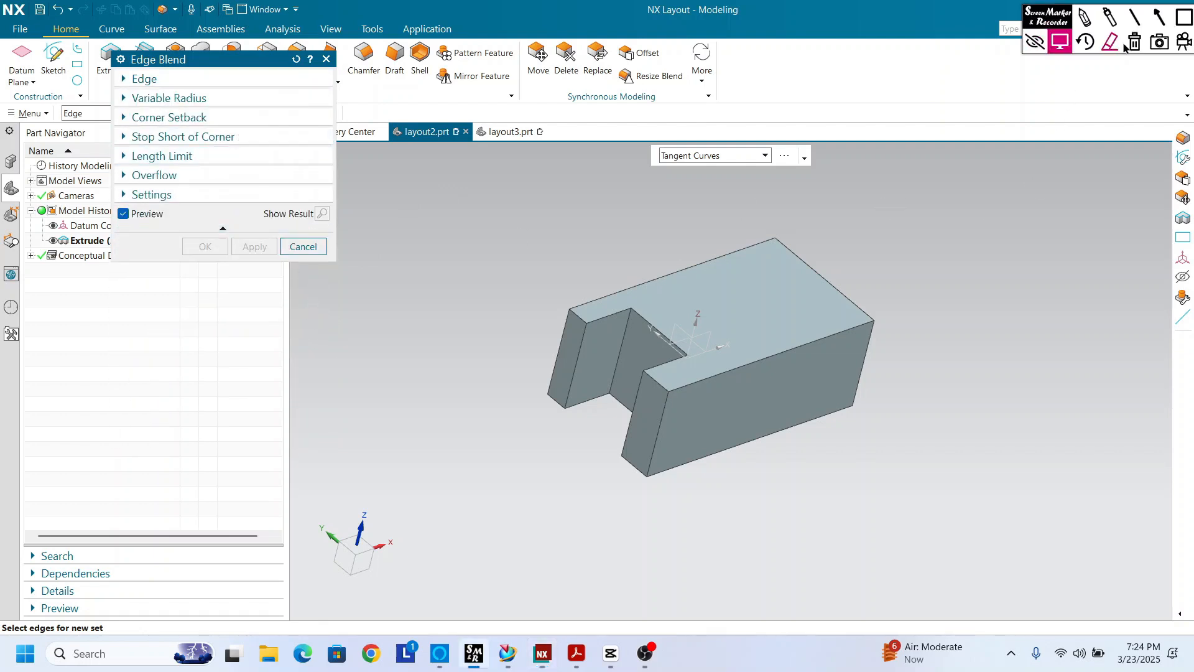
{"action": "left_click", "coordinate": [1182, 20]}
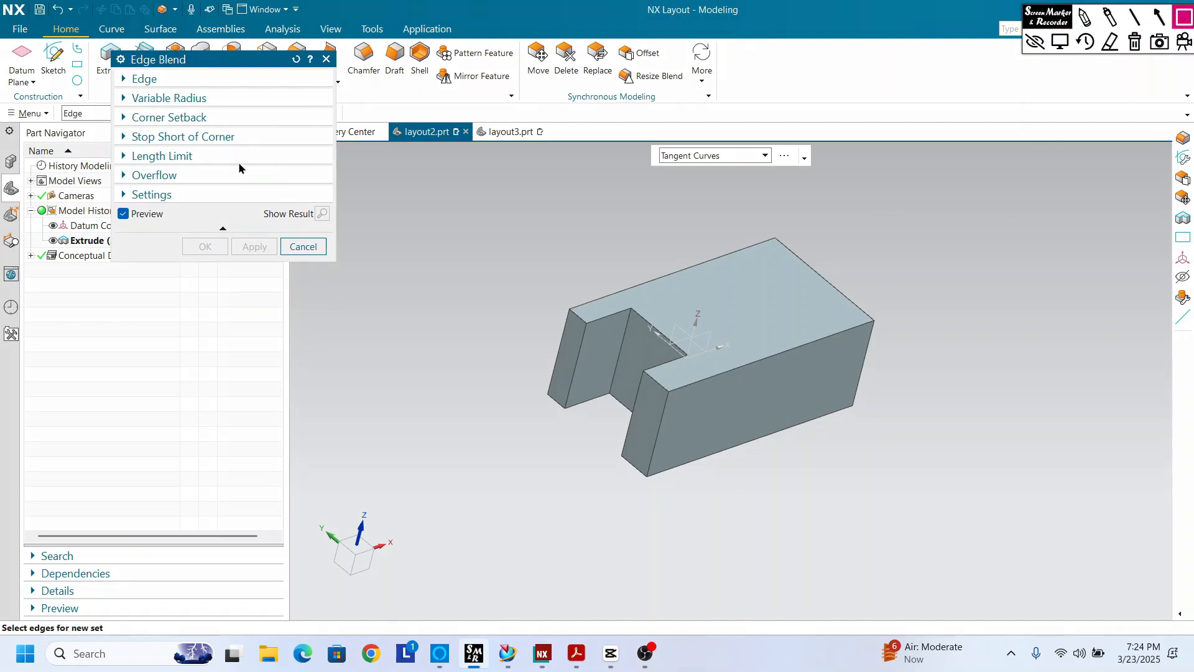
{"action": "left_click_drag", "start_coordinate": [117, 70], "coordinate": [328, 87]}
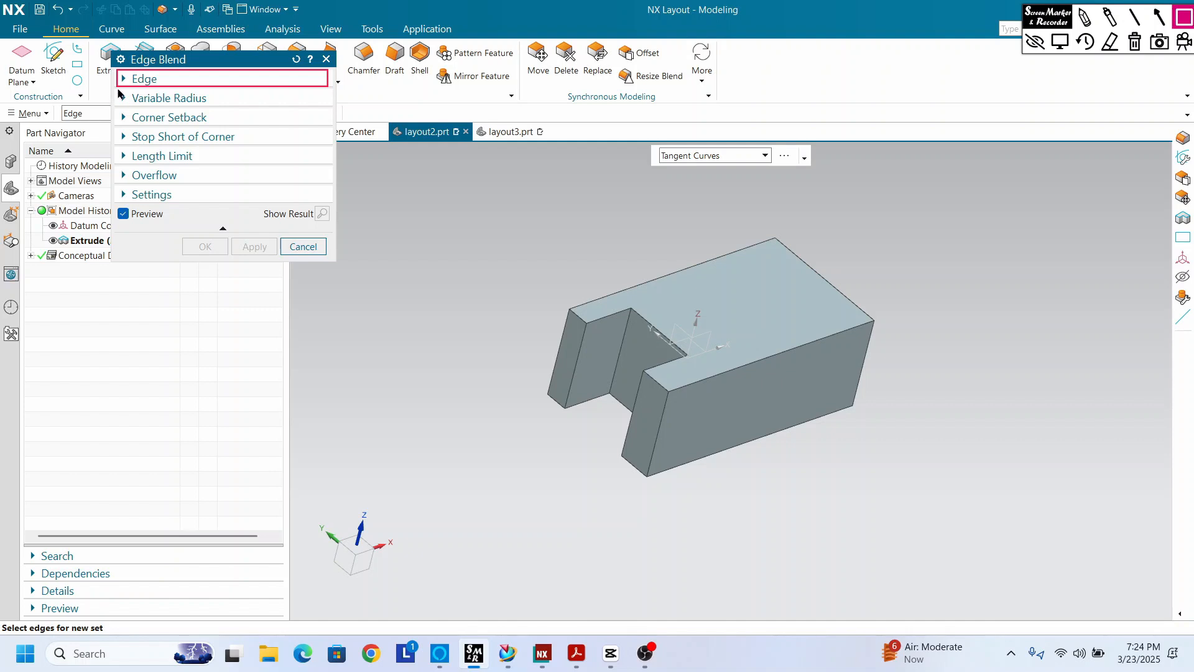
{"action": "left_click_drag", "start_coordinate": [127, 110], "coordinate": [270, 105]}
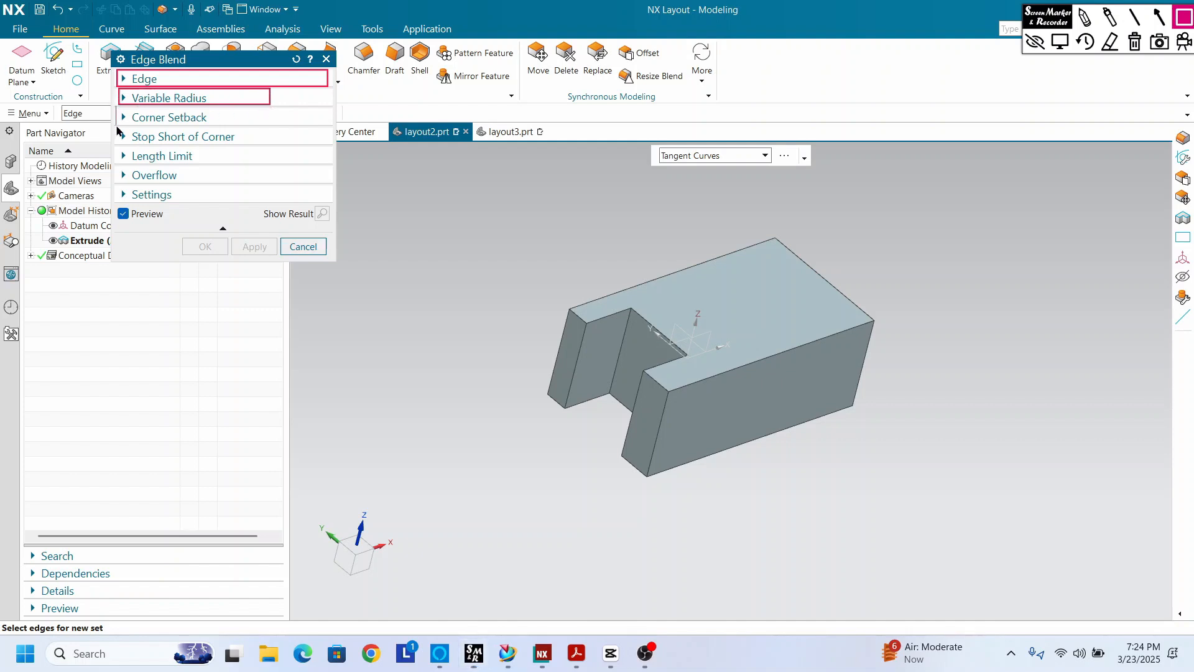
{"action": "left_click_drag", "start_coordinate": [116, 107], "coordinate": [254, 125]}
{"action": "mouse_move", "coordinate": [118, 129]}
{"action": "left_mouse_down"}
{"action": "mouse_move", "coordinate": [122, 142]}
{"action": "mouse_move", "coordinate": [267, 147]}
{"action": "left_mouse_up"}
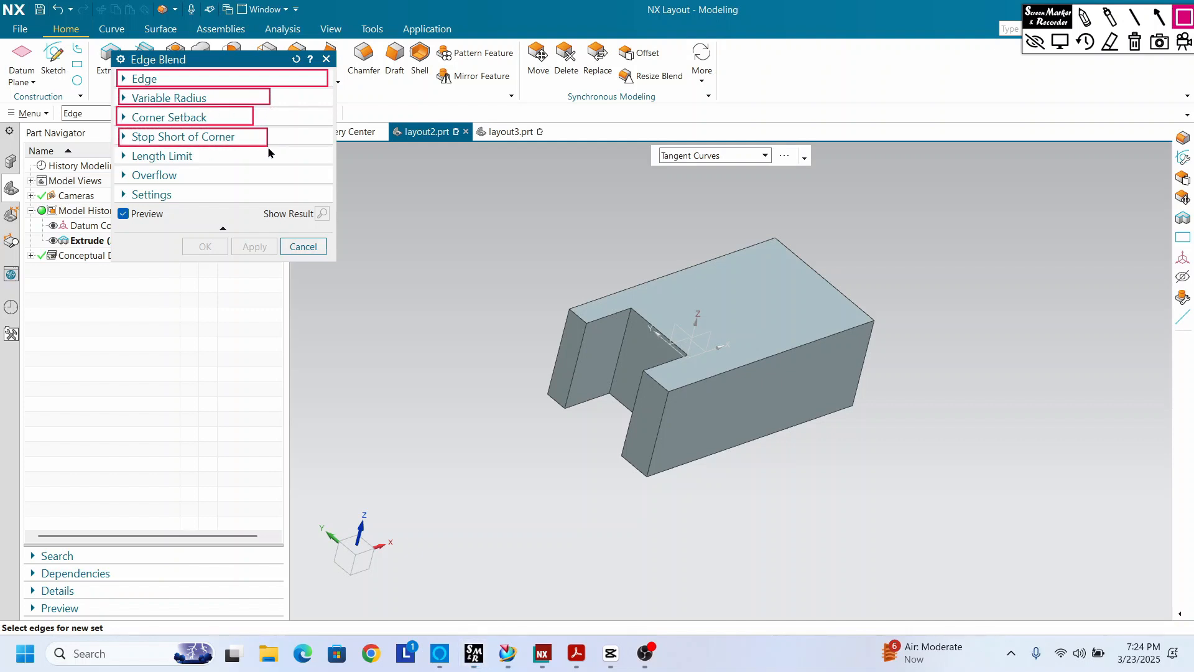
{"action": "left_click_drag", "start_coordinate": [116, 149], "coordinate": [271, 163]}
{"action": "left_click_drag", "start_coordinate": [117, 167], "coordinate": [272, 186]}
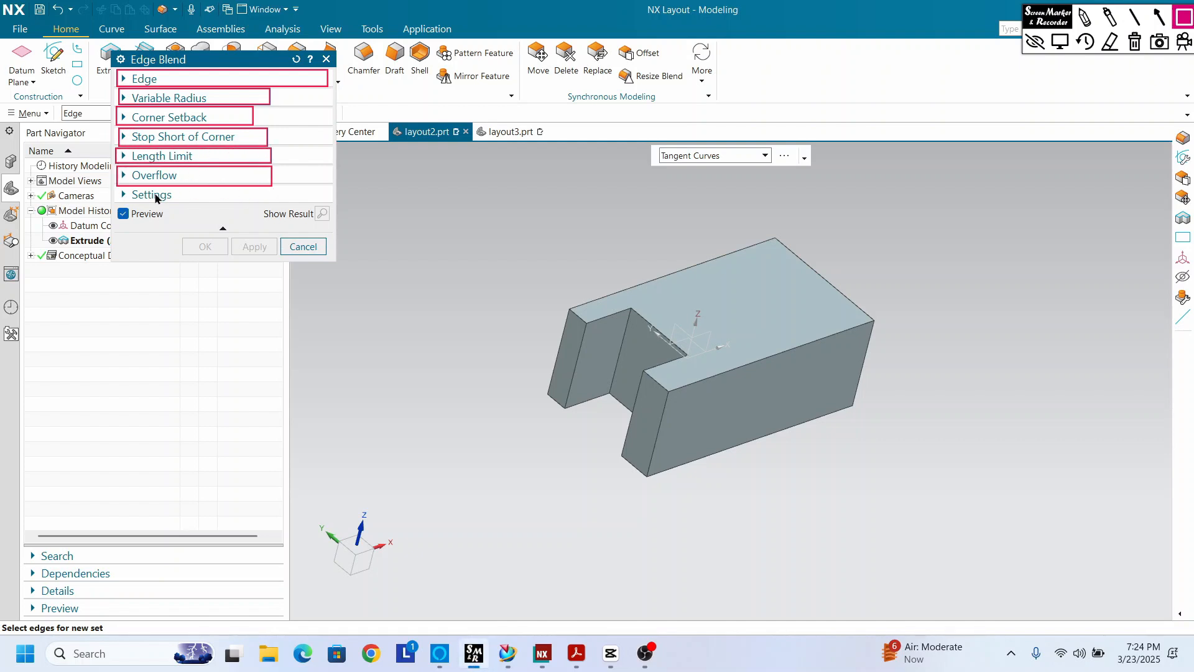
{"action": "left_click_drag", "start_coordinate": [117, 189], "coordinate": [322, 203]}
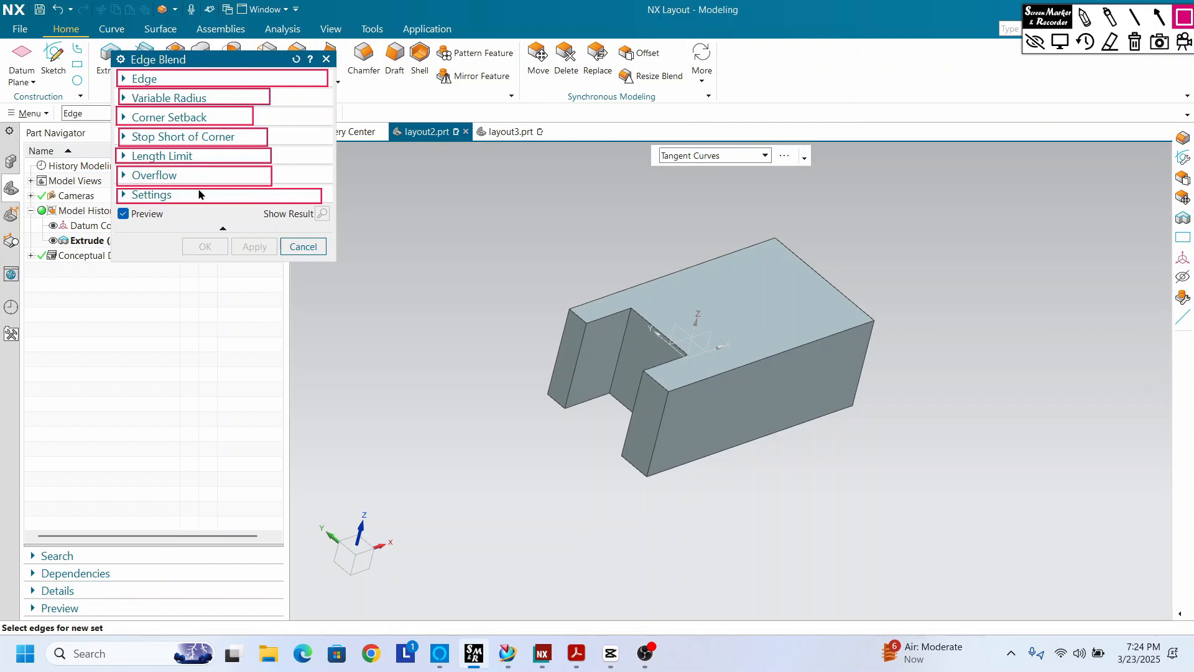
{"action": "left_click", "coordinate": [1133, 45]}
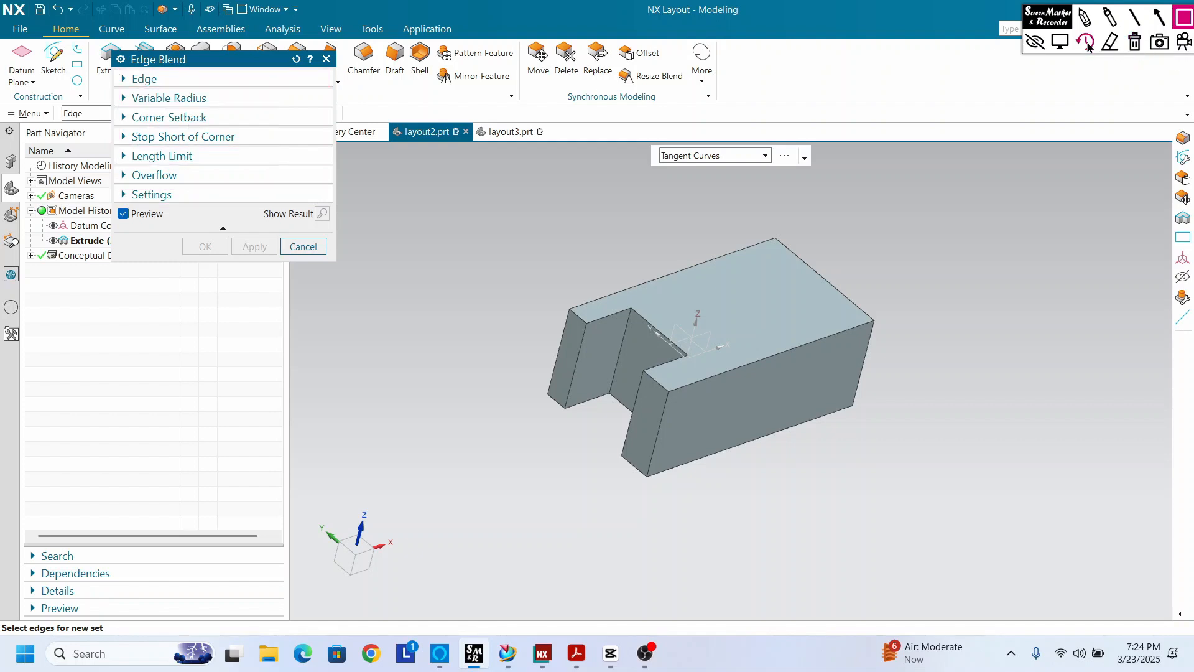
{"action": "left_click", "coordinate": [1036, 44]}
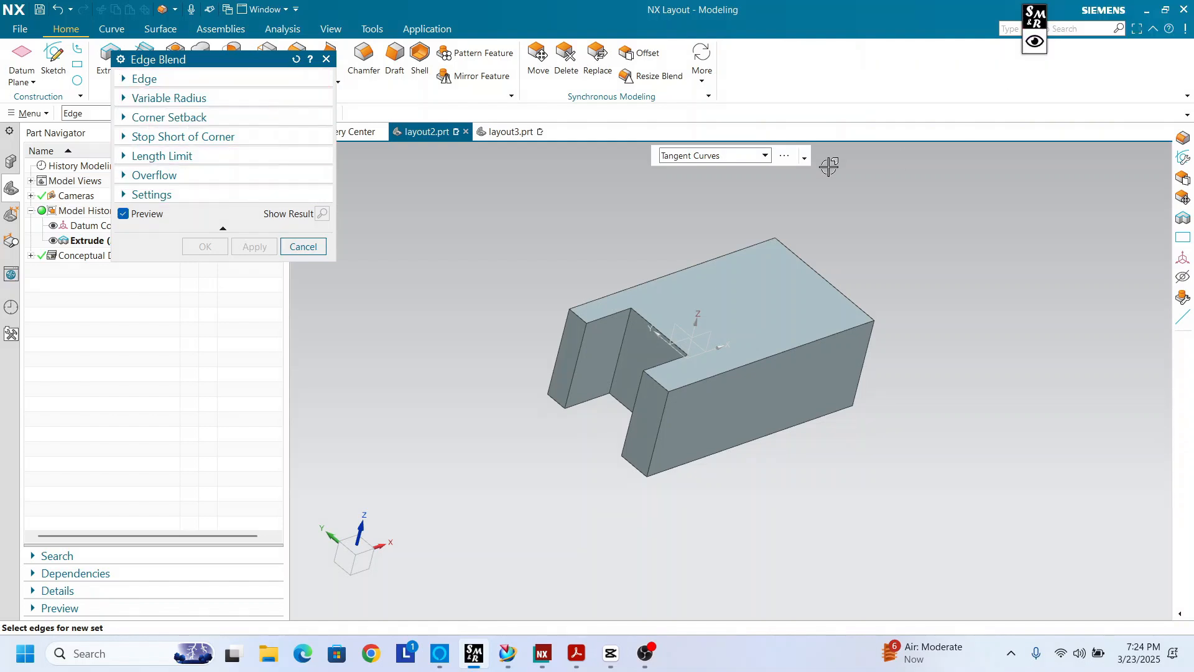
Step: Expand the Edge group and examine the available Continuity options, keeping G1 (Tangent)
{"action": "left_click", "coordinate": [209, 80]}
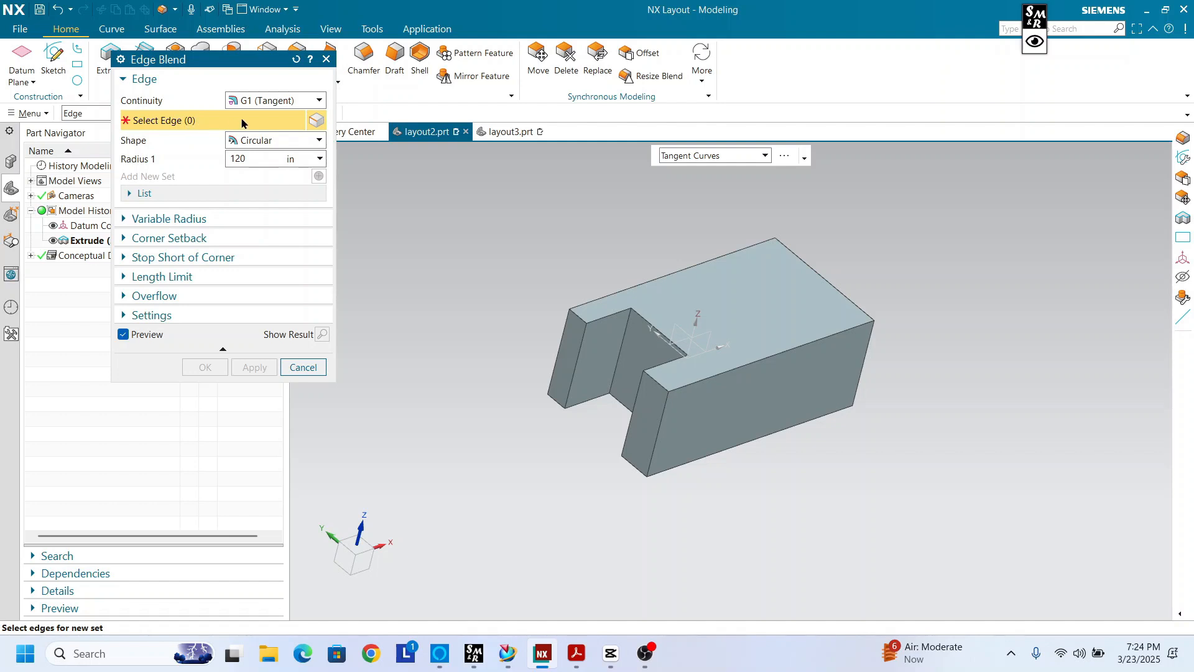
{"action": "mouse_move", "coordinate": [251, 103]}
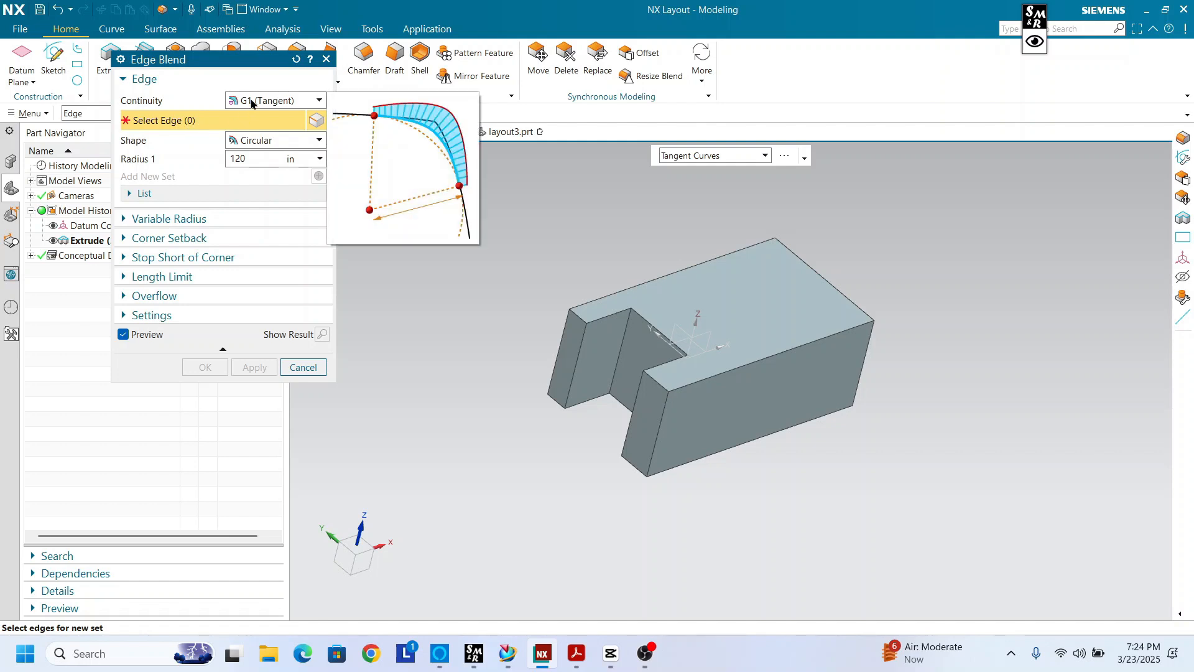
{"action": "left_click", "coordinate": [291, 101]}
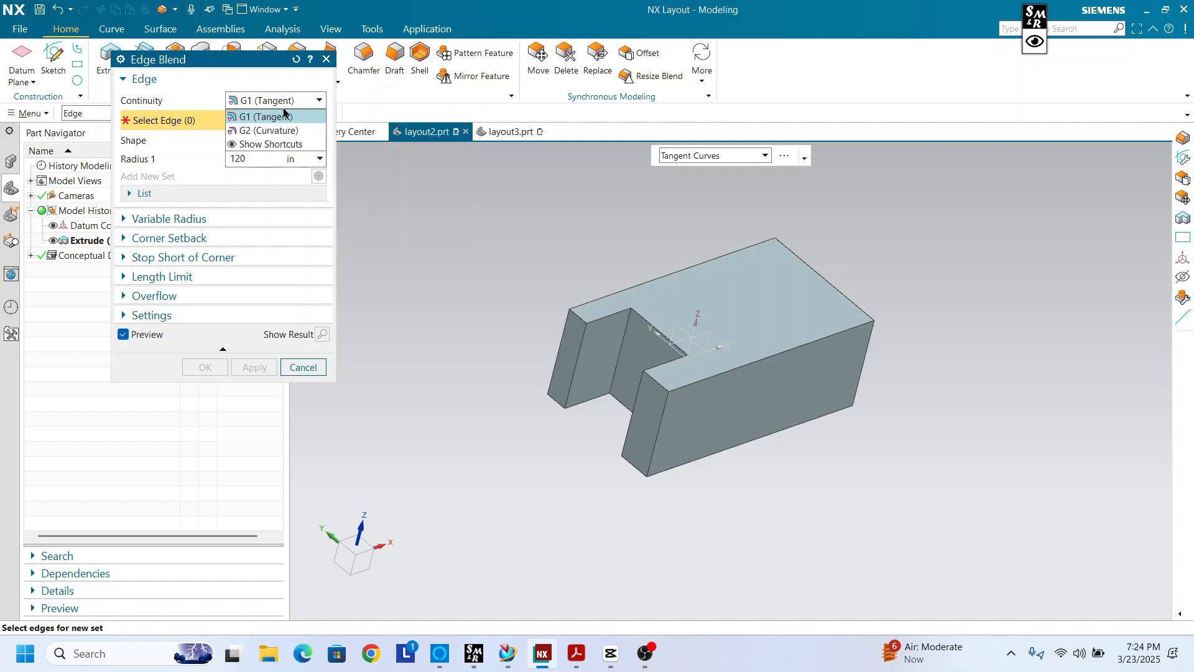
{"action": "mouse_move", "coordinate": [276, 123]}
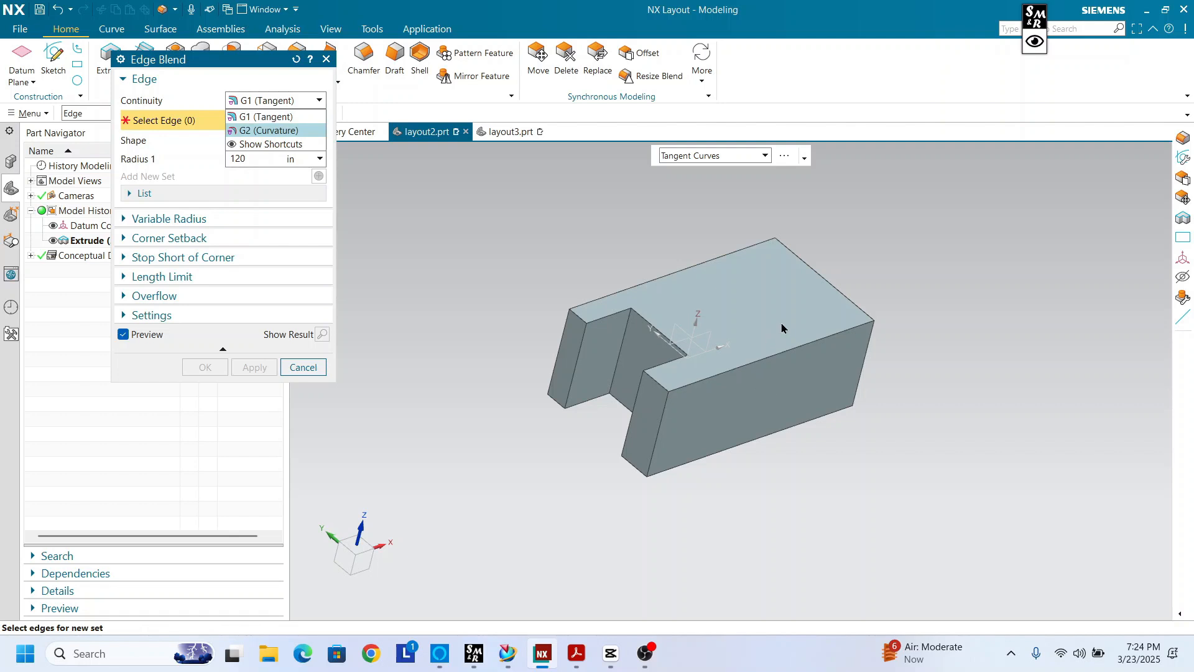
{"action": "left_click", "coordinate": [968, 306]}
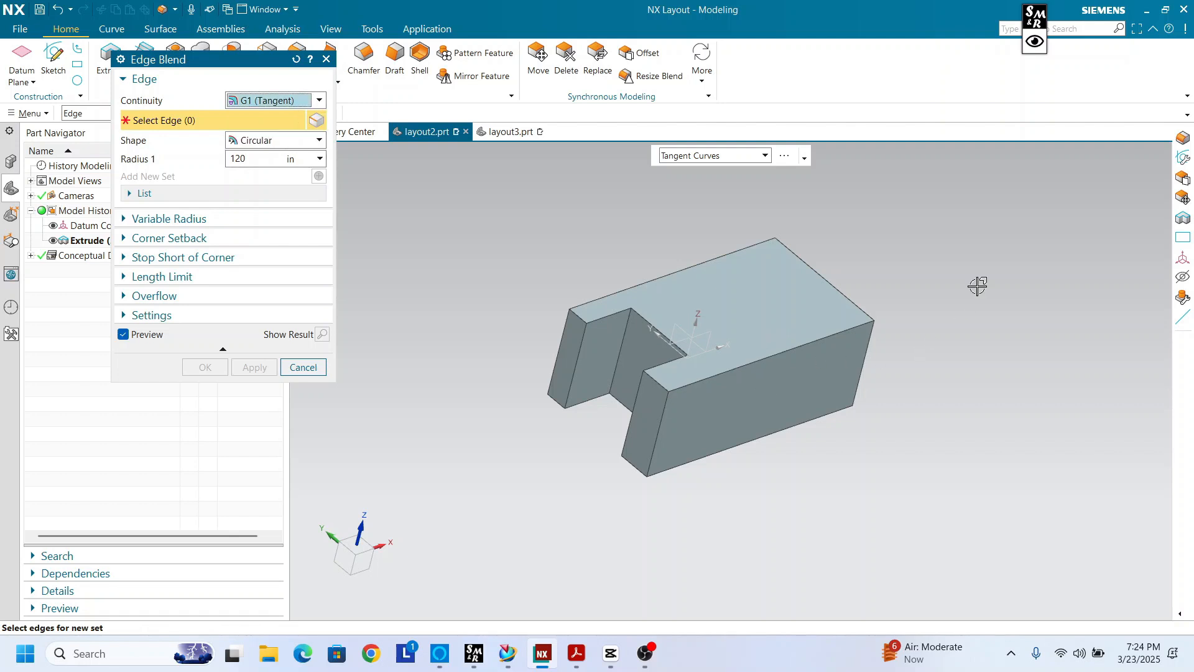
Step: Select the long upper edge of the notched block's front side for blending and set its radius to 600 in
{"action": "scroll", "coordinate": [709, 348], "scroll_direction": "down", "scroll_amount": 2}
{"action": "scroll", "coordinate": [709, 348], "scroll_direction": "down", "scroll_amount": 1}
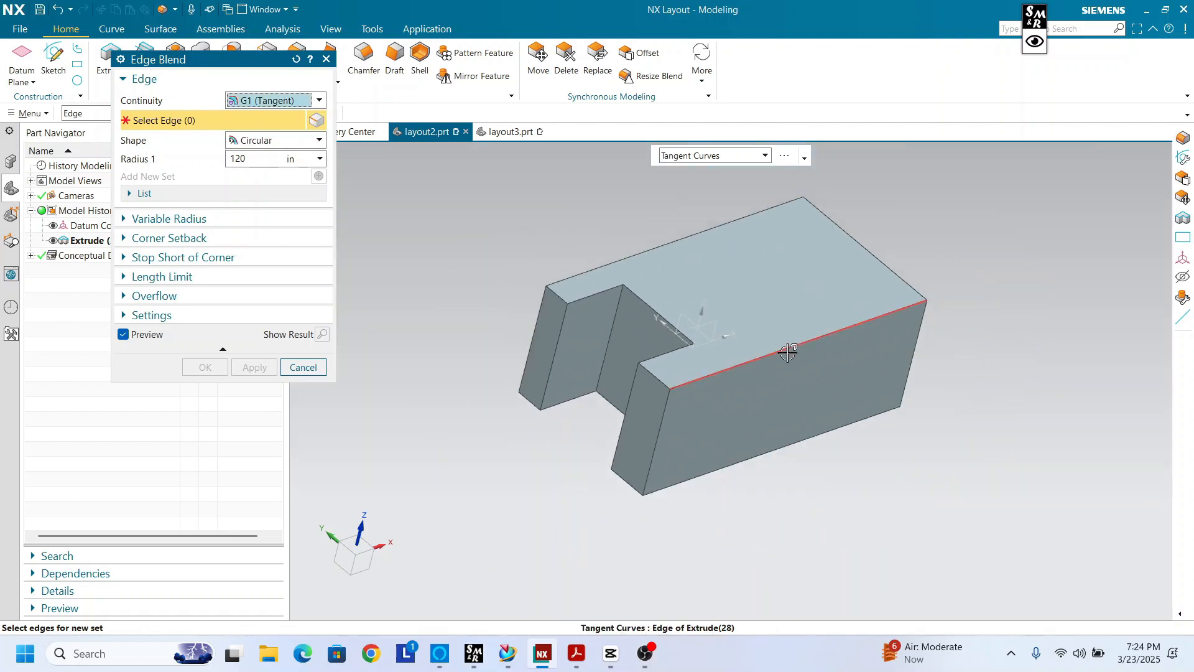
{"action": "left_click", "coordinate": [790, 346]}
{"action": "scroll", "coordinate": [794, 346], "scroll_direction": "down", "scroll_amount": 3}
{"action": "left_click_drag", "start_coordinate": [823, 320], "coordinate": [795, 293]}
{"action": "scroll", "coordinate": [730, 328], "scroll_direction": "up", "scroll_amount": 2}
{"action": "middle_click_drag", "start_coordinate": [797, 381], "coordinate": [797, 335]}
{"action": "scroll", "coordinate": [795, 334], "scroll_direction": "down", "scroll_amount": 1}
{"action": "scroll", "coordinate": [760, 311], "scroll_direction": "down", "scroll_amount": 2}
{"action": "scroll", "coordinate": [760, 311], "scroll_direction": "down", "scroll_amount": 1}
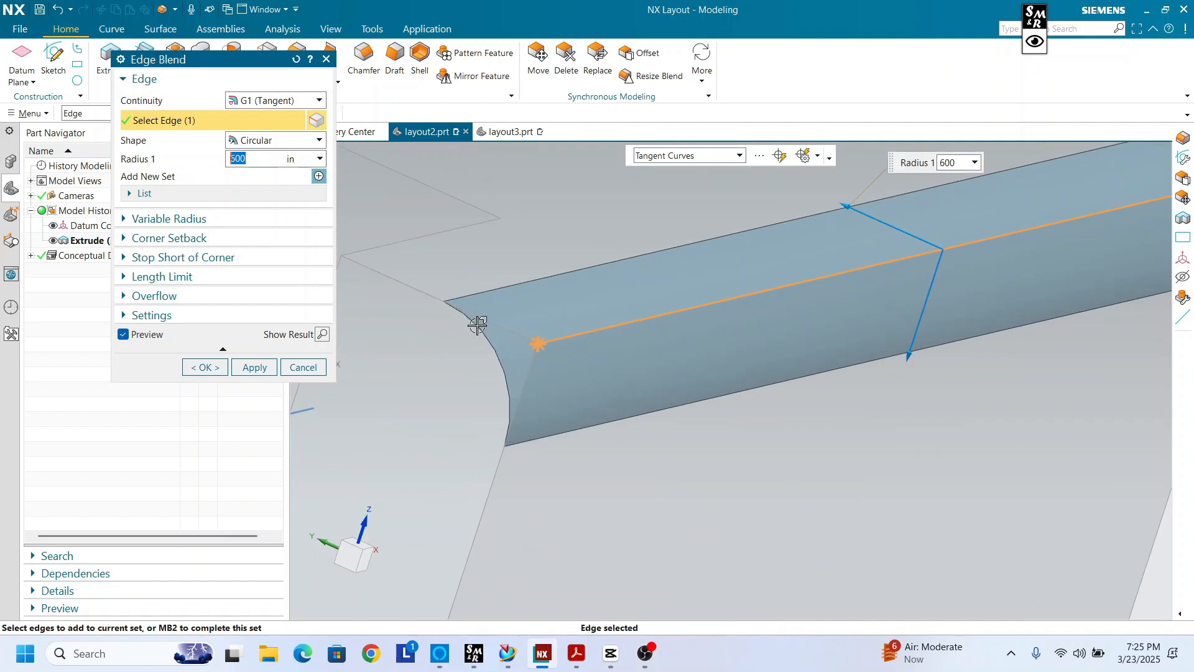
Step: Mark the blend's end profile with a rectangle, trace its arc freehand, and mark the two adjoining straight edges
{"action": "left_click", "coordinate": [1034, 41]}
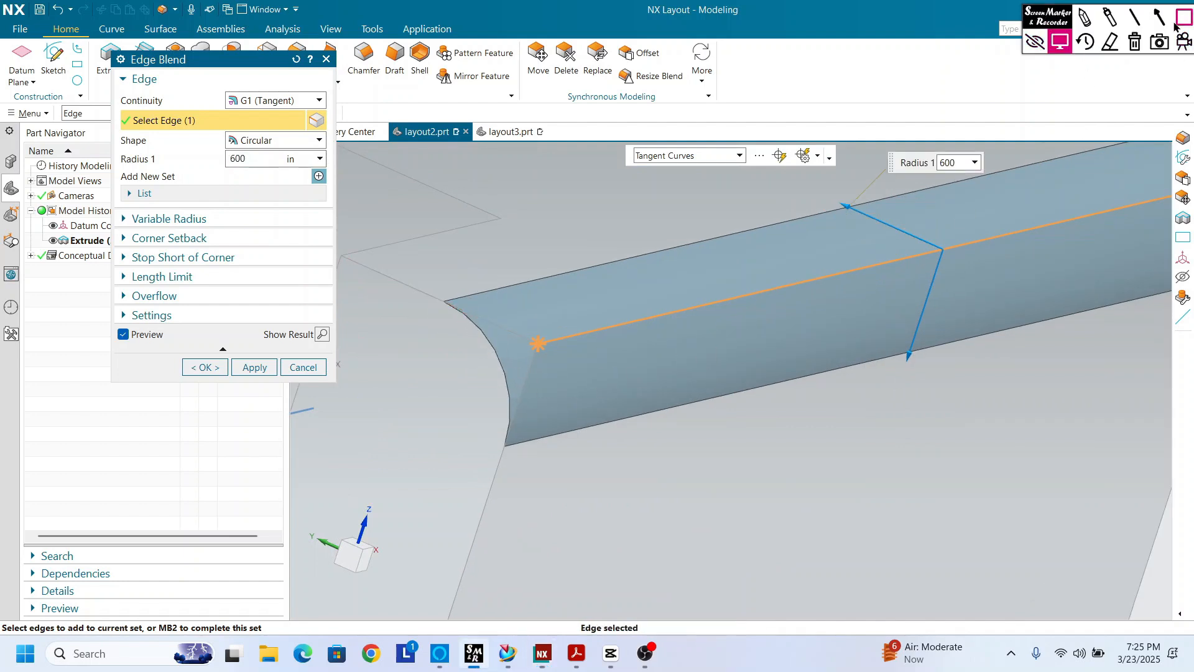
{"action": "mouse_move", "coordinate": [417, 285]}
{"action": "left_mouse_down"}
{"action": "mouse_move", "coordinate": [485, 456]}
{"action": "mouse_move", "coordinate": [538, 461]}
{"action": "left_mouse_up"}
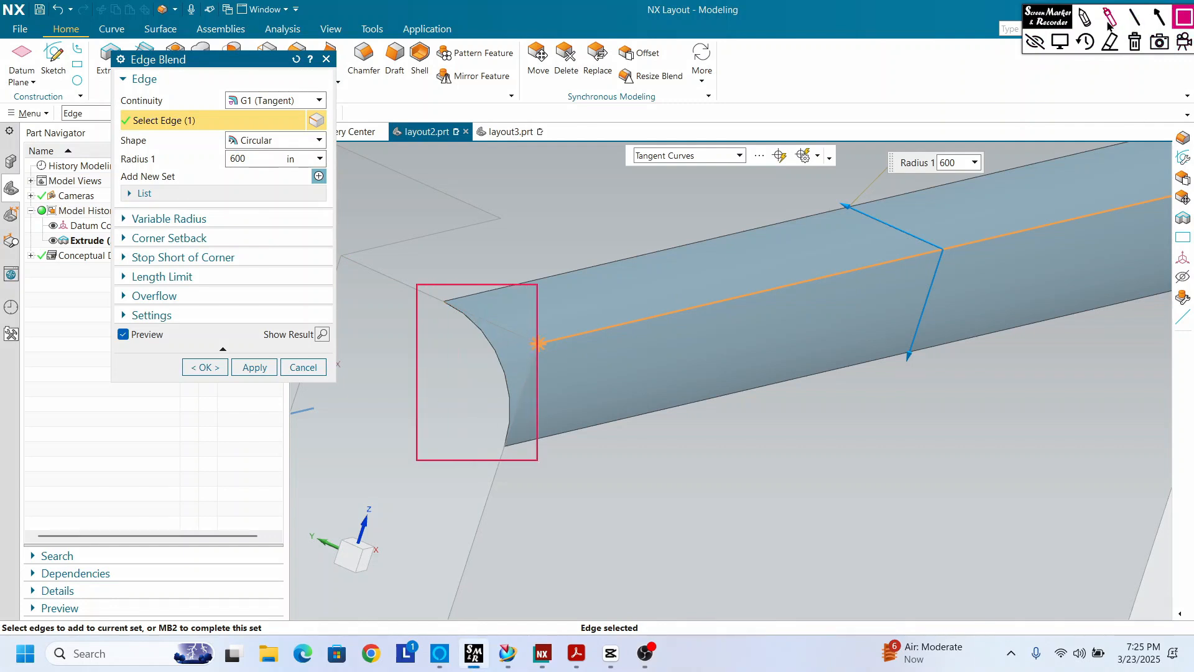
{"action": "left_click", "coordinate": [1085, 19]}
{"action": "left_click_drag", "start_coordinate": [443, 301], "coordinate": [495, 375]}
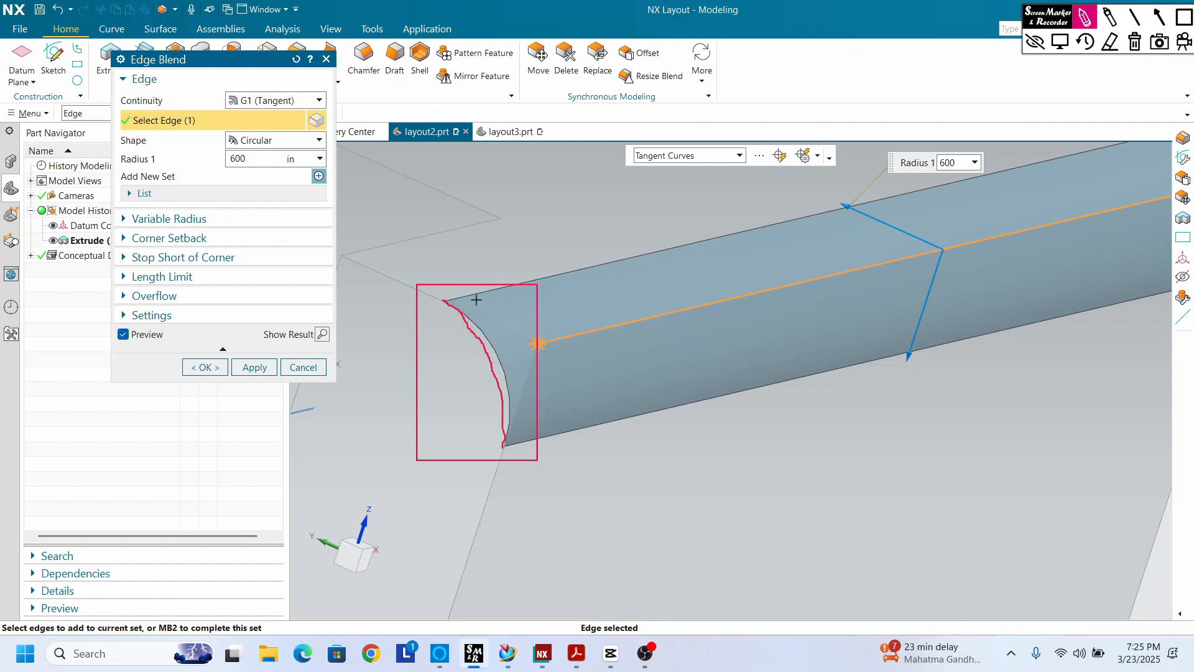
{"action": "left_click_drag", "start_coordinate": [362, 264], "coordinate": [397, 285]}
{"action": "left_click_drag", "start_coordinate": [486, 496], "coordinate": [480, 535]}
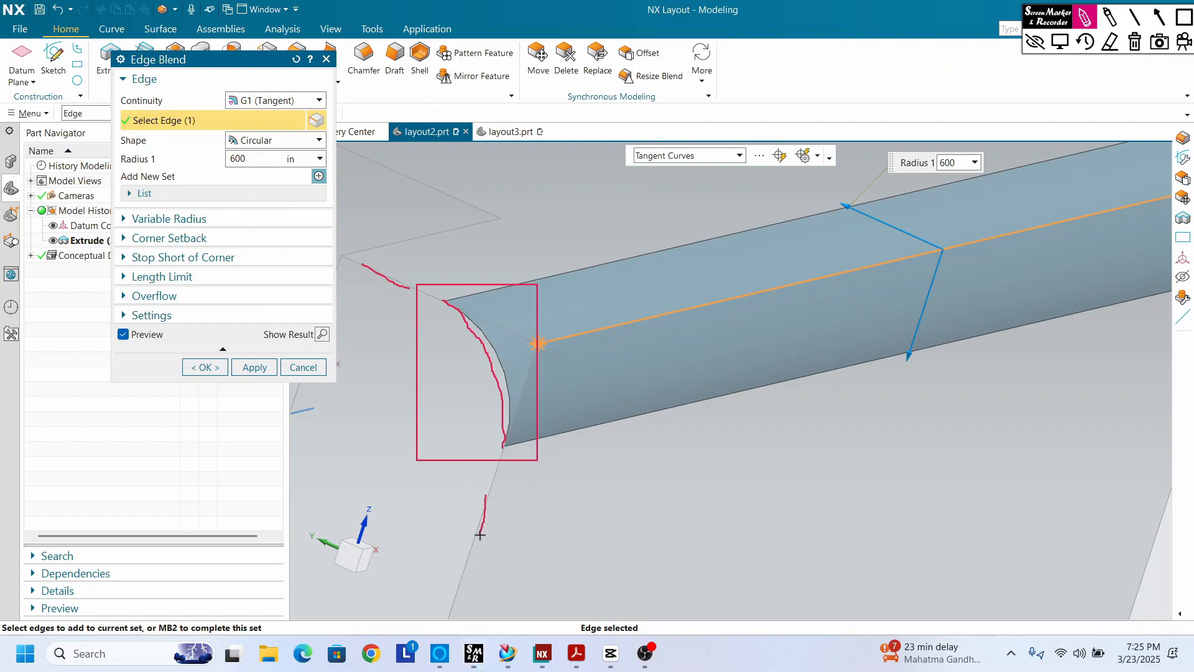
Step: Clear the screen markings from the blend's end profile and hide the marker tools
{"action": "left_click", "coordinate": [1136, 42]}
{"action": "left_click", "coordinate": [1036, 42]}
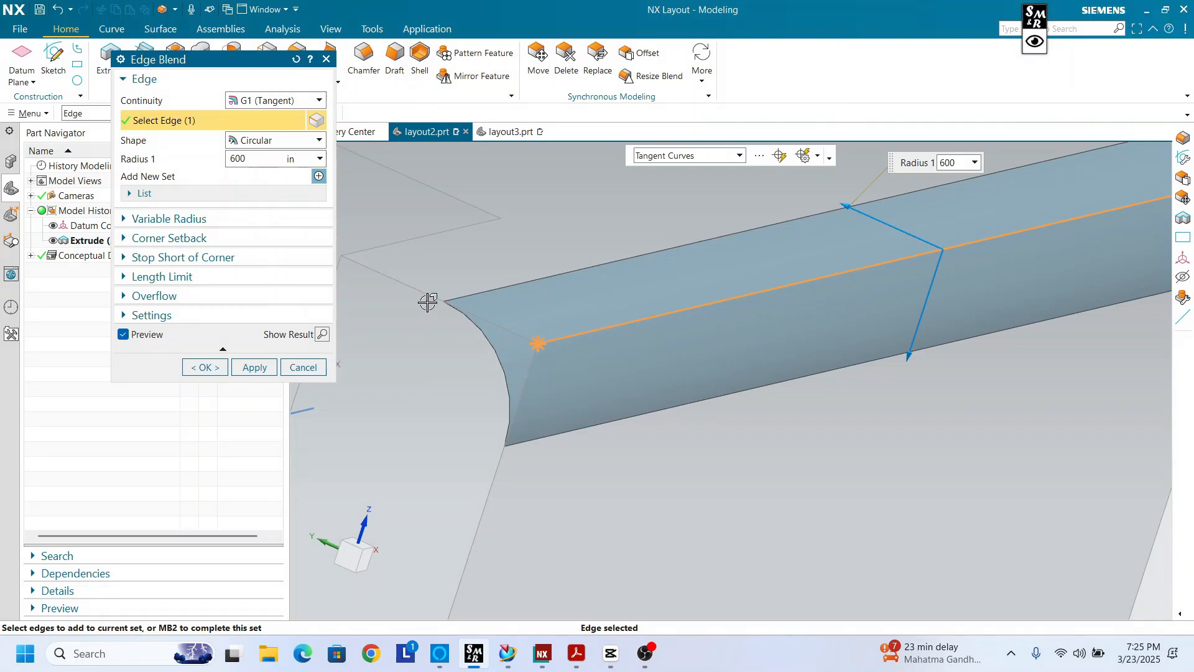
{"action": "scroll", "coordinate": [557, 339], "scroll_direction": "down", "scroll_amount": 3}
{"action": "middle_click_drag", "start_coordinate": [710, 370], "coordinate": [696, 303]}
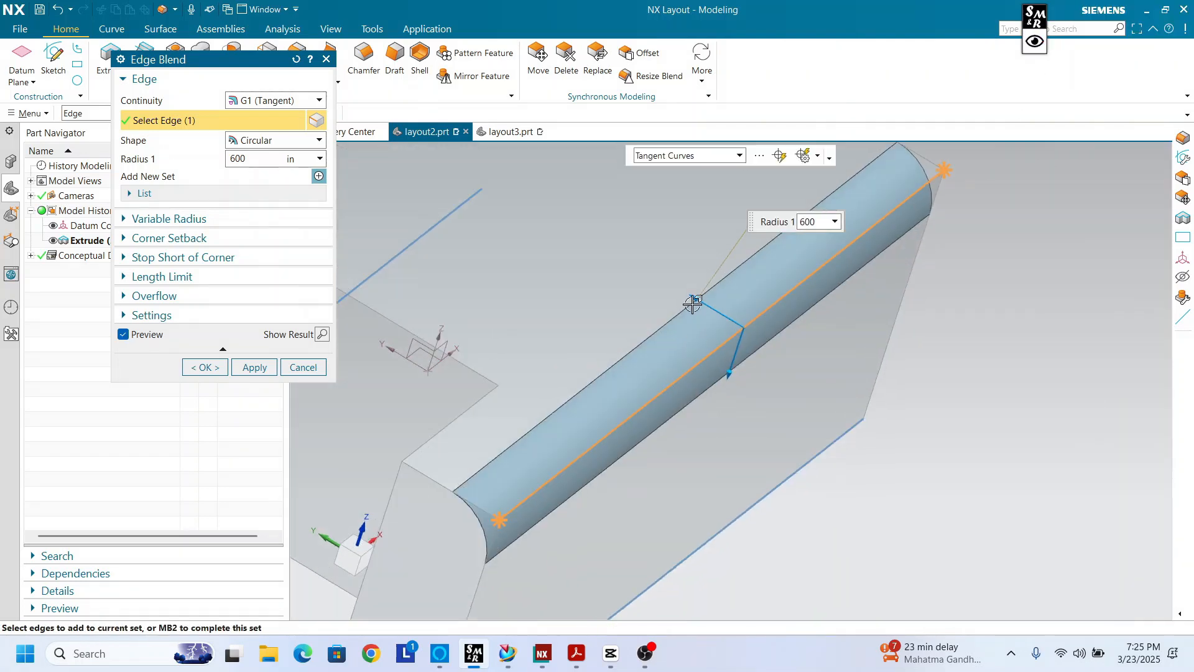
{"action": "scroll", "coordinate": [696, 301], "scroll_direction": "down", "scroll_amount": 4}
Step: Compare the Continuity options for the selected edge's blend and switch it to G2 (Curvature)
{"action": "left_click", "coordinate": [265, 102]}
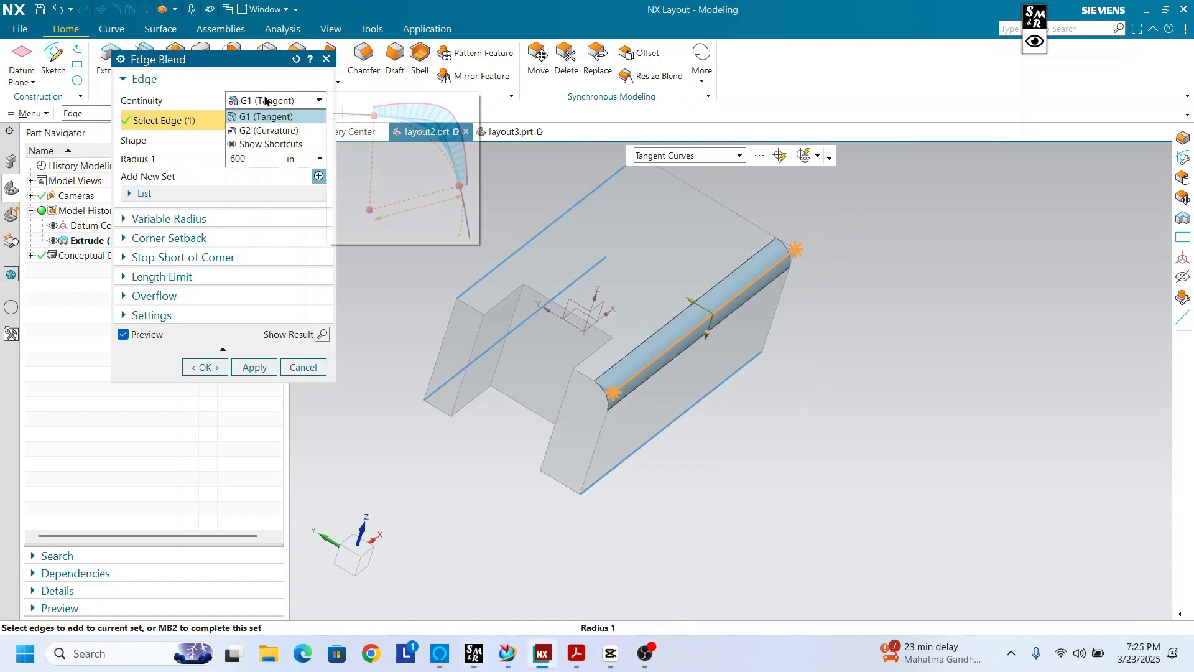
{"action": "left_click", "coordinate": [261, 114]}
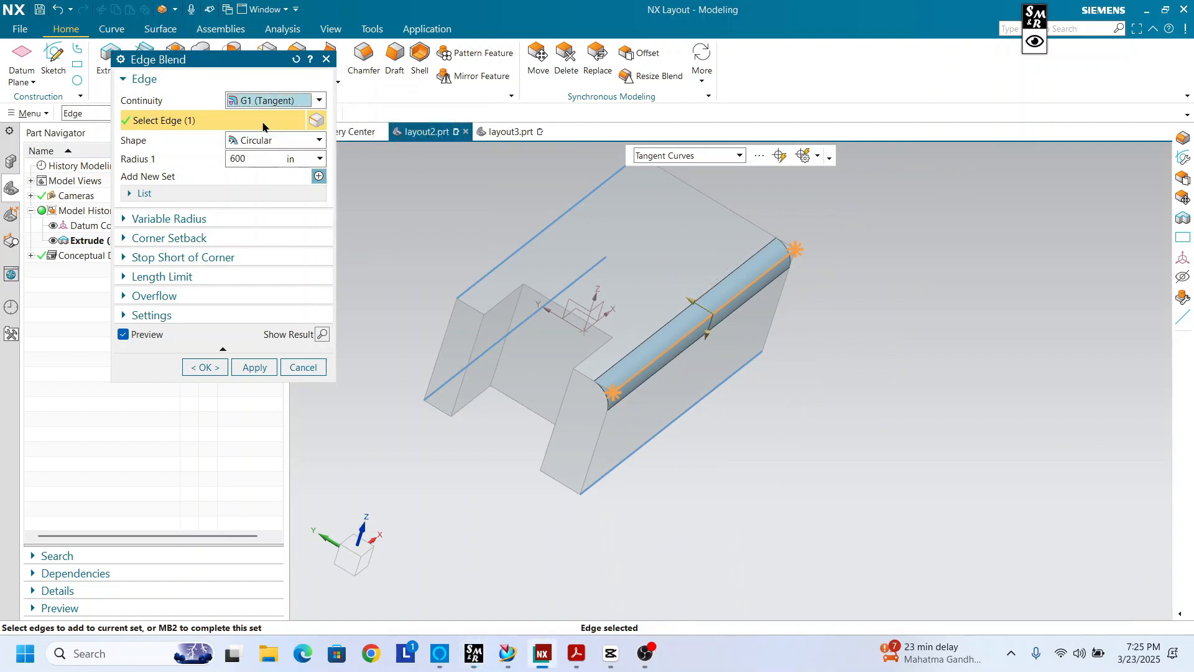
{"action": "left_click", "coordinate": [261, 100]}
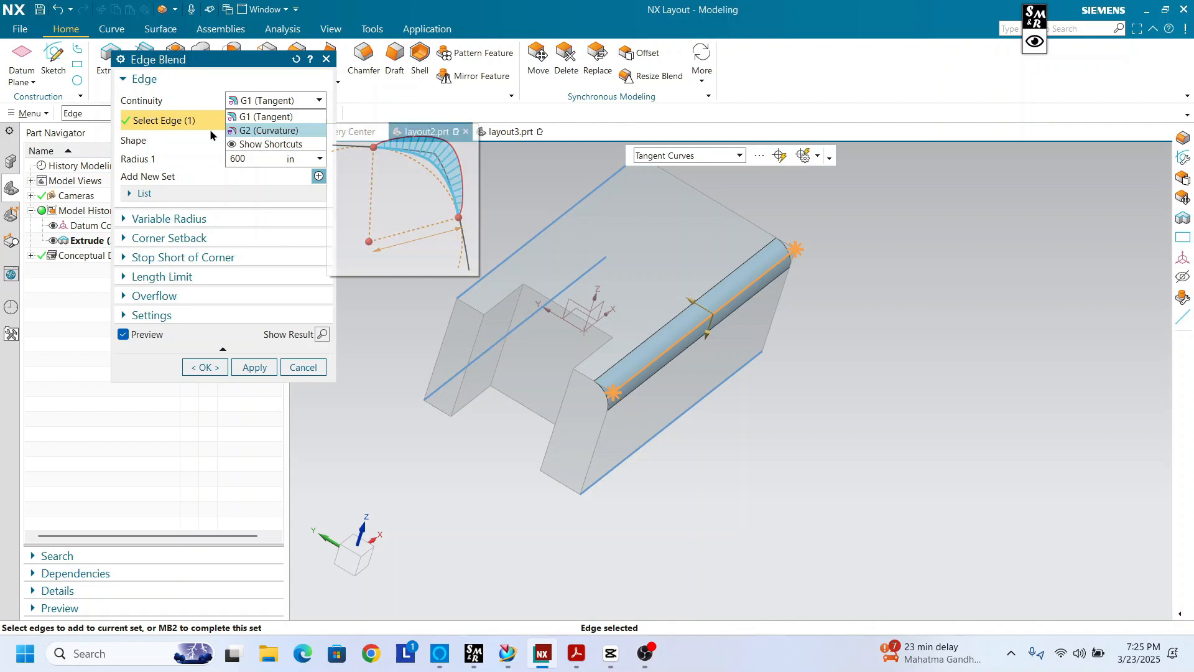
{"action": "left_click", "coordinate": [269, 130]}
{"action": "scroll", "coordinate": [670, 311], "scroll_direction": "up", "scroll_amount": 5}
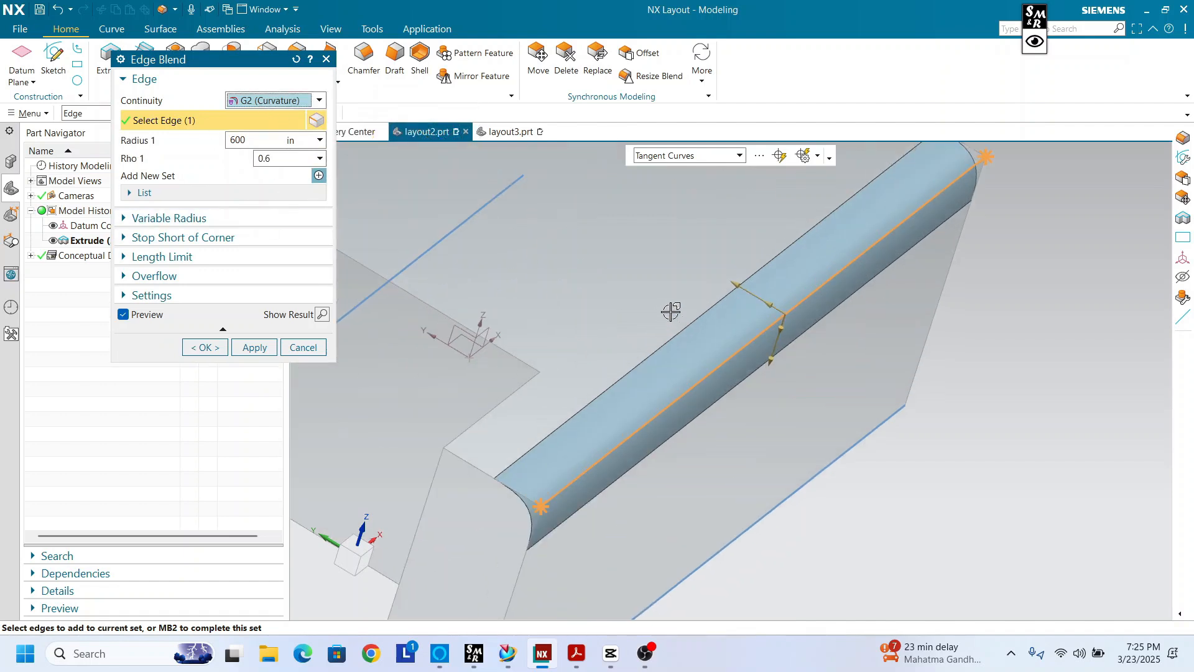
{"action": "scroll", "coordinate": [692, 317], "scroll_direction": "down", "scroll_amount": 3}
{"action": "mouse_move", "coordinate": [693, 318]}
{"action": "middle_mouse_down"}
{"action": "mouse_move", "coordinate": [688, 336]}
{"action": "mouse_move", "coordinate": [698, 309]}
{"action": "middle_mouse_up"}
{"action": "scroll", "coordinate": [697, 305], "scroll_direction": "up", "scroll_amount": 3}
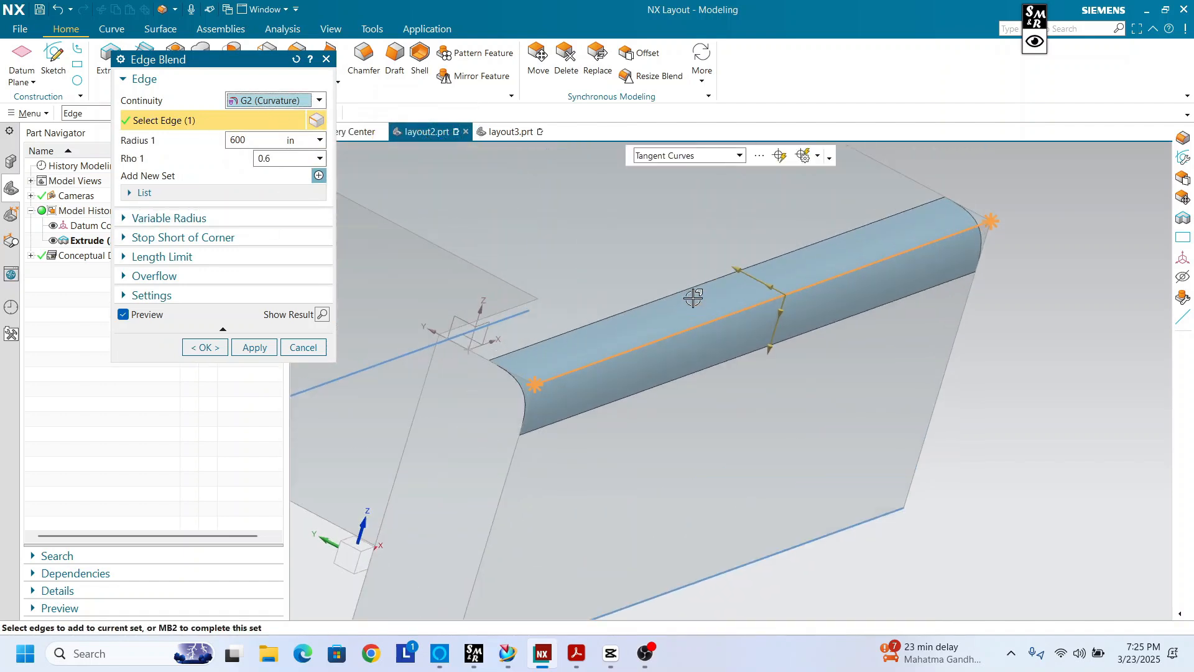
Step: Adjust the curvature blend to radius 650 in and Rho 0.79, and return the continuity to G1 (Tangent)
{"action": "left_click_drag", "start_coordinate": [738, 268], "coordinate": [760, 281]}
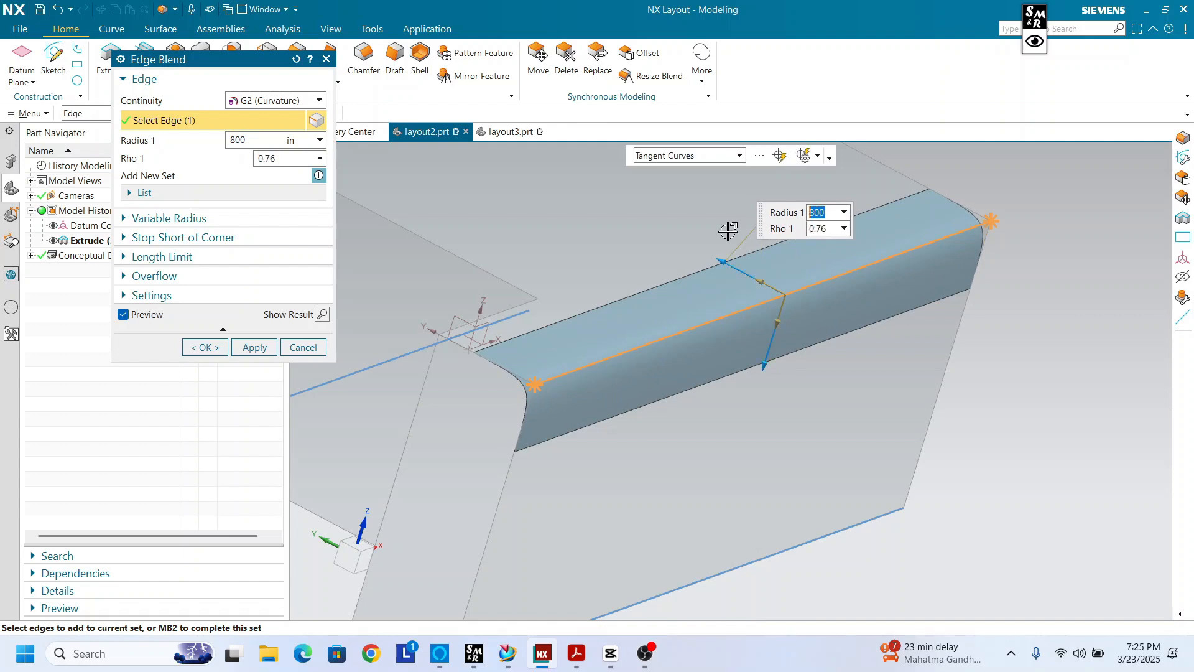
{"action": "left_click_drag", "start_coordinate": [725, 264], "coordinate": [754, 289]}
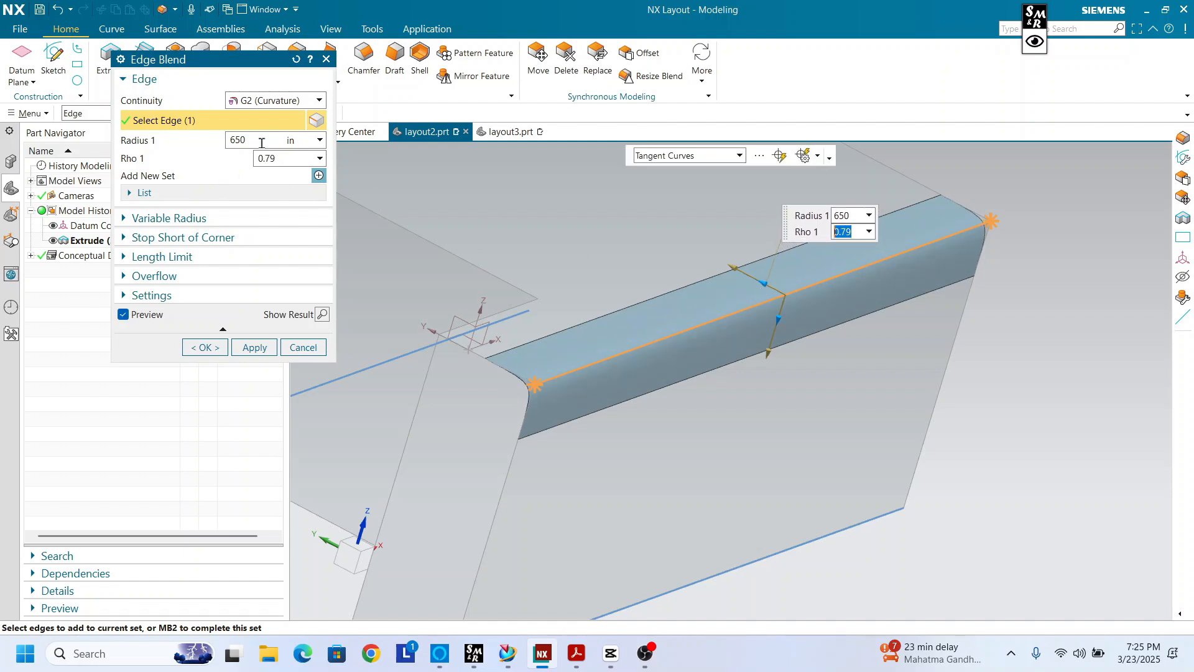
{"action": "left_click", "coordinate": [248, 101]}
{"action": "left_click", "coordinate": [292, 123]}
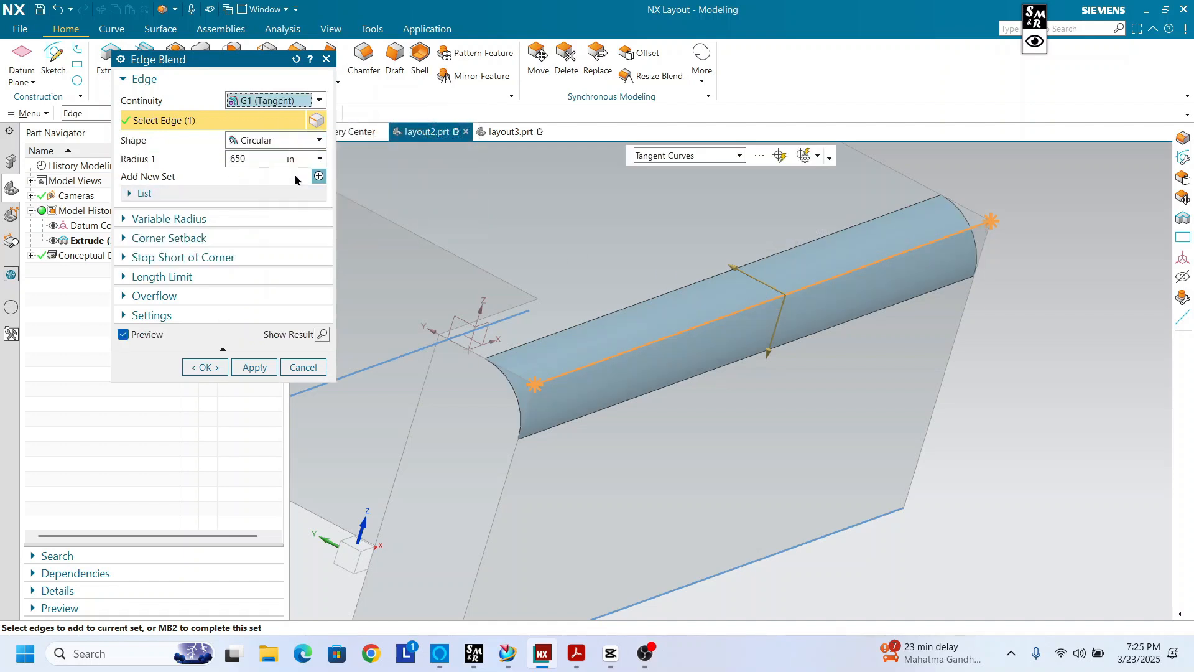
Step: Try the Conic shape with a boundary radius of 600 in and a center radius of 250 in, and restore the Circular shape
{"action": "left_click", "coordinate": [259, 143]}
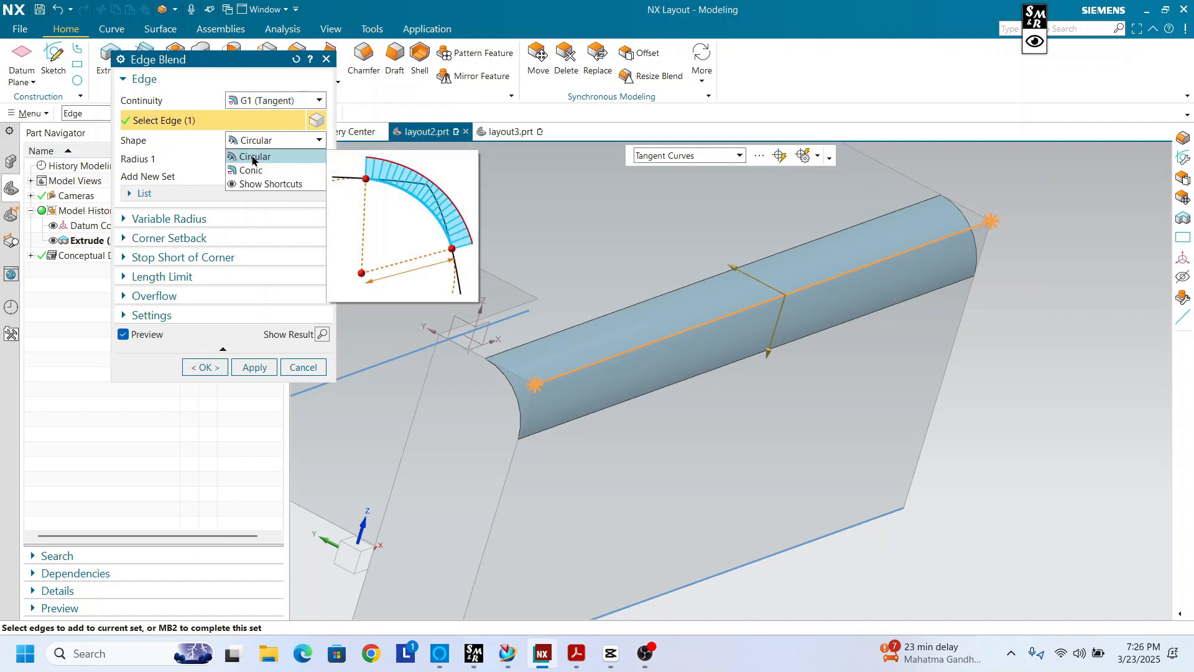
{"action": "left_click", "coordinate": [253, 170]}
{"action": "scroll", "coordinate": [533, 377], "scroll_direction": "up", "scroll_amount": 2}
{"action": "scroll", "coordinate": [565, 372], "scroll_direction": "down", "scroll_amount": 2}
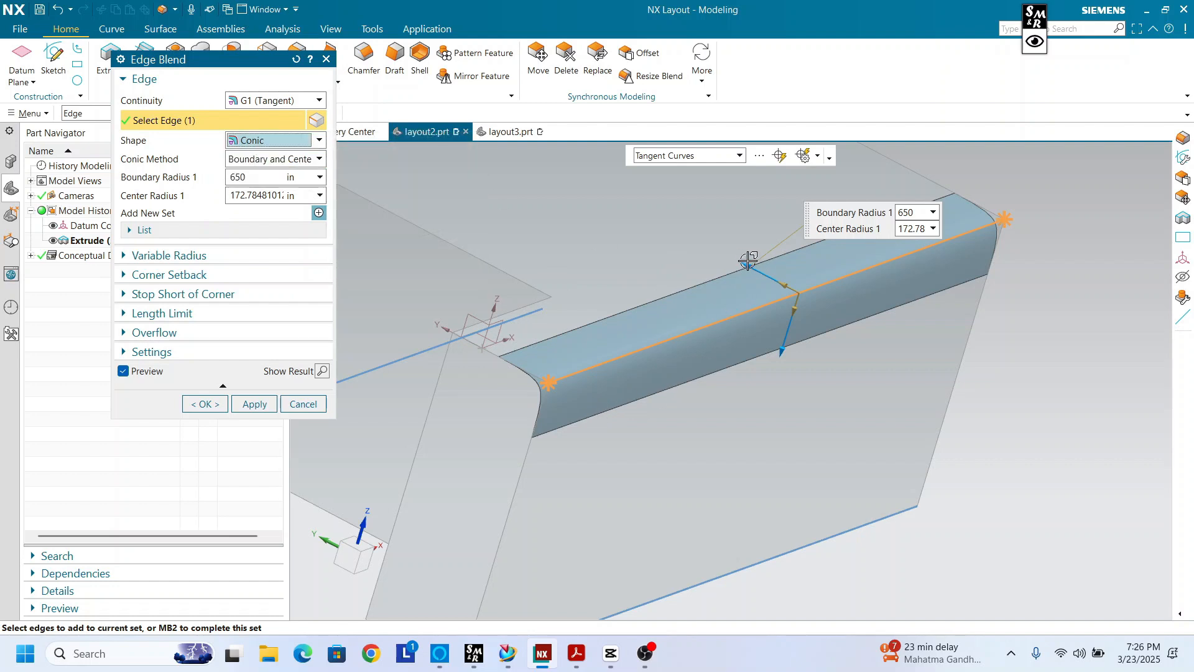
{"action": "mouse_move", "coordinate": [745, 266]}
{"action": "left_mouse_down"}
{"action": "mouse_move", "coordinate": [714, 245]}
{"action": "mouse_move", "coordinate": [734, 258]}
{"action": "left_mouse_up"}
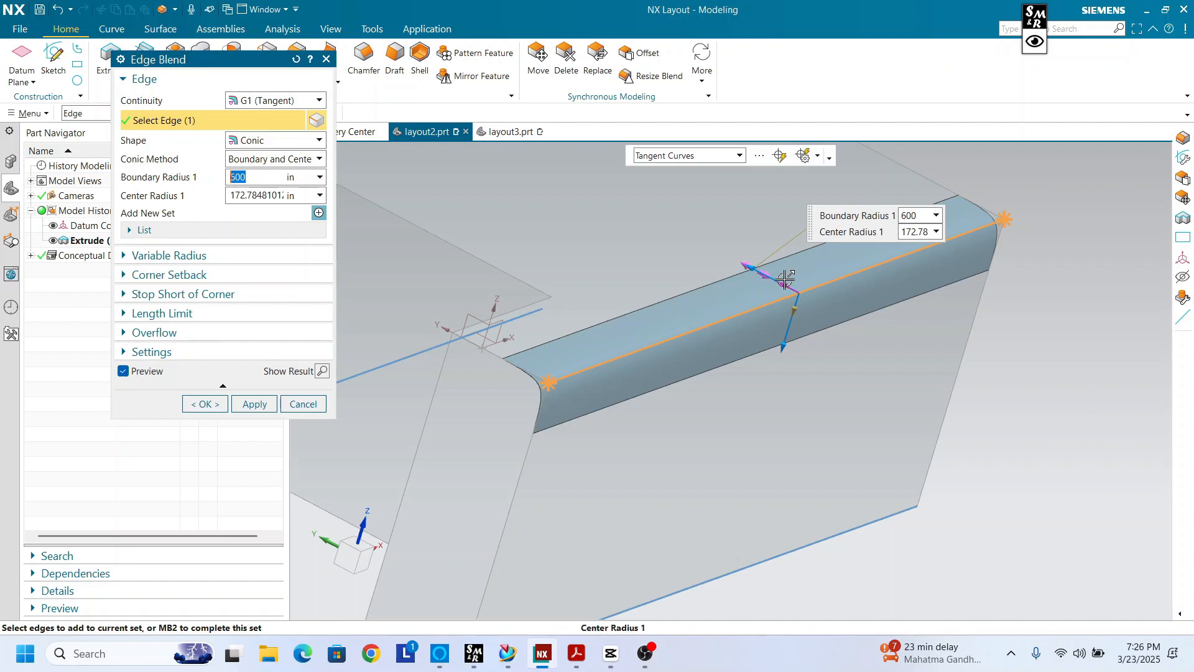
{"action": "mouse_move", "coordinate": [785, 283]}
{"action": "left_mouse_down"}
{"action": "mouse_move", "coordinate": [764, 272]}
{"action": "mouse_move", "coordinate": [774, 278]}
{"action": "left_mouse_up"}
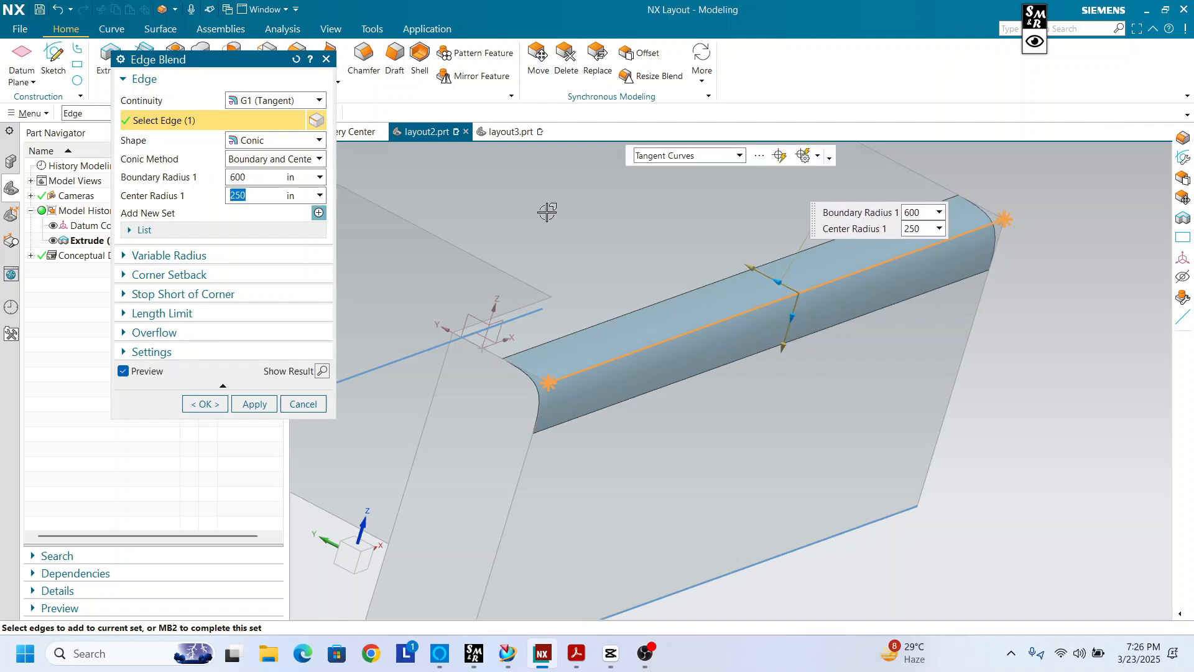
{"action": "left_click", "coordinate": [255, 141]}
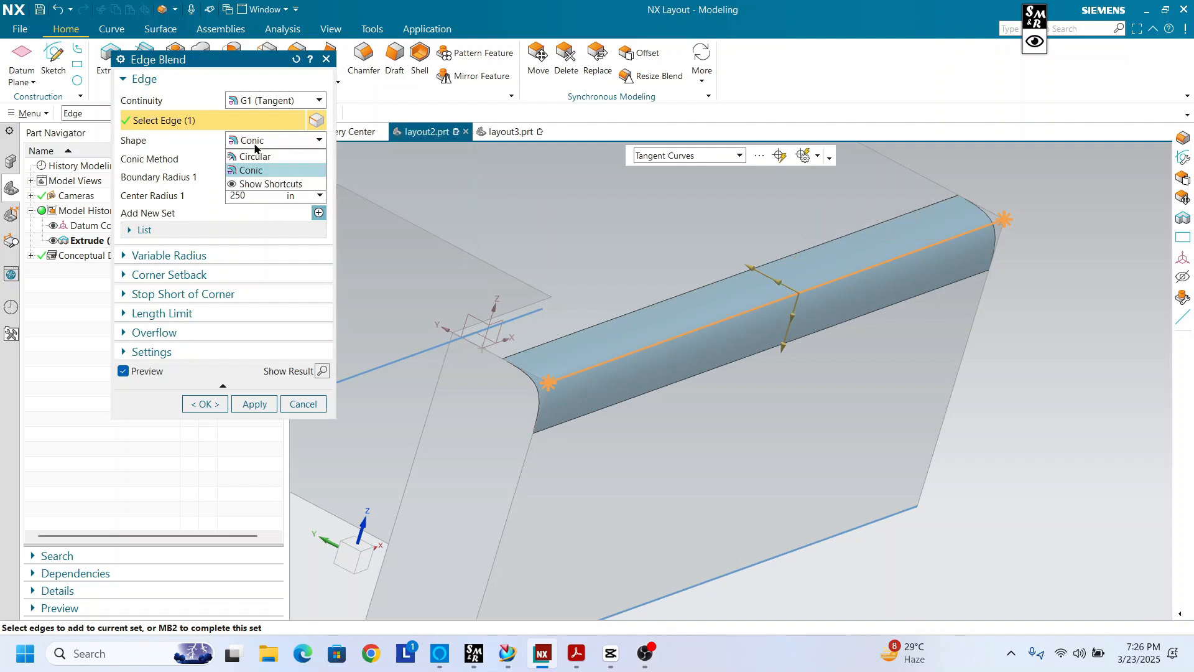
{"action": "left_click", "coordinate": [261, 163]}
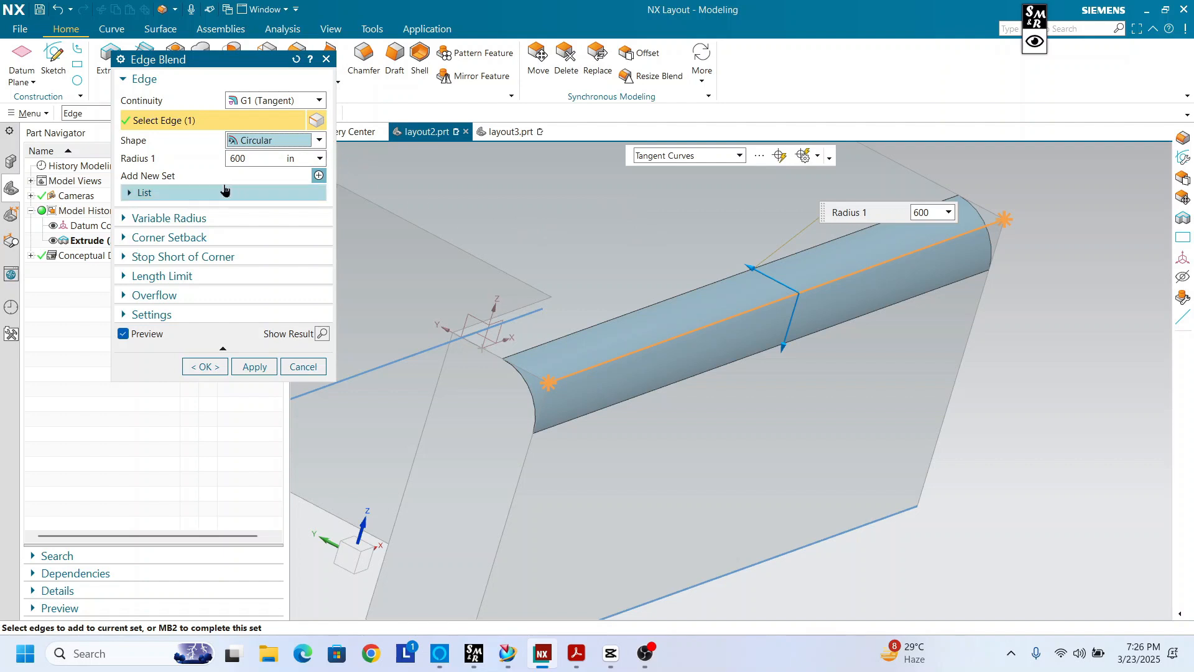
Step: Expand the edge set list and add the same side's lower edge and the opposite side's upper edge to the current blend set
{"action": "left_click", "coordinate": [195, 194]}
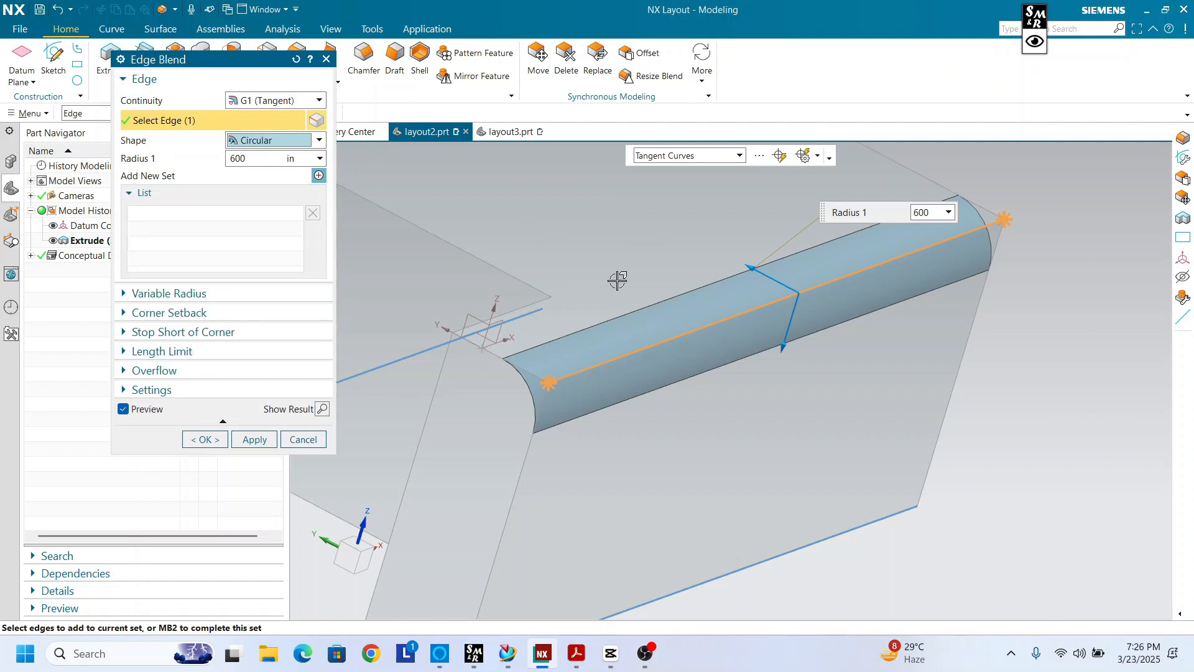
{"action": "scroll", "coordinate": [708, 369], "scroll_direction": "down", "scroll_amount": 3}
{"action": "middle_click_drag", "start_coordinate": [708, 369], "coordinate": [696, 398]}
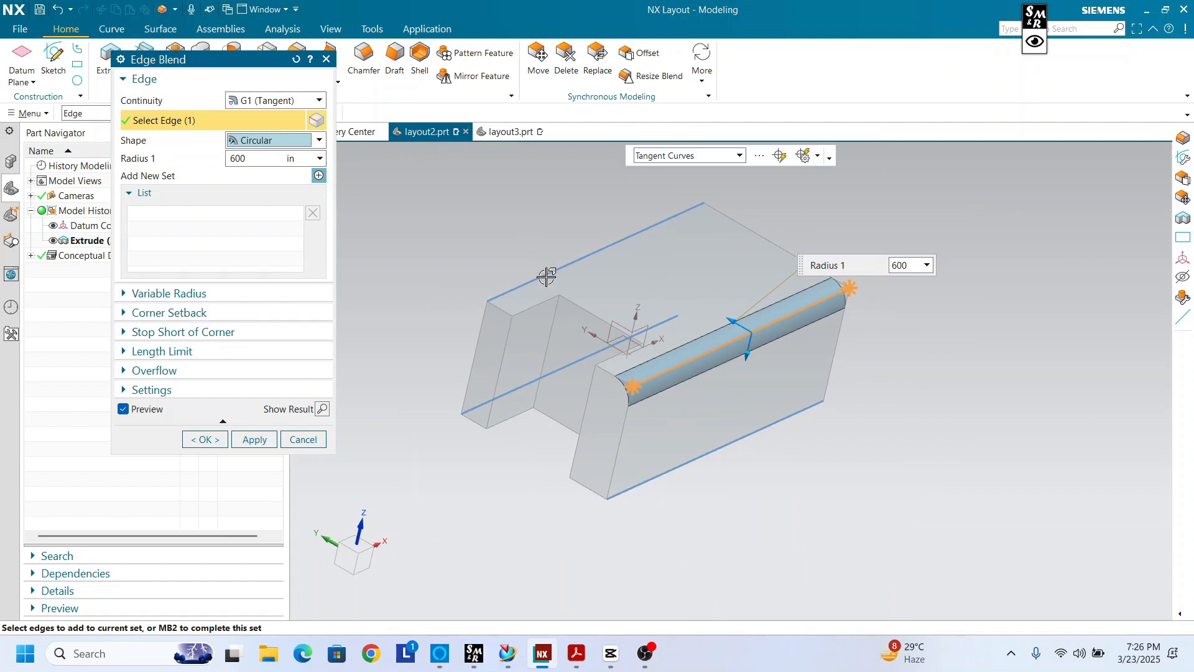
{"action": "left_click", "coordinate": [725, 445]}
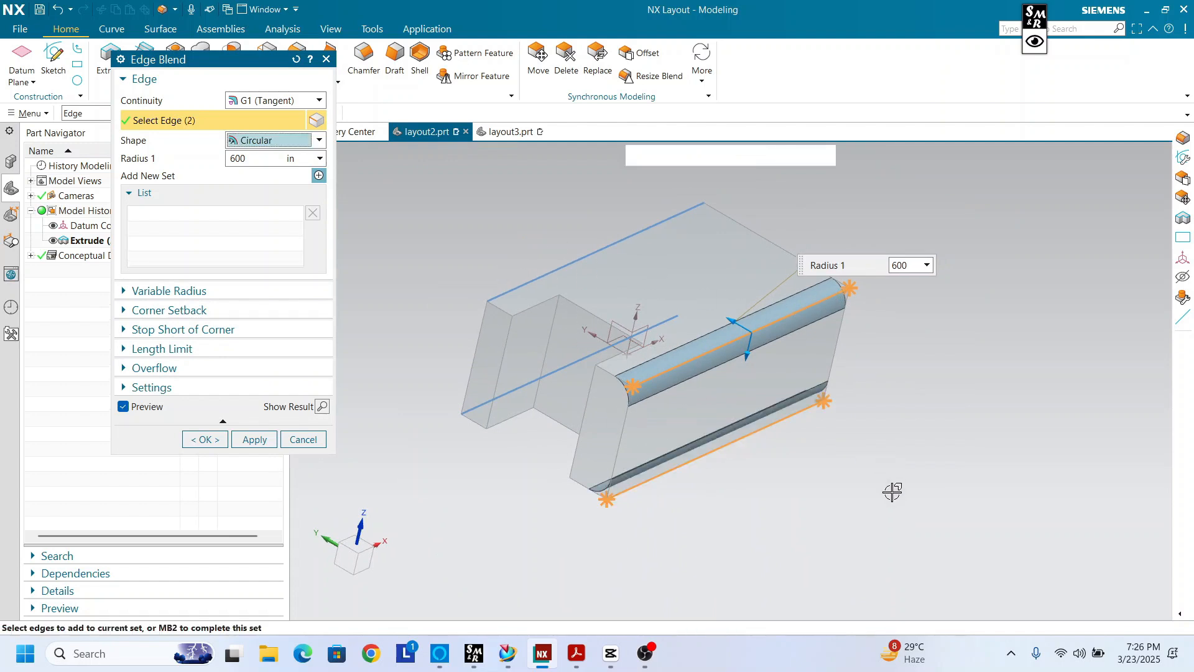
{"action": "middle_click_drag", "start_coordinate": [713, 414], "coordinate": [661, 429]}
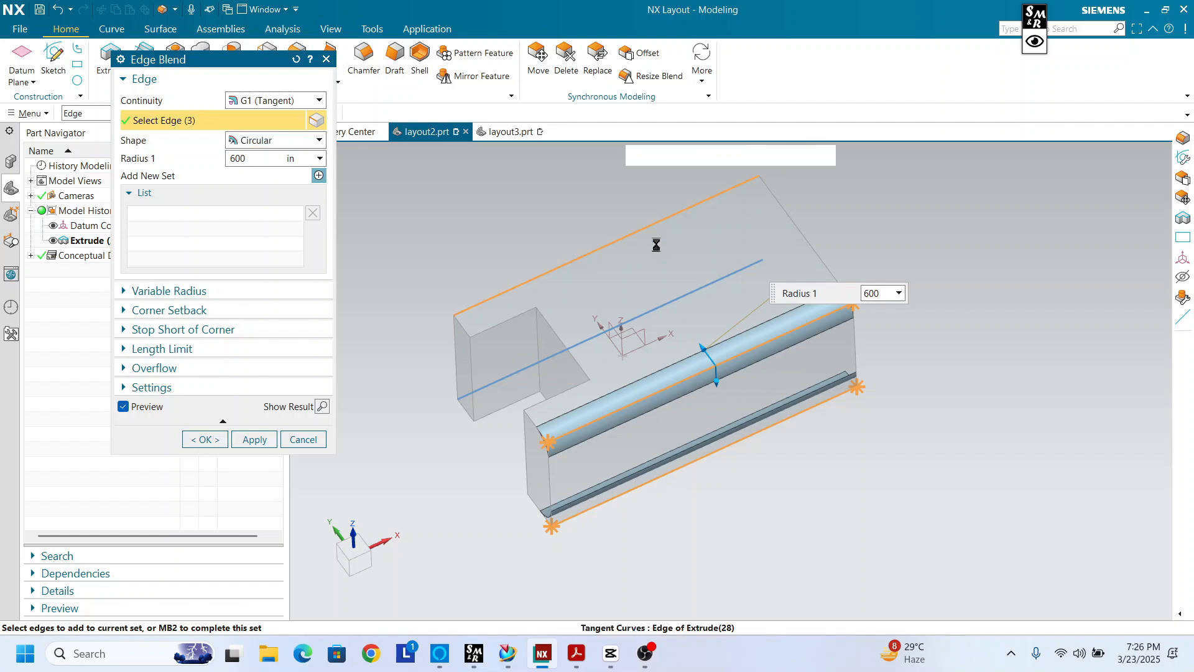
{"action": "left_click", "coordinate": [653, 245]}
{"action": "middle_click_drag", "start_coordinate": [734, 280], "coordinate": [773, 272]}
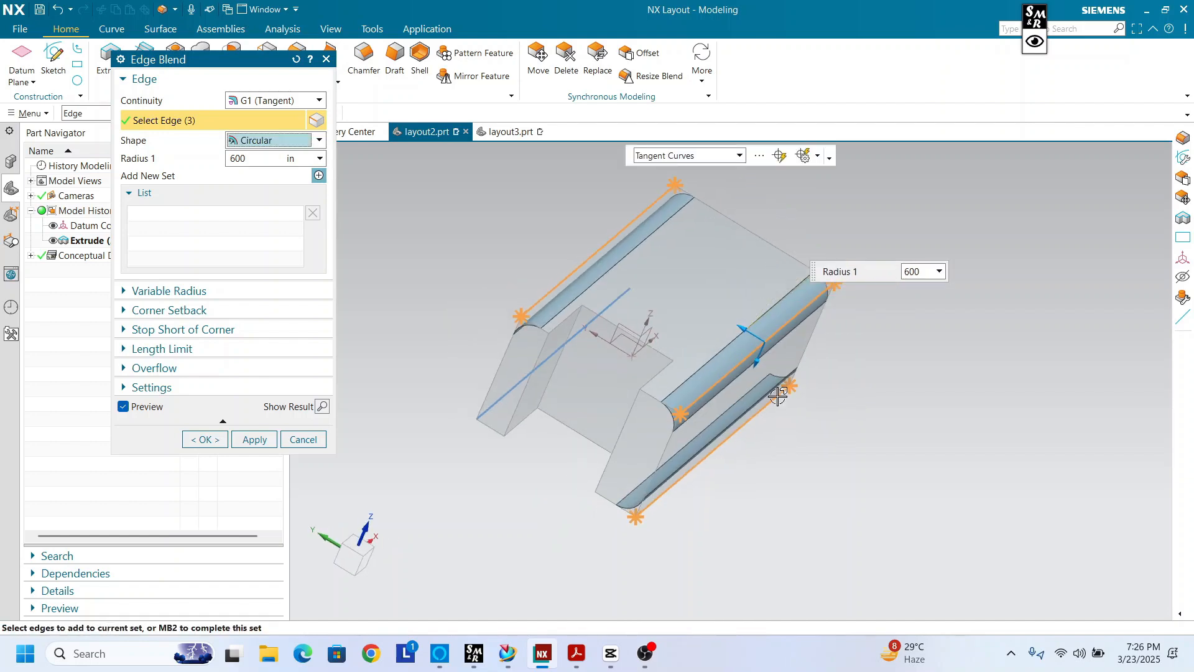
{"action": "middle_click_drag", "start_coordinate": [589, 290], "coordinate": [712, 304]}
{"action": "scroll", "coordinate": [559, 285], "scroll_direction": "up", "scroll_amount": 4}
{"action": "scroll", "coordinate": [618, 293], "scroll_direction": "down", "scroll_amount": 3}
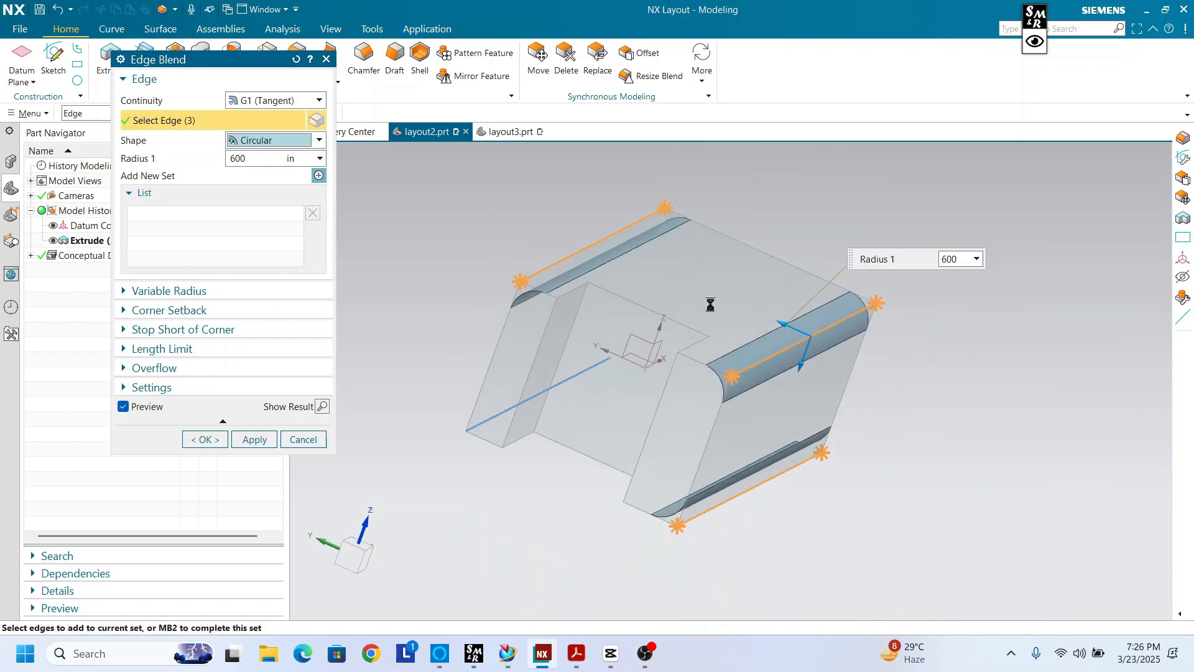
Step: Outline the on-model Radius 1 value with a screen-marker rectangle and clear the marking
{"action": "left_click", "coordinate": [1043, 38]}
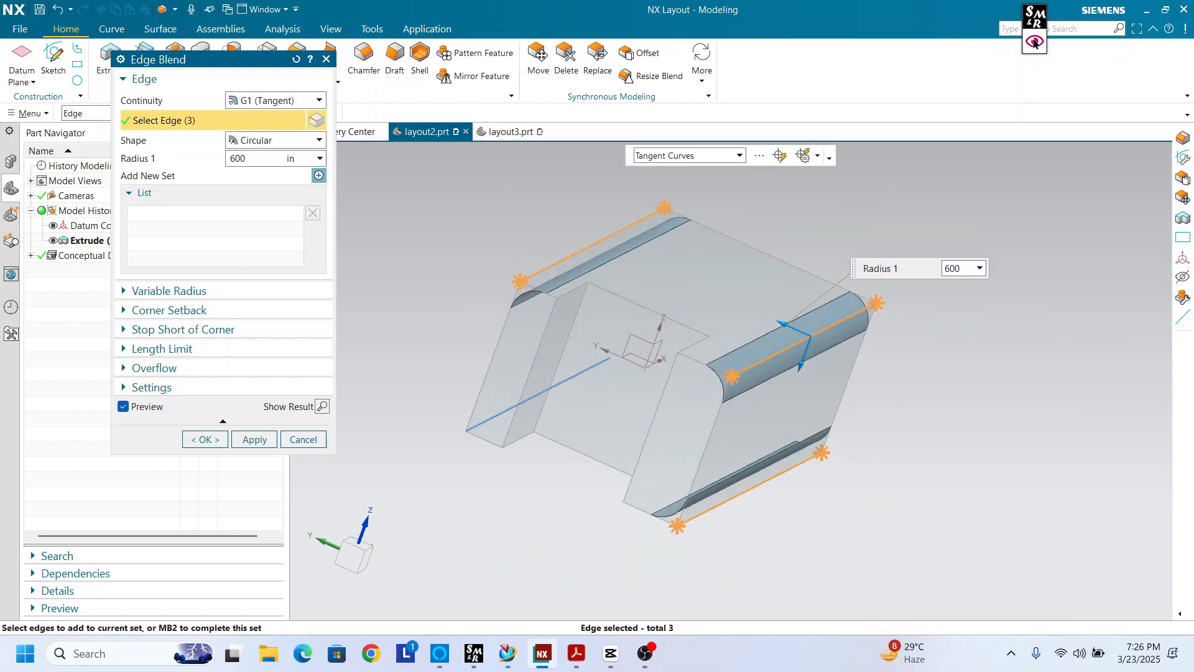
{"action": "mouse_move", "coordinate": [859, 248]}
{"action": "left_mouse_down"}
{"action": "mouse_move", "coordinate": [910, 282]}
{"action": "mouse_move", "coordinate": [1012, 281]}
{"action": "left_mouse_up"}
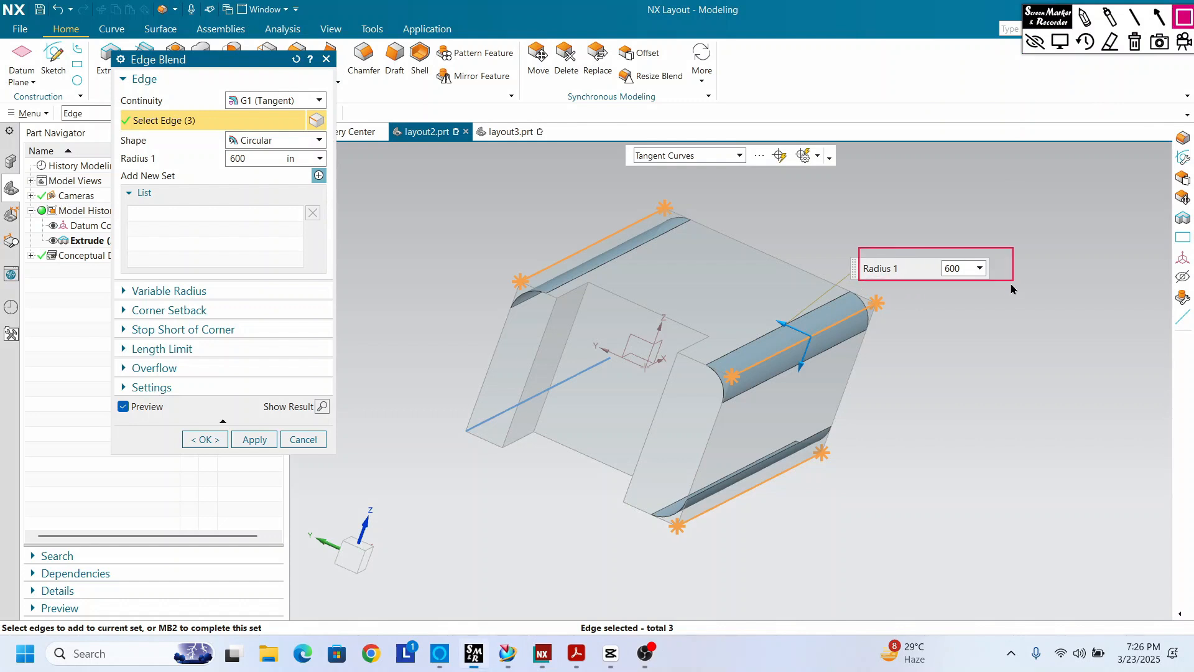
{"action": "left_click", "coordinate": [1132, 50]}
{"action": "left_click", "coordinate": [1035, 41]}
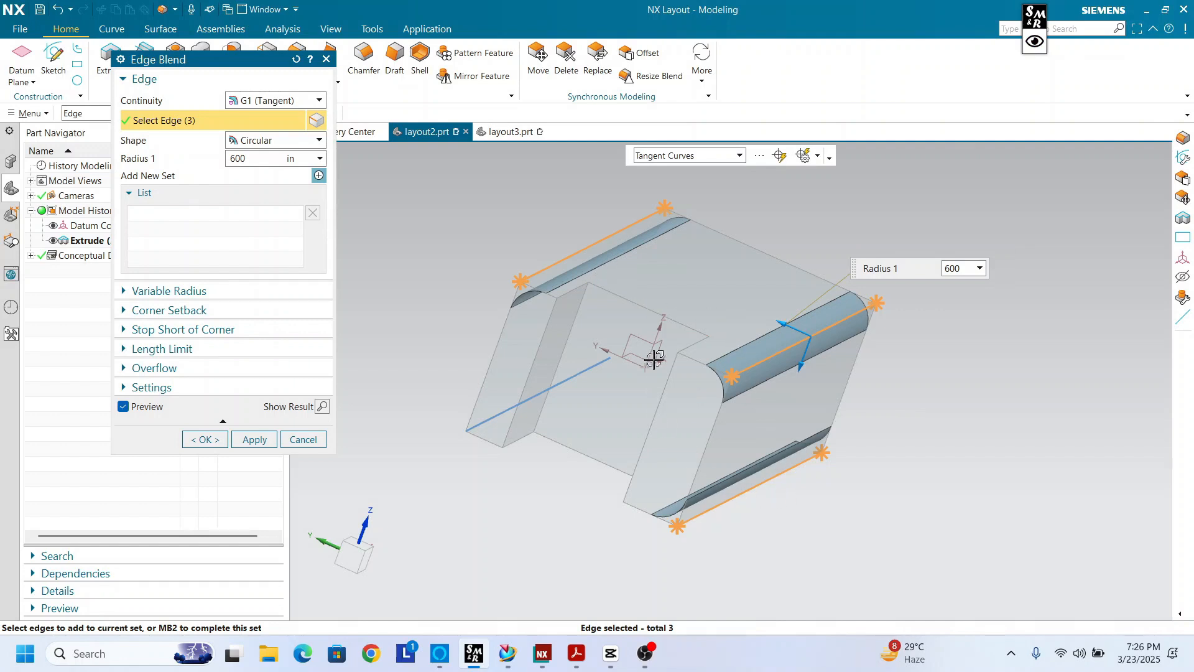
Step: Deselect the opposite side's upper edge and the lower edge from the blend set, and collapse the edge set list
{"action": "left_click", "coordinate": [592, 243], "text": "shift"}
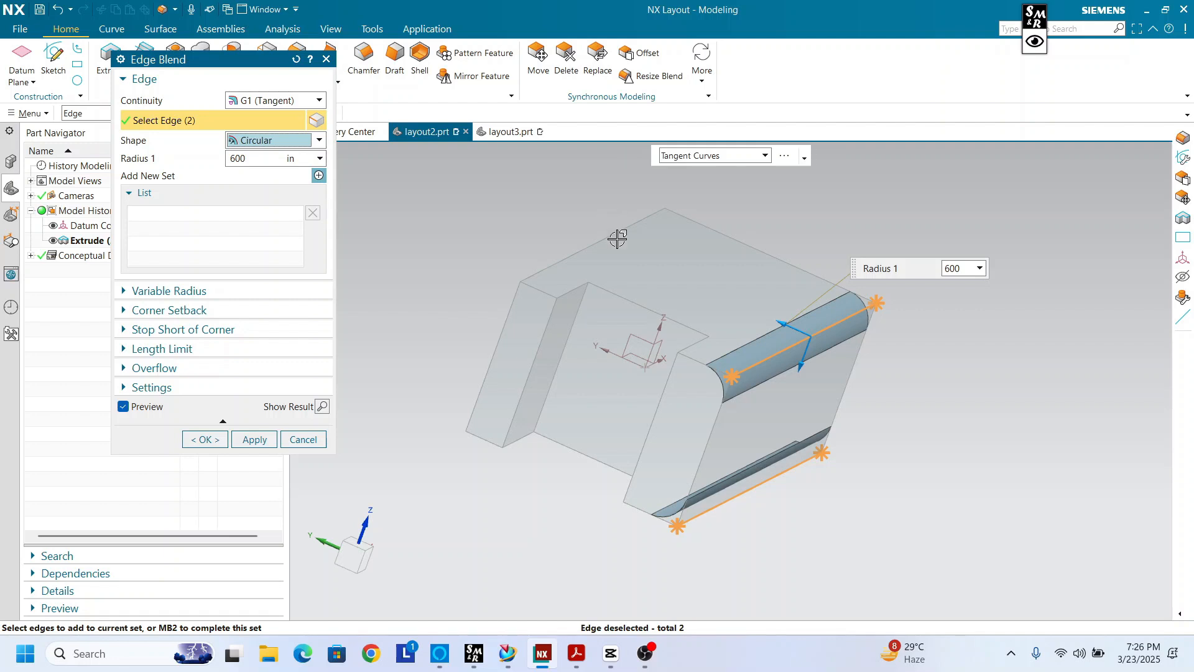
{"action": "left_click", "coordinate": [755, 488], "text": "shift"}
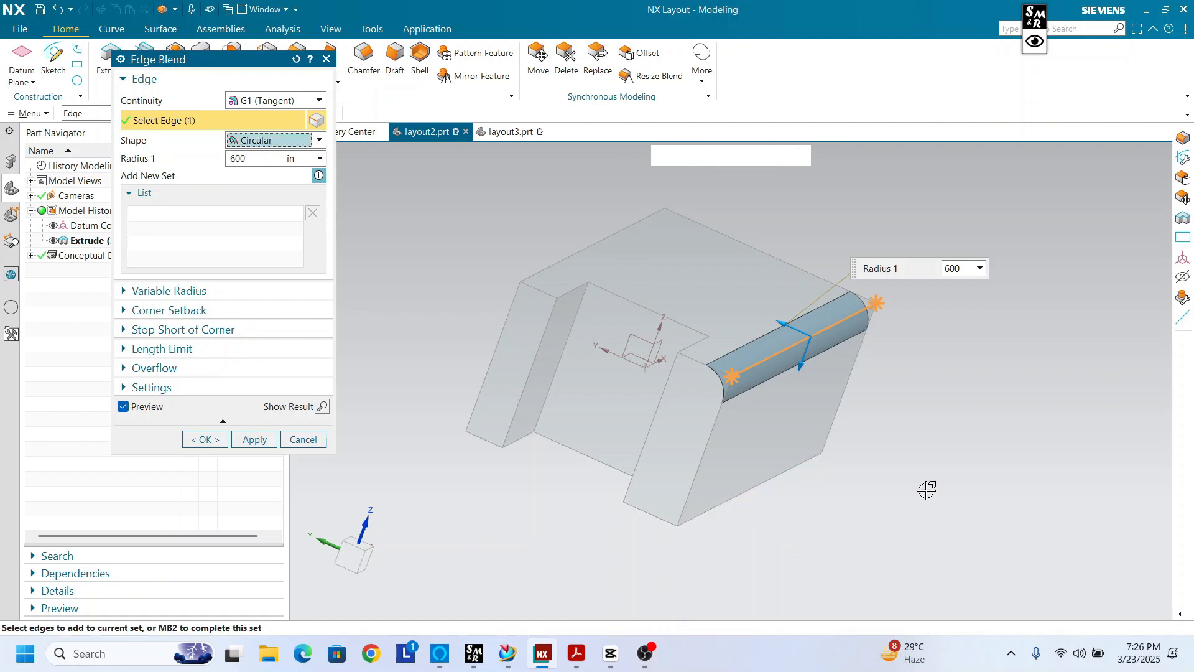
{"action": "left_click", "coordinate": [152, 193]}
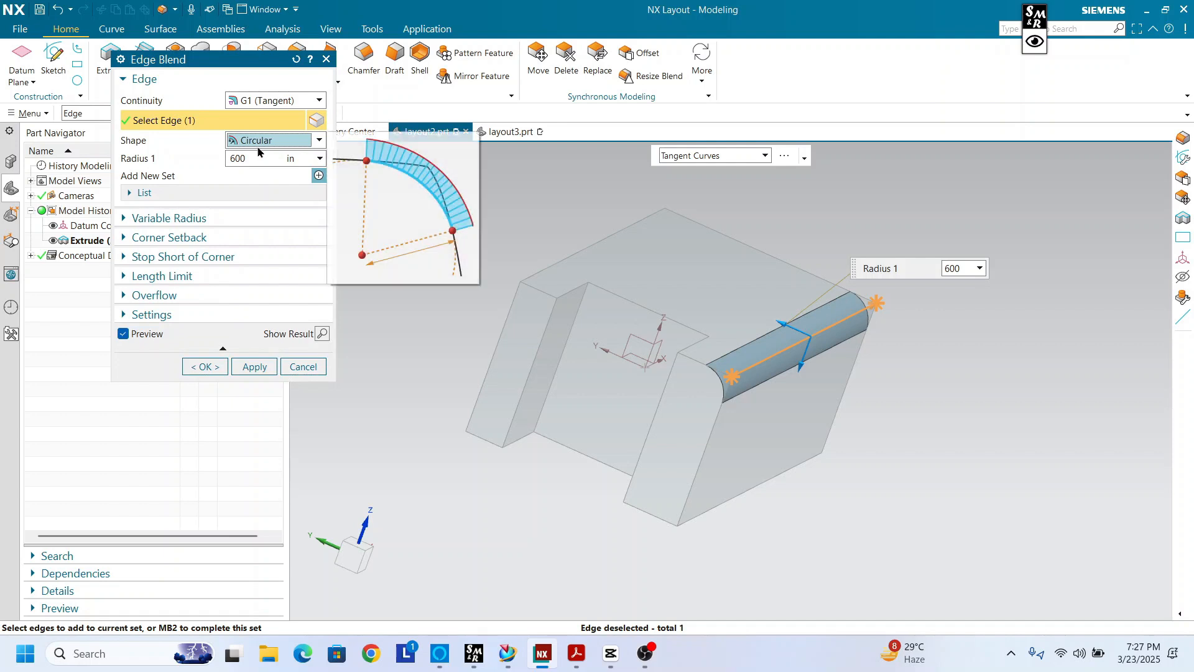
Step: Expand the edge set list and the Variable Radius group, and add a second blend set with the opposite upper edge at radius 600 in
{"action": "left_click", "coordinate": [180, 193]}
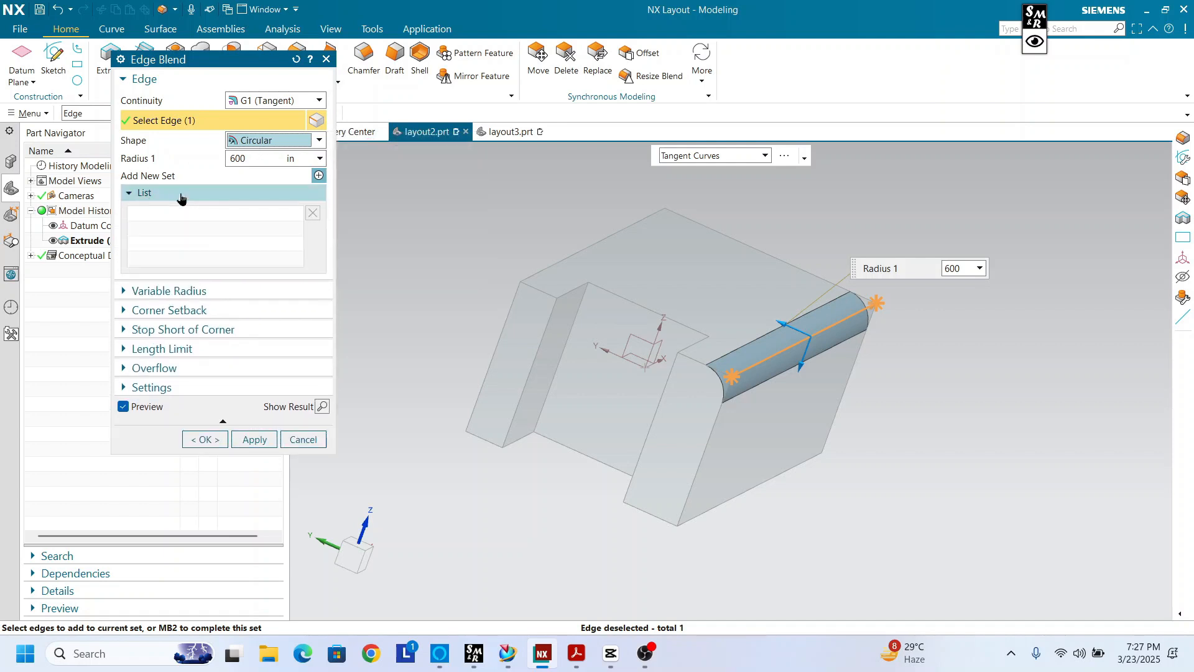
{"action": "left_click", "coordinate": [186, 291]}
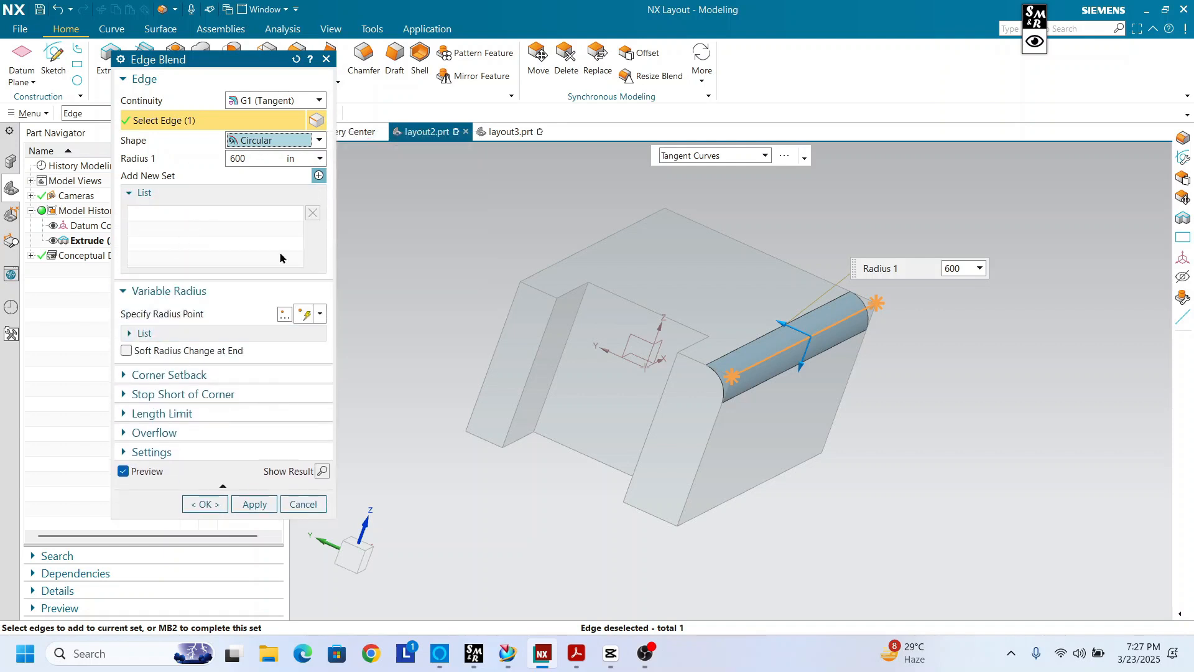
{"action": "left_click", "coordinate": [319, 176]}
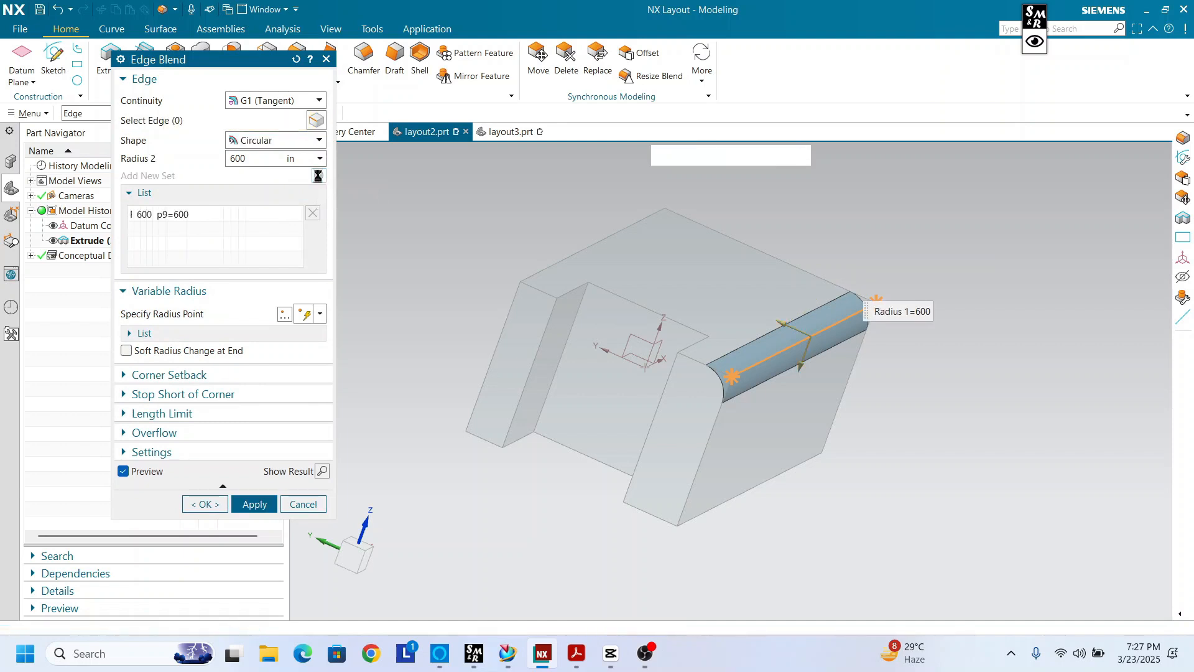
{"action": "left_click", "coordinate": [586, 246]}
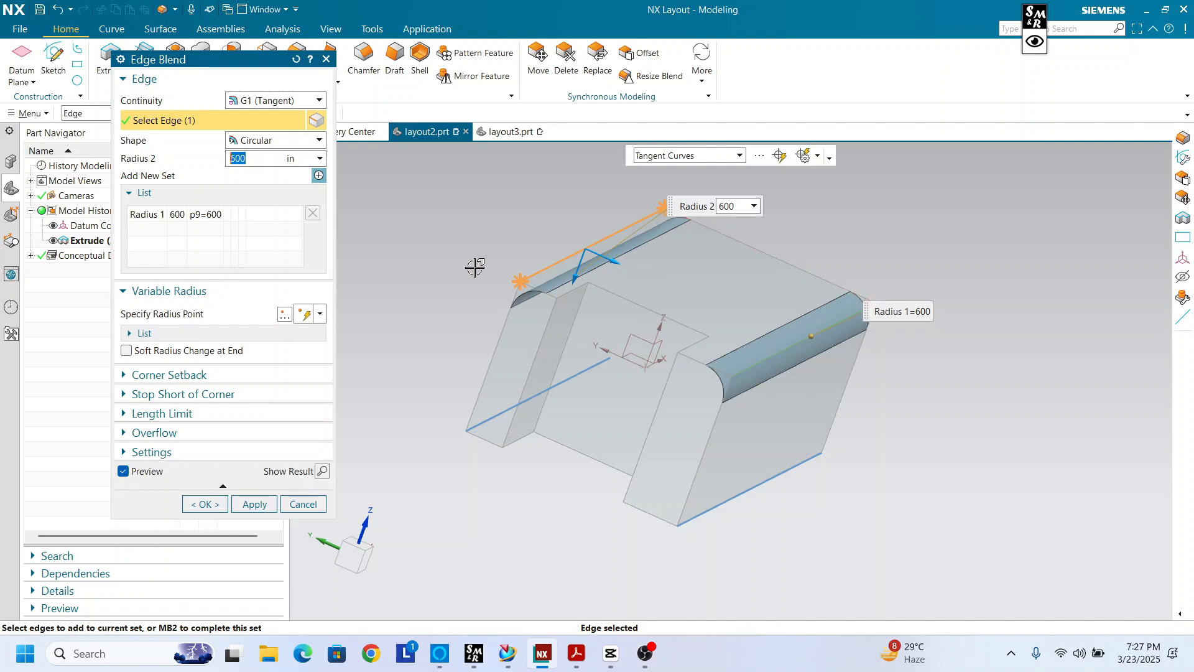
Step: Add a third blend set with the rear upper edge at radius 600 in and start another empty set
{"action": "left_click", "coordinate": [319, 176]}
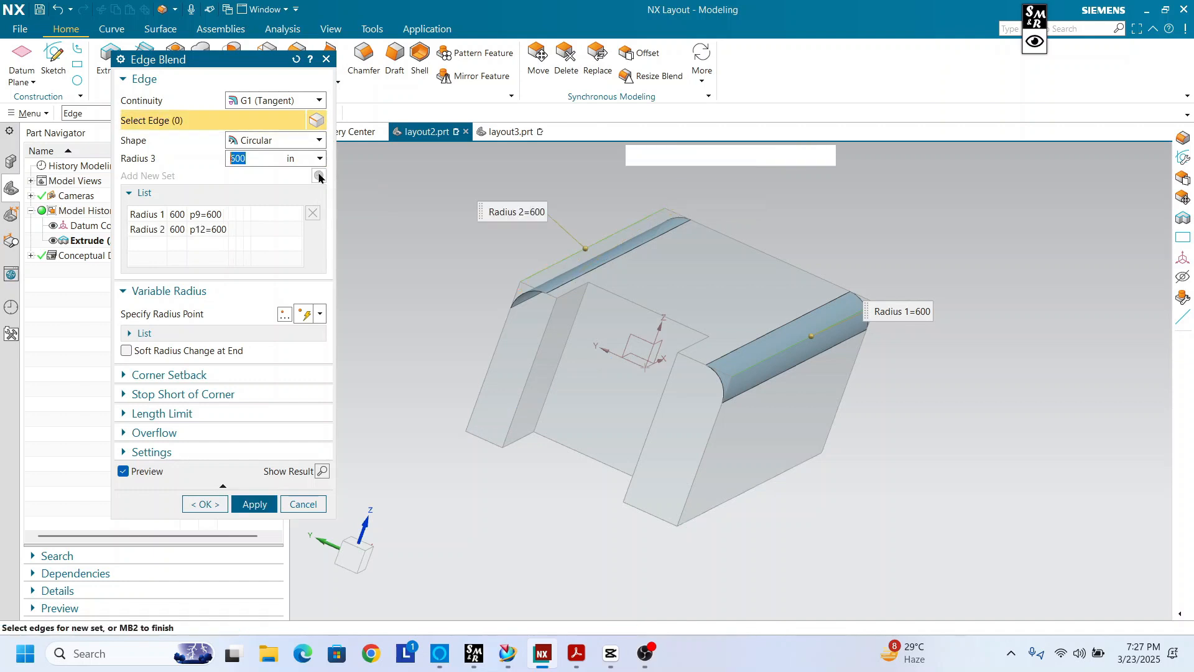
{"action": "left_click", "coordinate": [718, 237]}
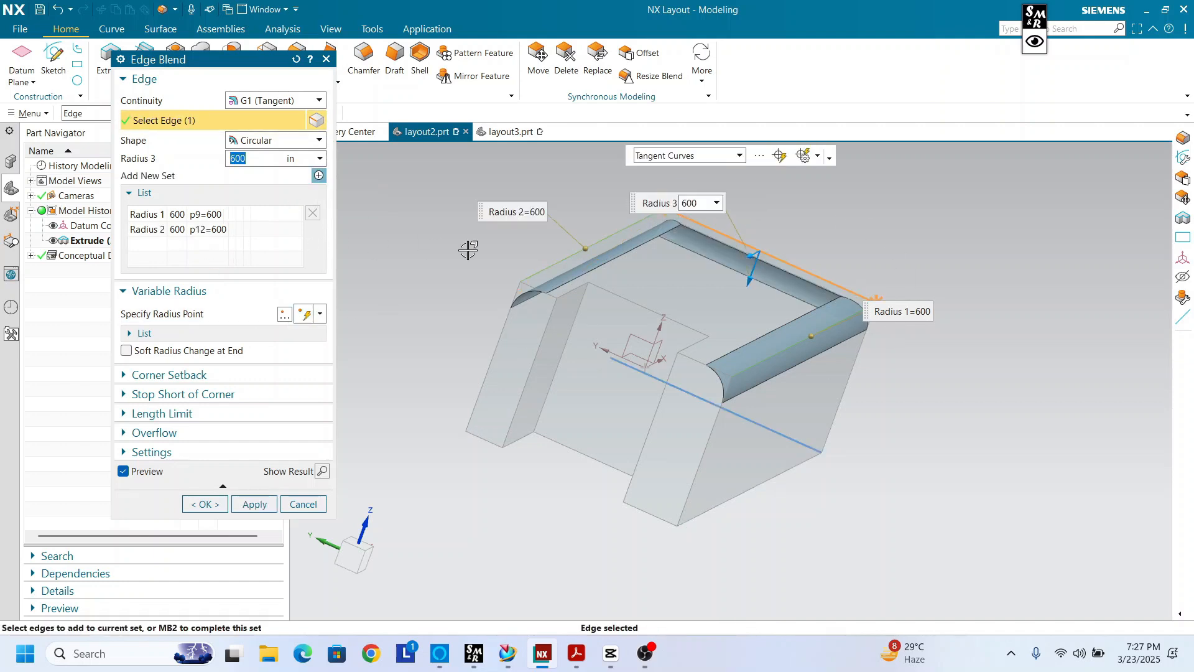
{"action": "left_click", "coordinate": [318, 176]}
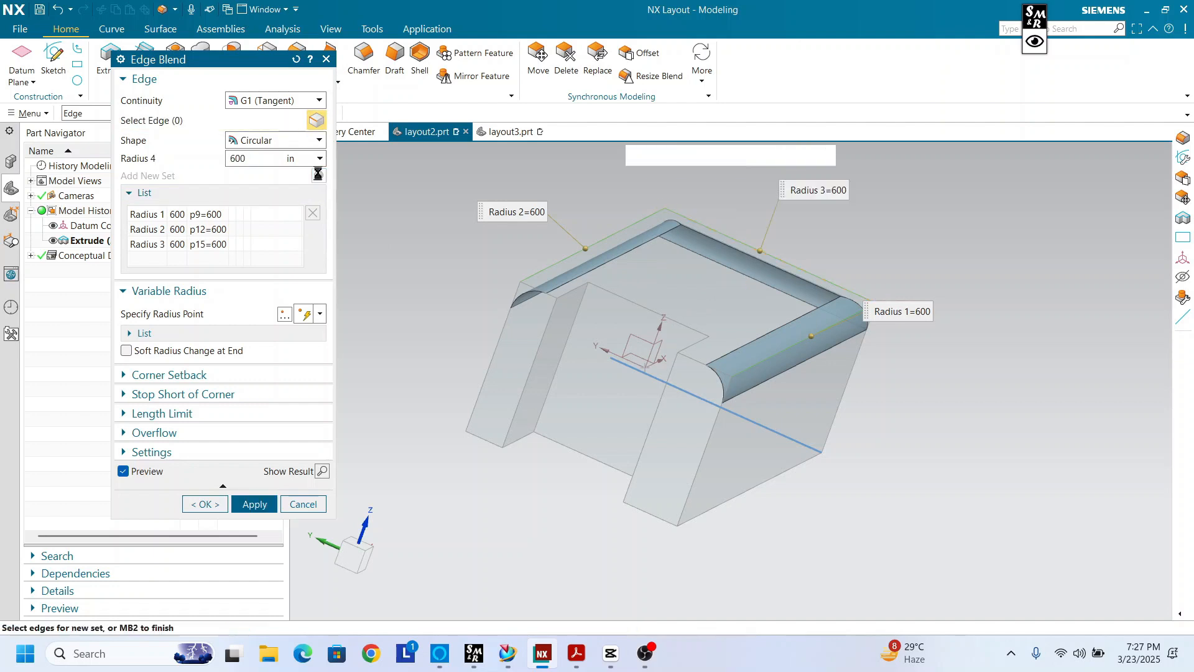
Step: Check each blend set in the edge set list and set the first set's radius to 400 in
{"action": "left_click", "coordinate": [184, 245]}
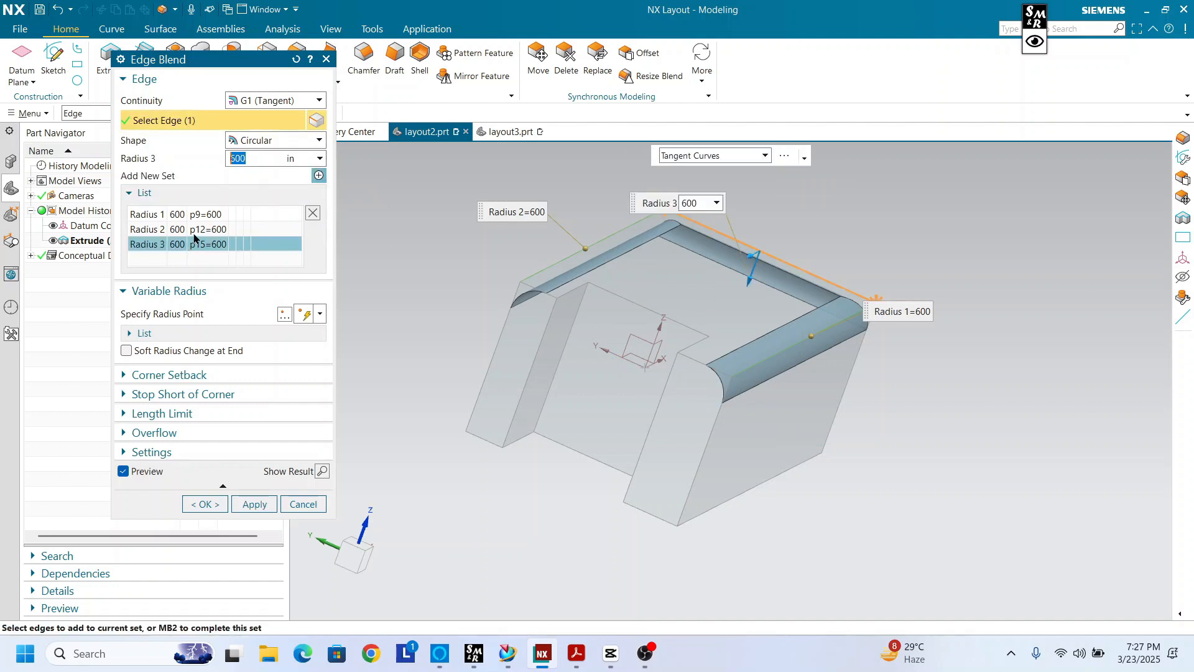
{"action": "left_click", "coordinate": [196, 229]}
{"action": "left_click", "coordinate": [198, 214]}
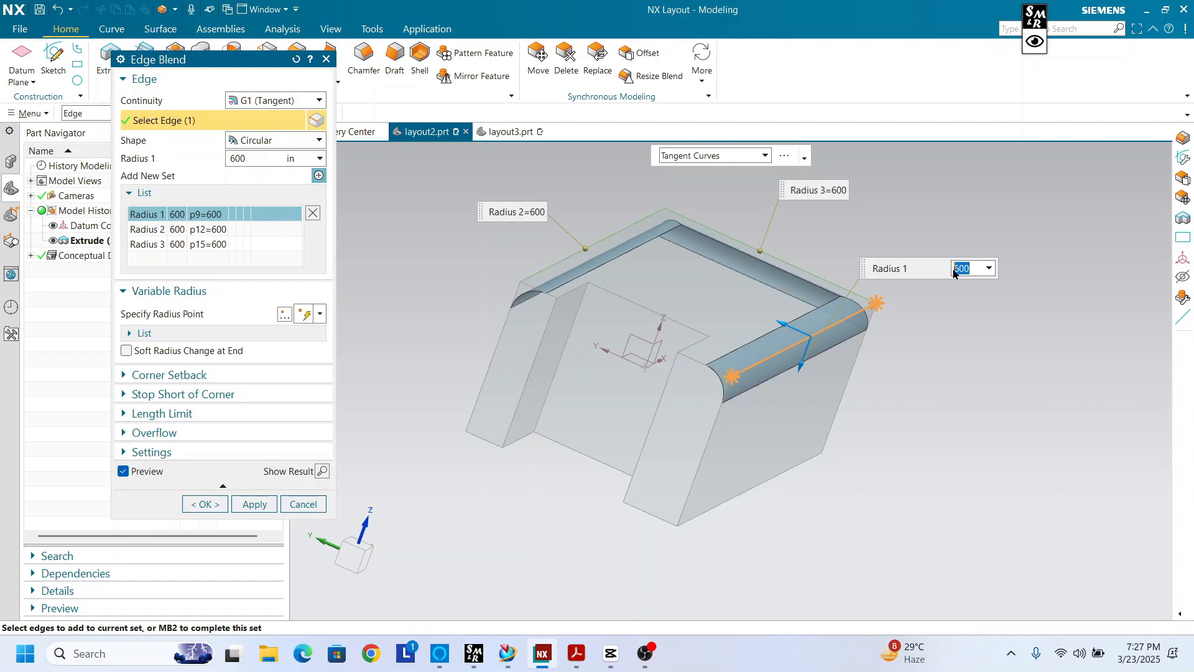
{"action": "type", "text": "400"}
{"action": "key", "text": "Return"}
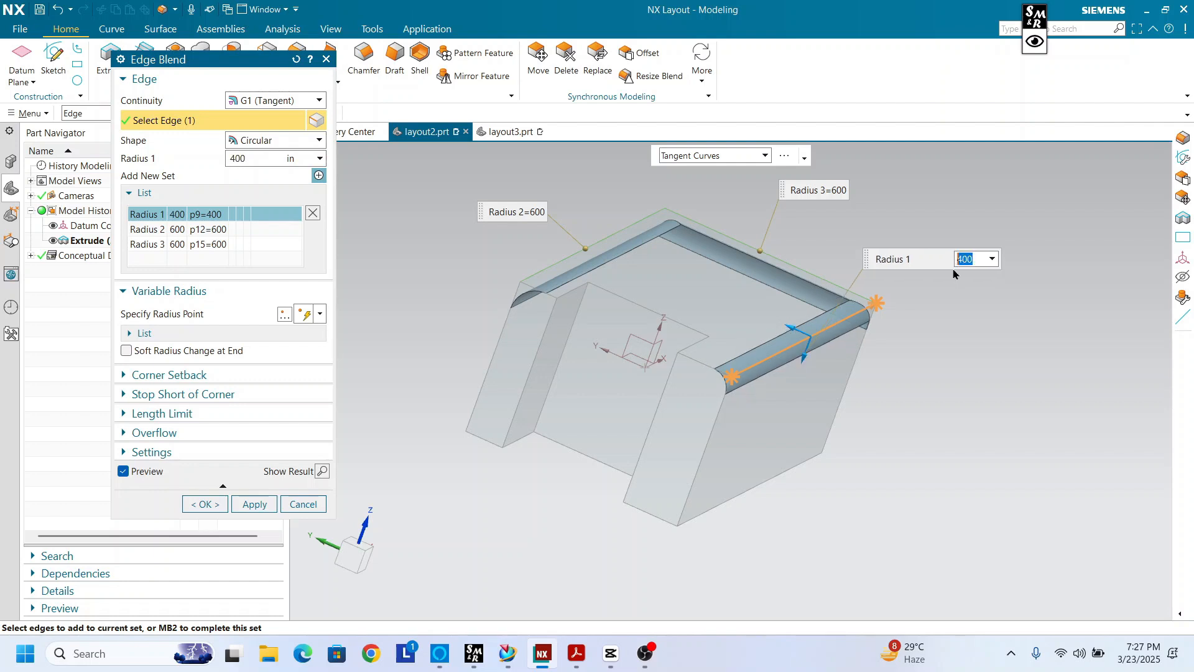
Step: Set the rear upper edge set's radius to 500 in and the opposite upper edge set's radius to 800 in
{"action": "left_click", "coordinate": [838, 197]}
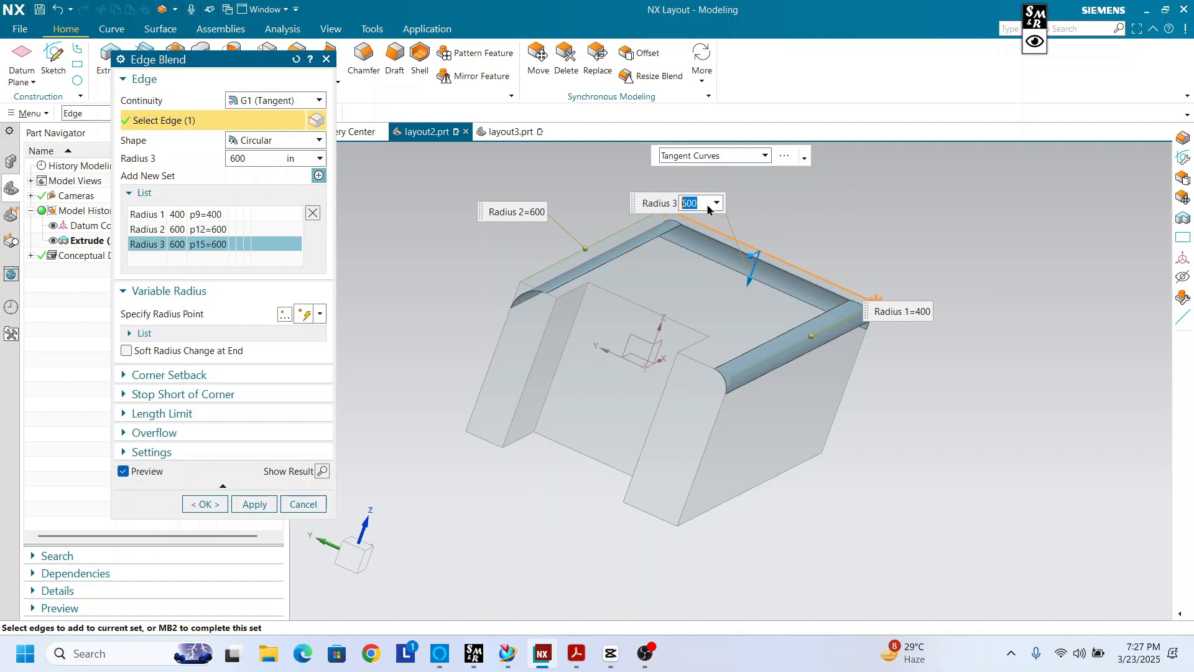
{"action": "type", "text": "500"}
{"action": "key", "text": "Return"}
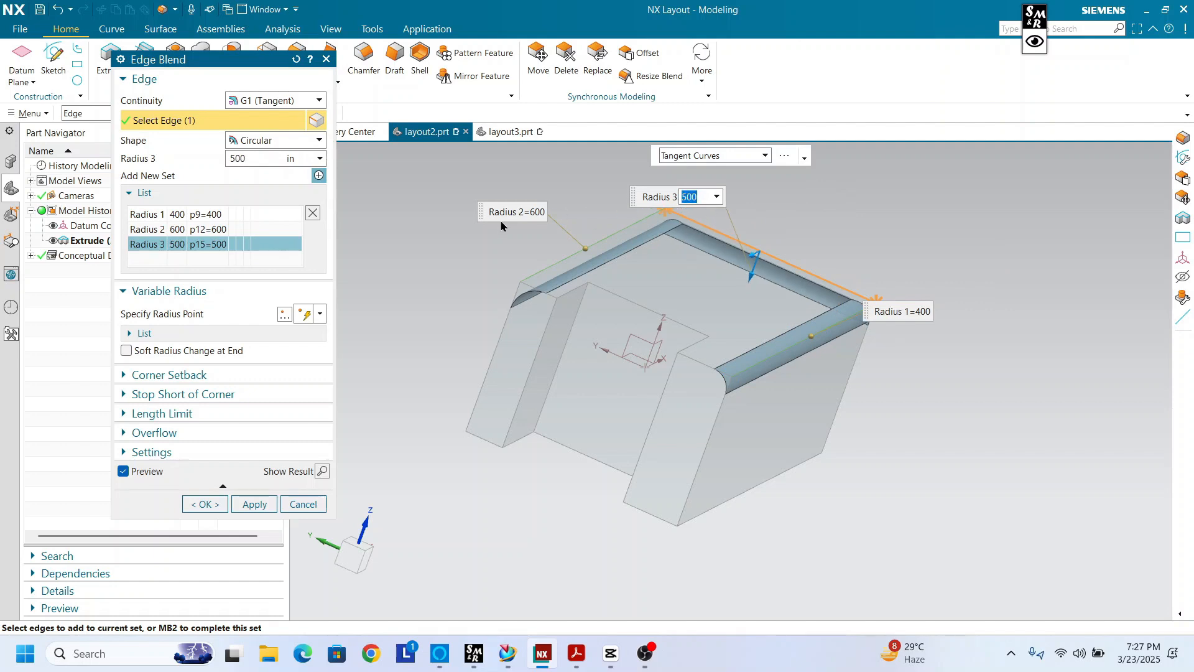
{"action": "left_click", "coordinate": [215, 234]}
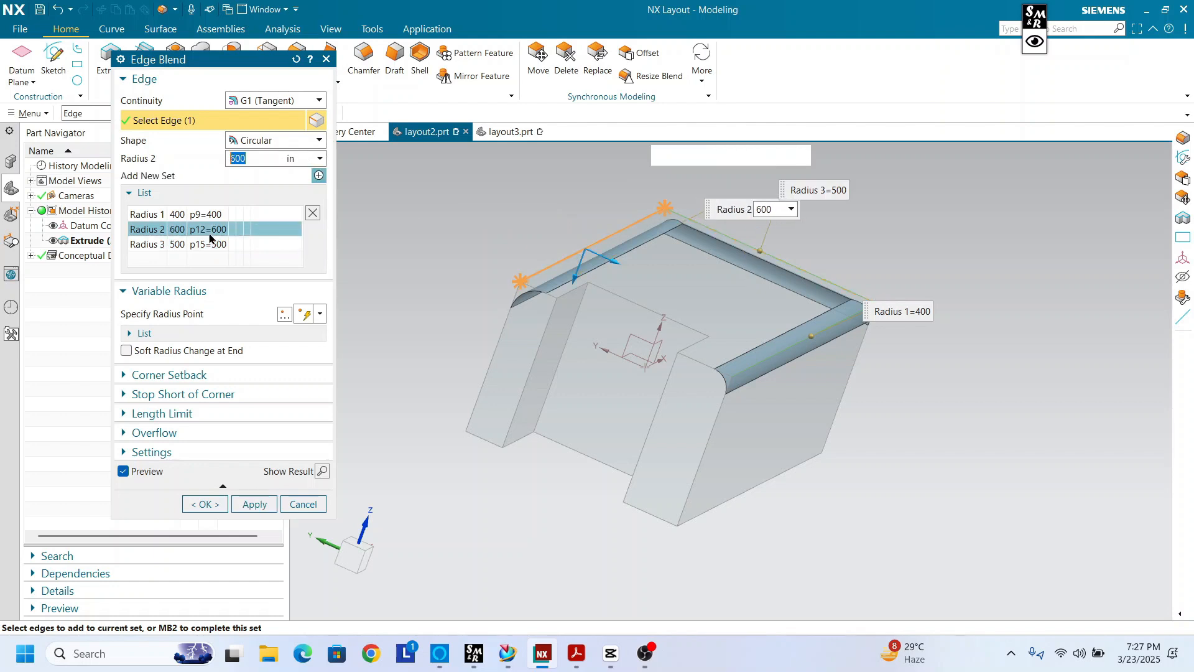
{"action": "left_click", "coordinate": [777, 211]}
{"action": "type", "text": "800"}
{"action": "key", "text": "Return"}
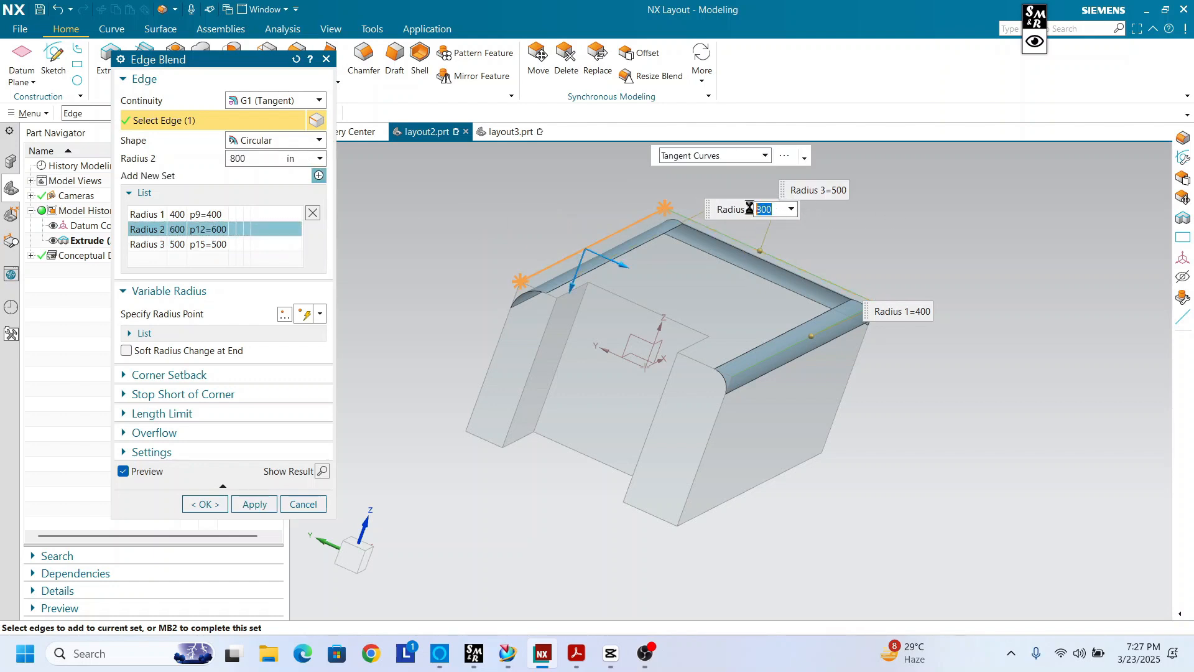
{"action": "middle_click_drag", "start_coordinate": [767, 293], "coordinate": [770, 432]}
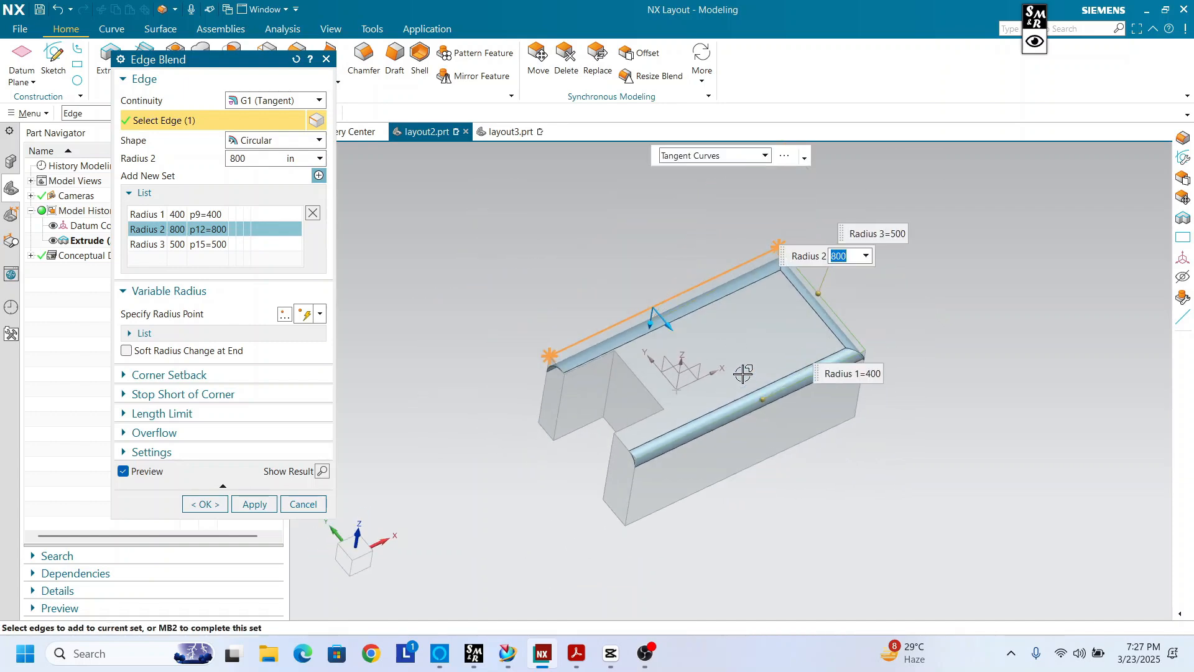
{"action": "middle_click_drag", "start_coordinate": [688, 408], "coordinate": [428, 238]}
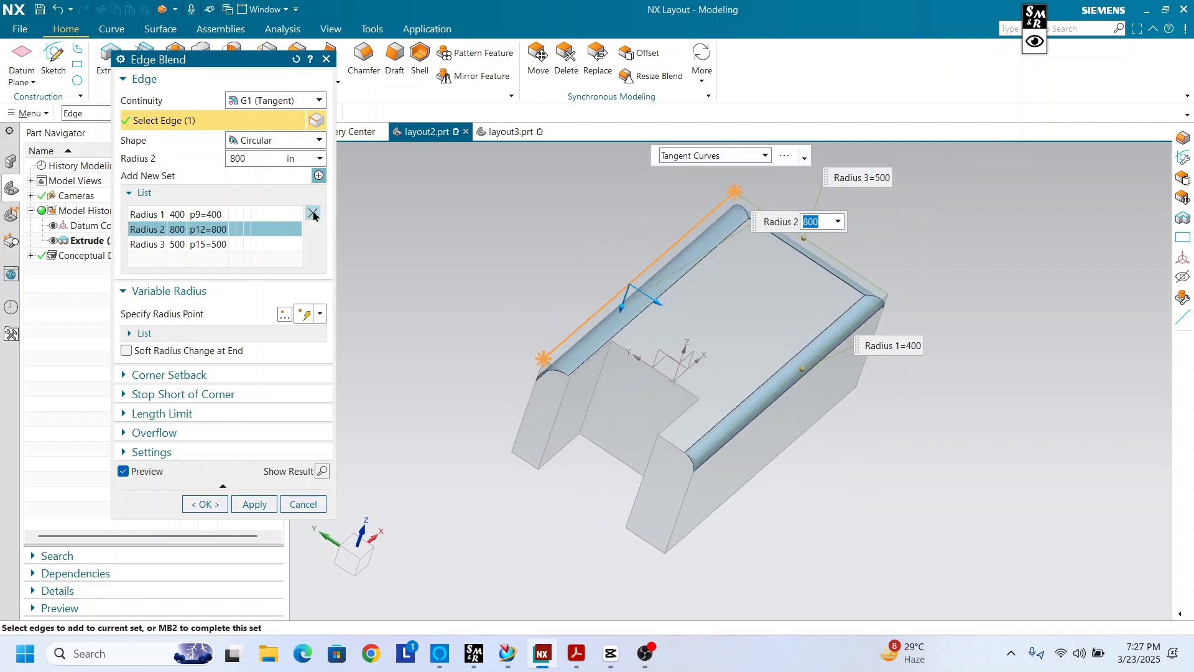
Step: Remove all three edge sets from the blend and collapse the Variable Radius group
{"action": "left_click", "coordinate": [313, 214]}
{"action": "left_click", "coordinate": [313, 215]}
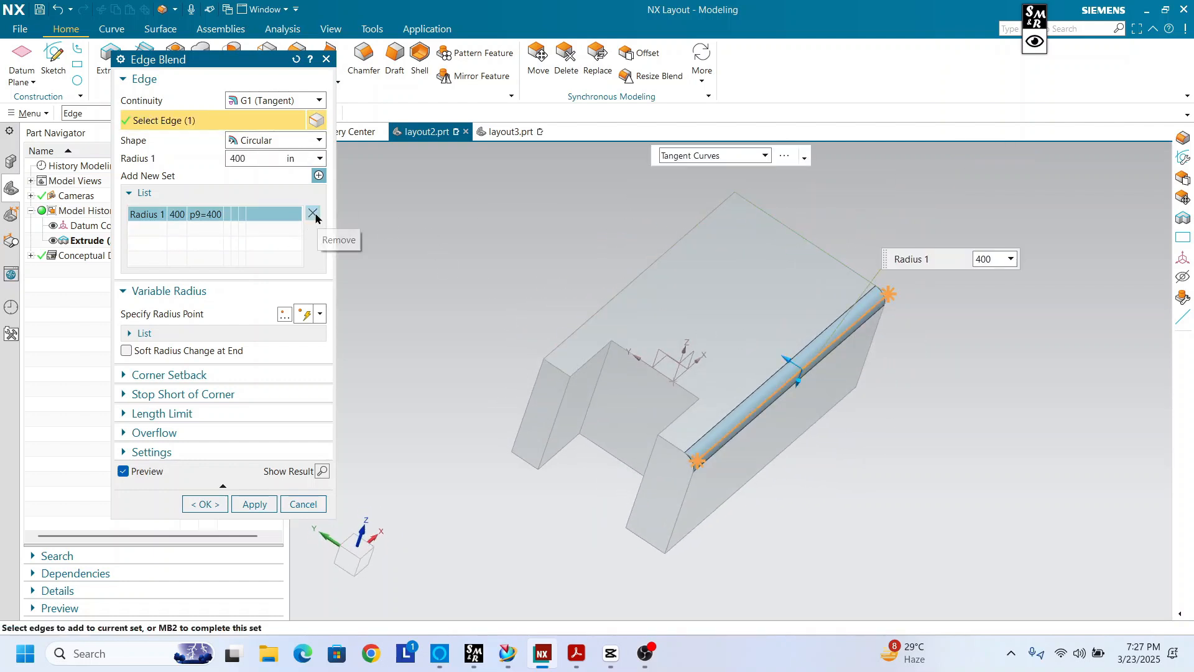
{"action": "left_click", "coordinate": [312, 214]}
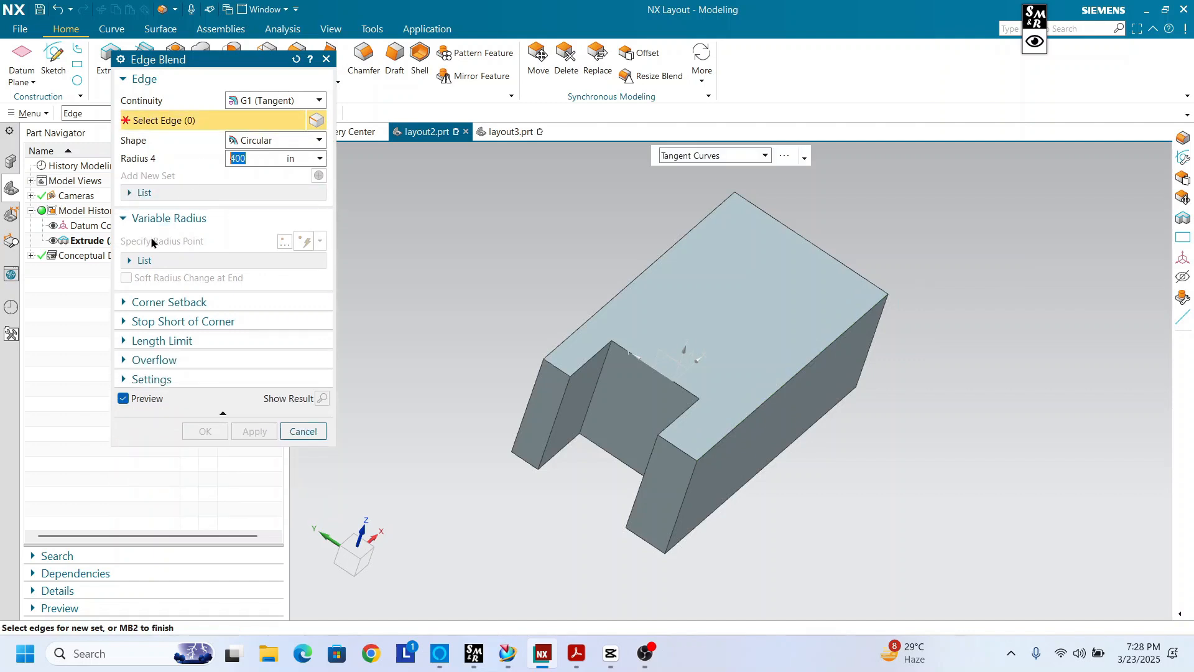
{"action": "left_click", "coordinate": [150, 222]}
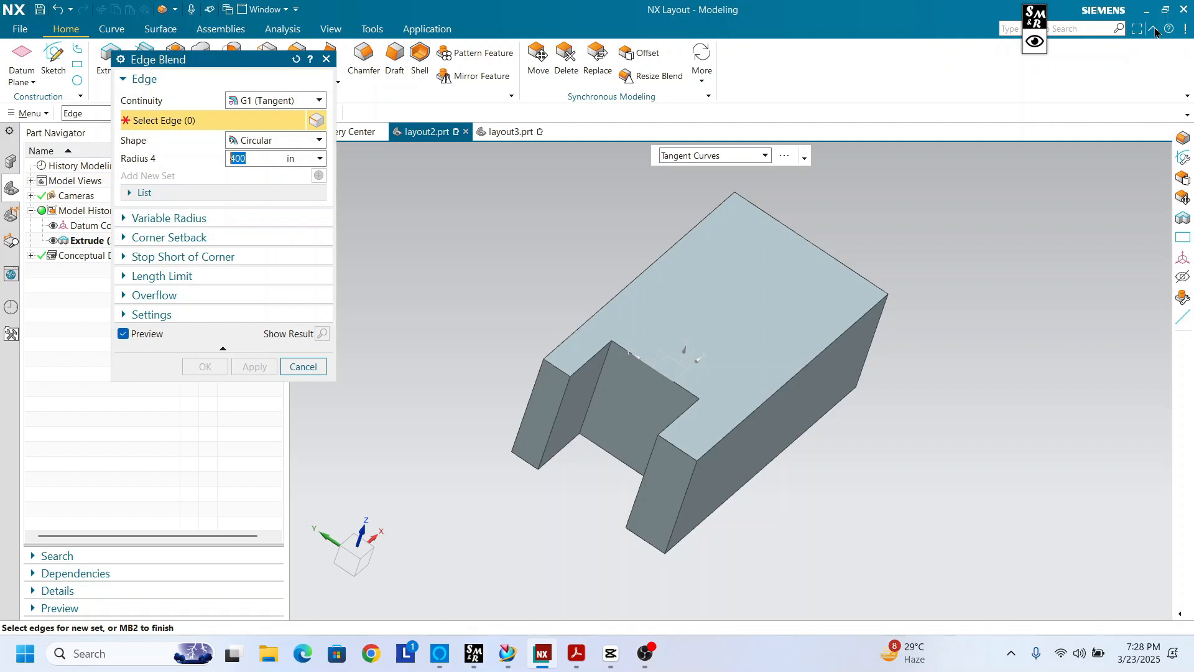
Step: Mark Select Edge and the edge set list with screen-marker arrows, clear the markings and hide the marker tools
{"action": "left_click", "coordinate": [1034, 42]}
{"action": "left_click", "coordinate": [1159, 18]}
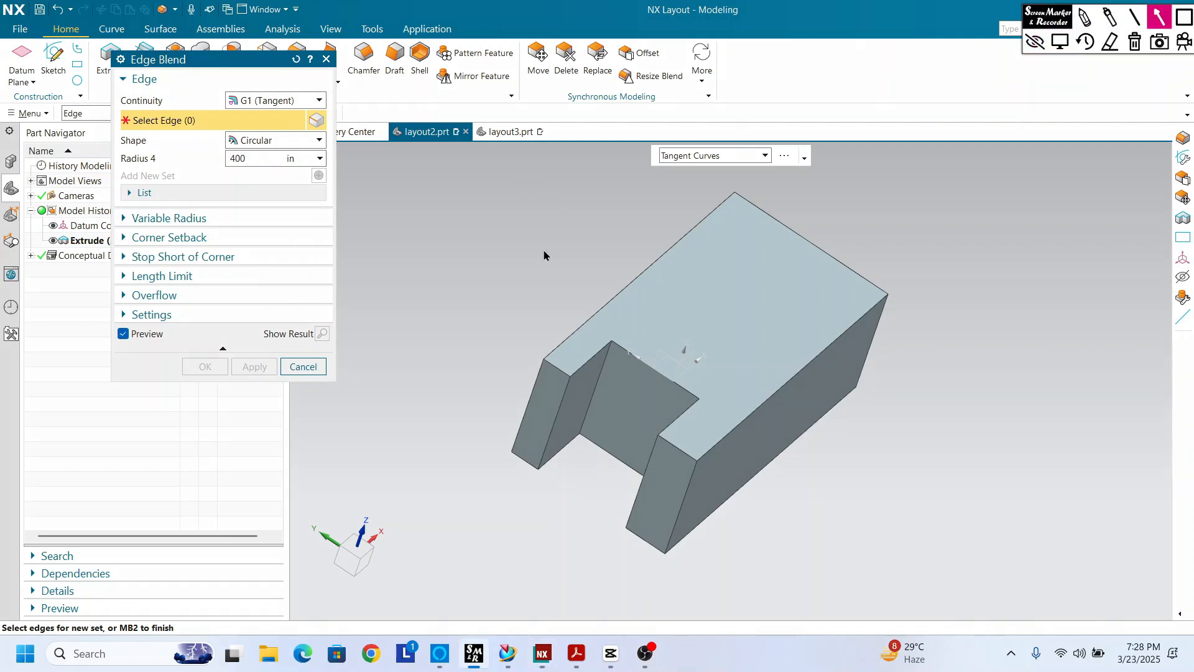
{"action": "mouse_move", "coordinate": [456, 280]}
{"action": "left_mouse_down"}
{"action": "mouse_move", "coordinate": [257, 130]}
{"action": "mouse_move", "coordinate": [227, 122]}
{"action": "left_mouse_up"}
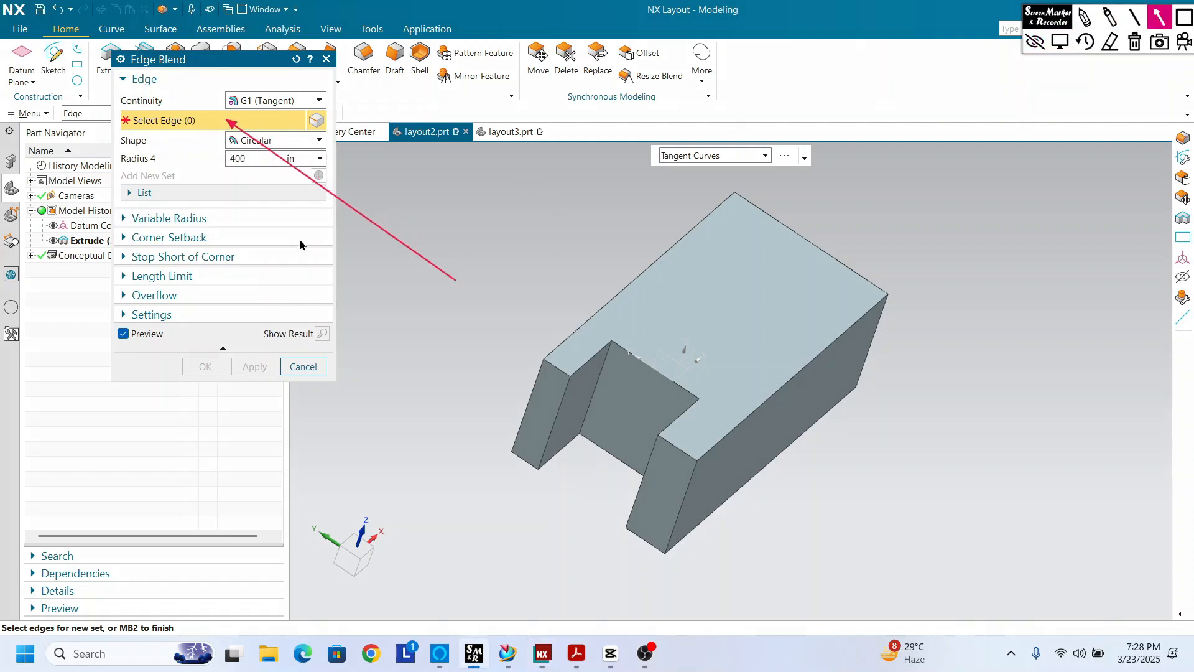
{"action": "left_click_drag", "start_coordinate": [401, 333], "coordinate": [266, 195]}
{"action": "left_click", "coordinate": [1134, 41]}
{"action": "left_click", "coordinate": [1036, 43]}
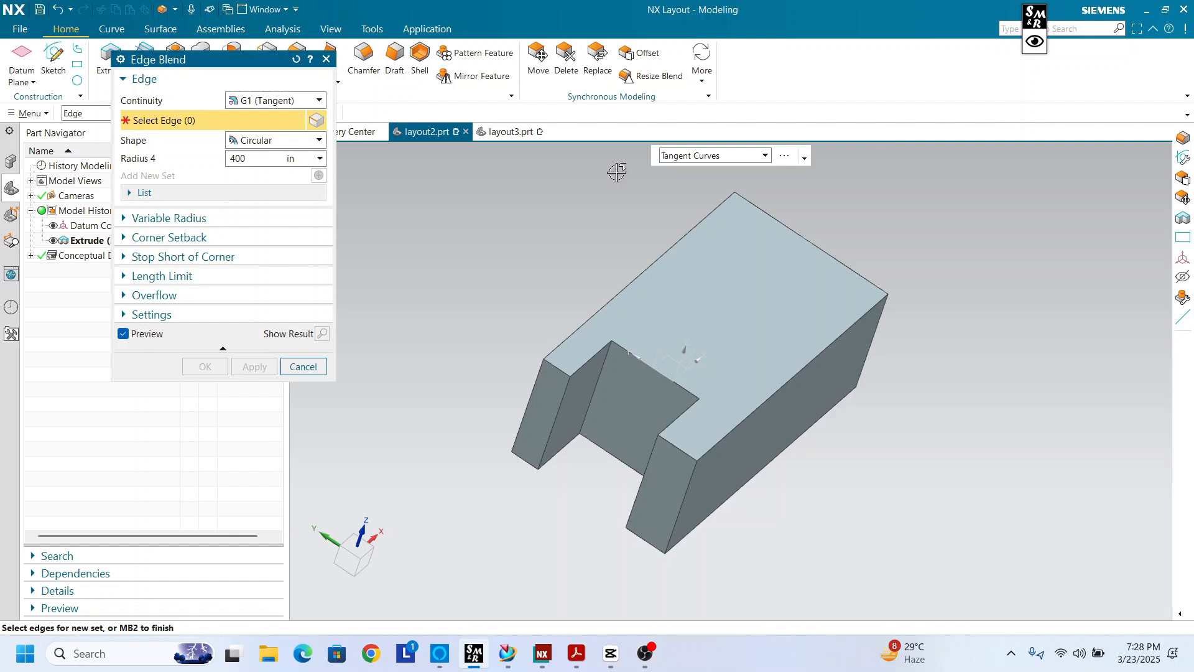
Step: Expand the Variable Radius group and select one long upper side edge of the block for a 400 in blend
{"action": "left_click", "coordinate": [189, 223]}
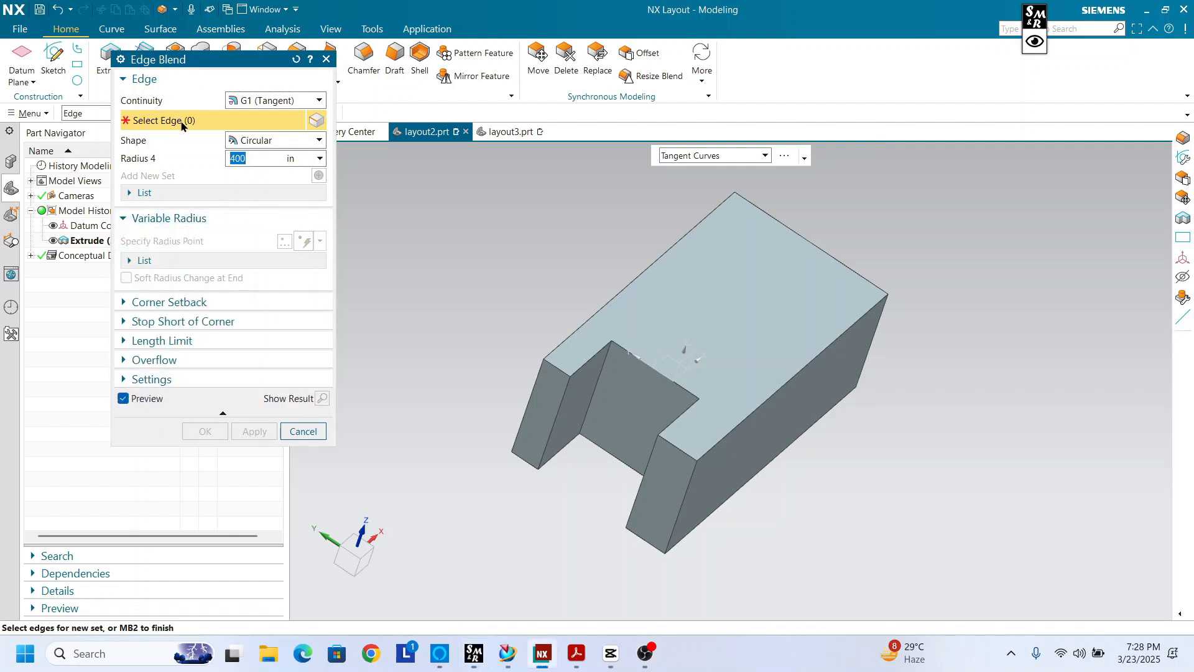
{"action": "left_click", "coordinate": [801, 355]}
{"action": "middle_click_drag", "start_coordinate": [819, 453], "coordinate": [789, 379]}
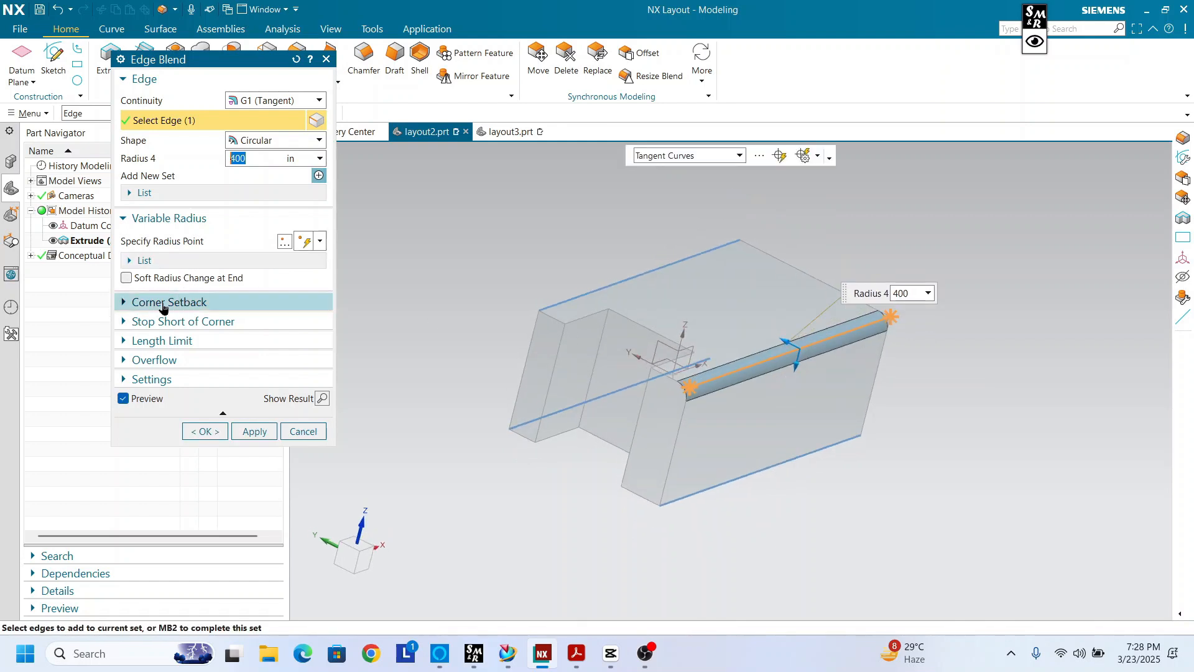
Step: Place three variable radius points along the blended edge at about 15.5%, 37.4% and 84% arc length
{"action": "left_click", "coordinate": [181, 241]}
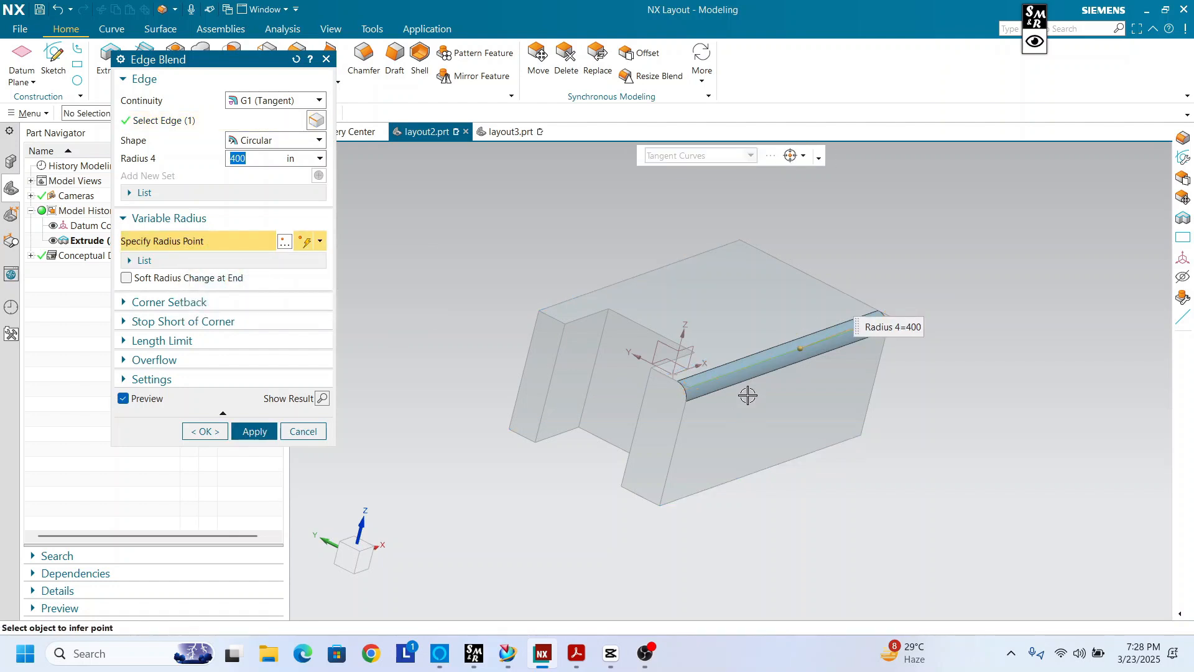
{"action": "scroll", "coordinate": [782, 352], "scroll_direction": "up", "scroll_amount": 3}
{"action": "scroll", "coordinate": [781, 355], "scroll_direction": "down", "scroll_amount": 2}
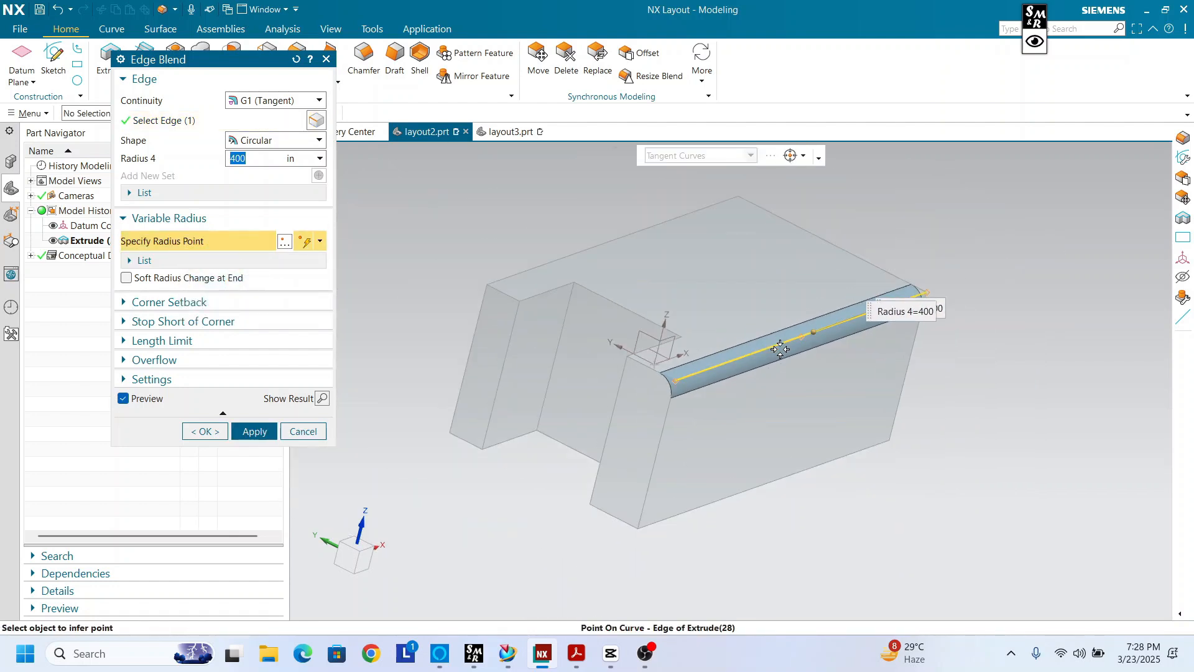
{"action": "scroll", "coordinate": [766, 349], "scroll_direction": "up", "scroll_amount": 3}
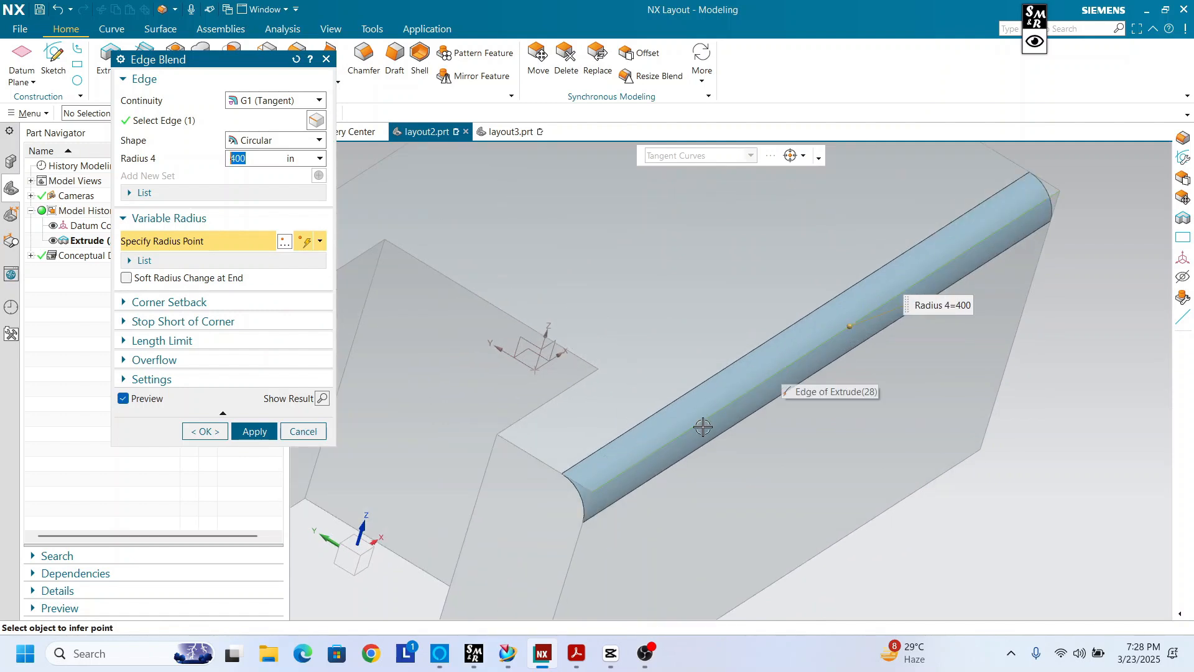
{"action": "scroll", "coordinate": [597, 343], "scroll_direction": "down", "scroll_amount": 1}
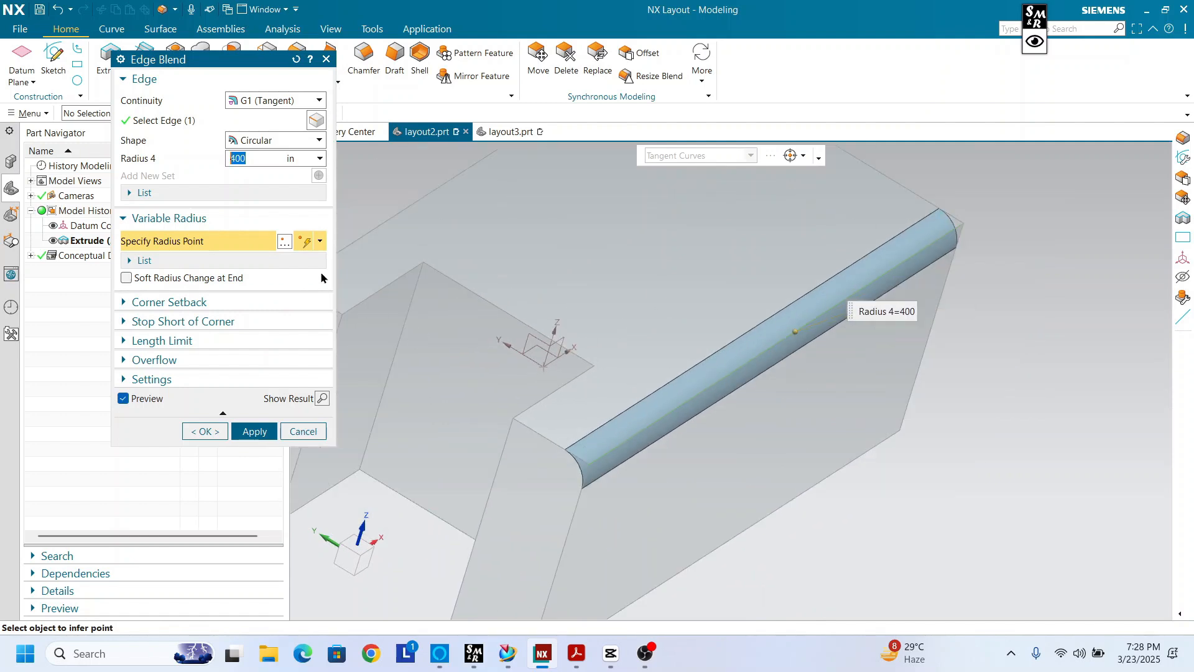
{"action": "left_click", "coordinate": [649, 429]}
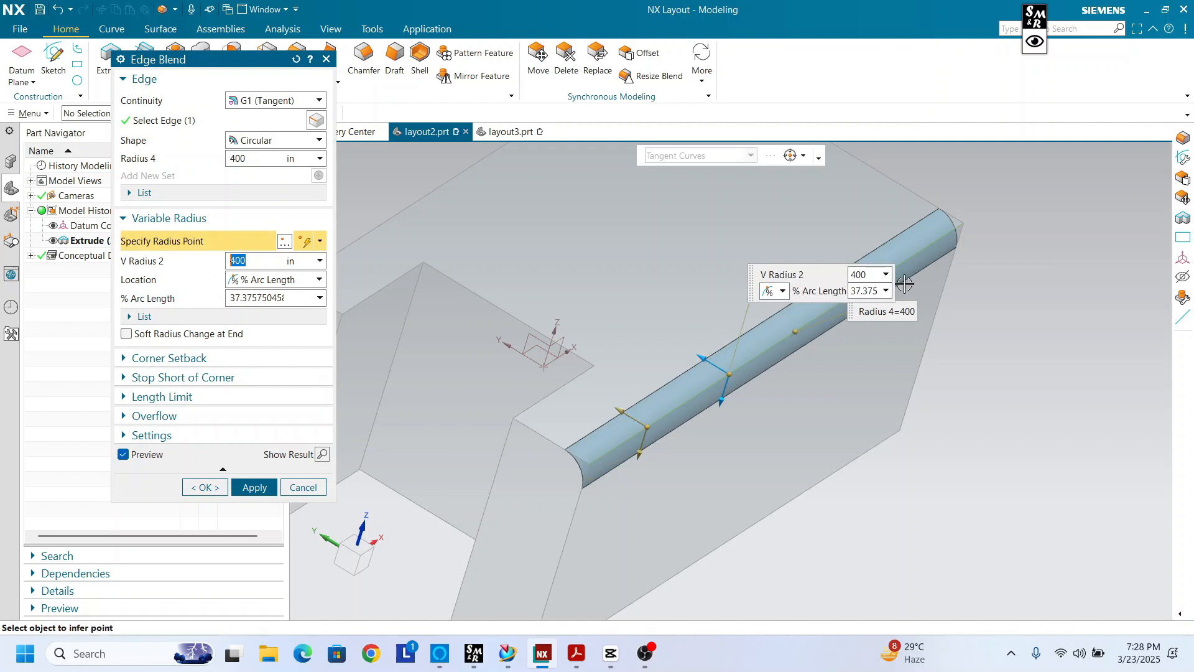
{"action": "left_click", "coordinate": [905, 268]}
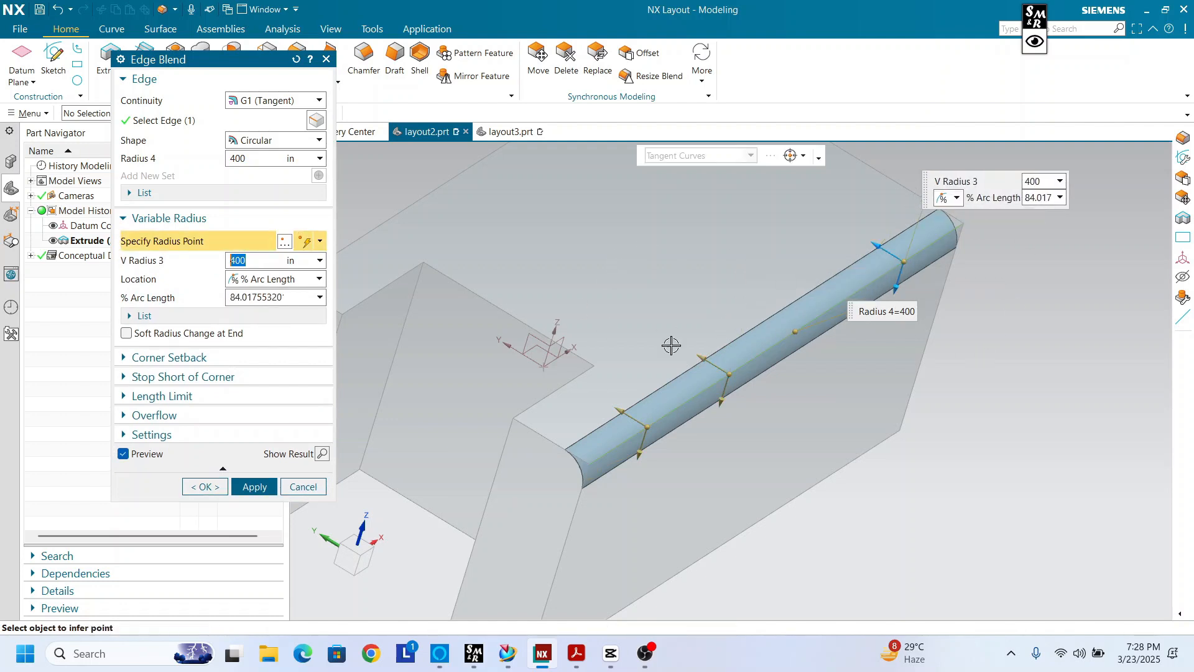
Step: Expand the radius point list and resize the points on the model to V Radius 3 = 900, V Radius 2 = 500 and V Radius 1 = 850 in
{"action": "left_click", "coordinate": [187, 316]}
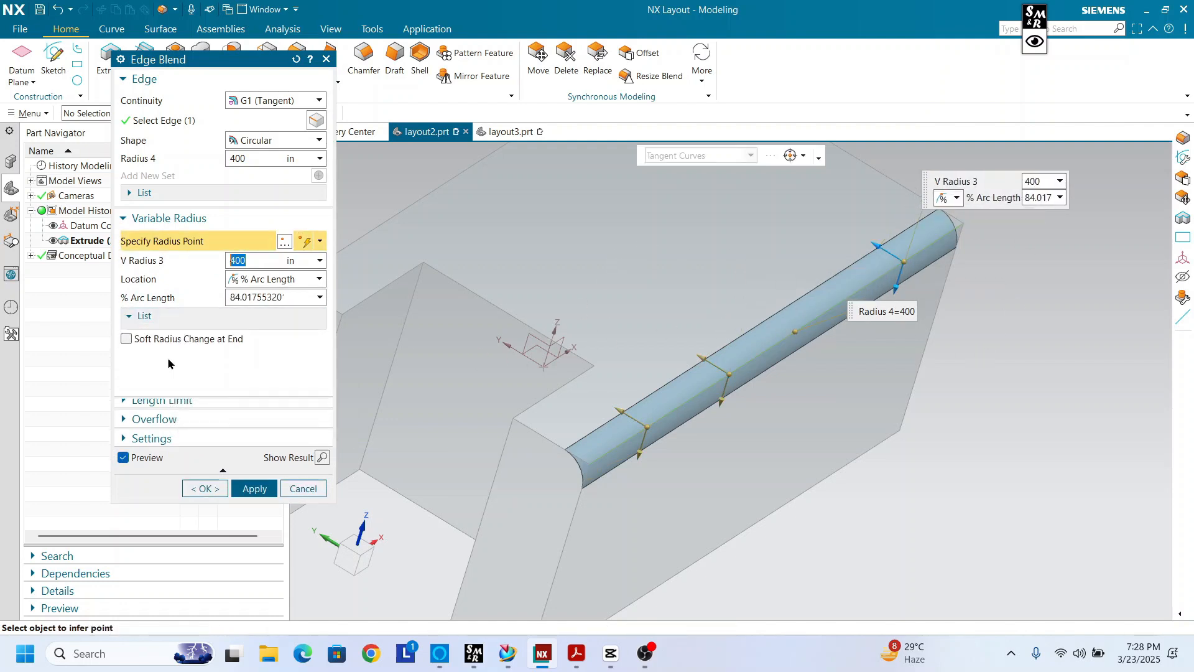
{"action": "left_click", "coordinate": [184, 353]}
{"action": "left_click", "coordinate": [186, 338]}
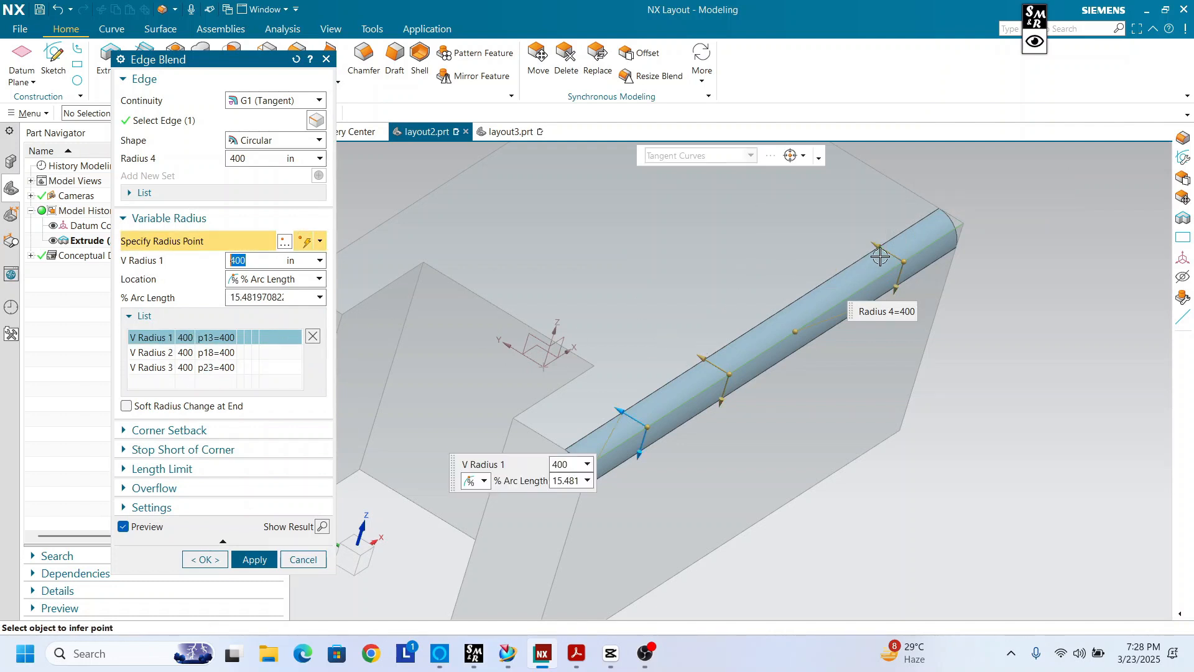
{"action": "left_click_drag", "start_coordinate": [878, 244], "coordinate": [848, 232]}
{"action": "mouse_move", "coordinate": [700, 359]}
{"action": "left_mouse_down"}
{"action": "mouse_move", "coordinate": [659, 309]}
{"action": "mouse_move", "coordinate": [706, 349]}
{"action": "mouse_move", "coordinate": [699, 339]}
{"action": "left_mouse_up"}
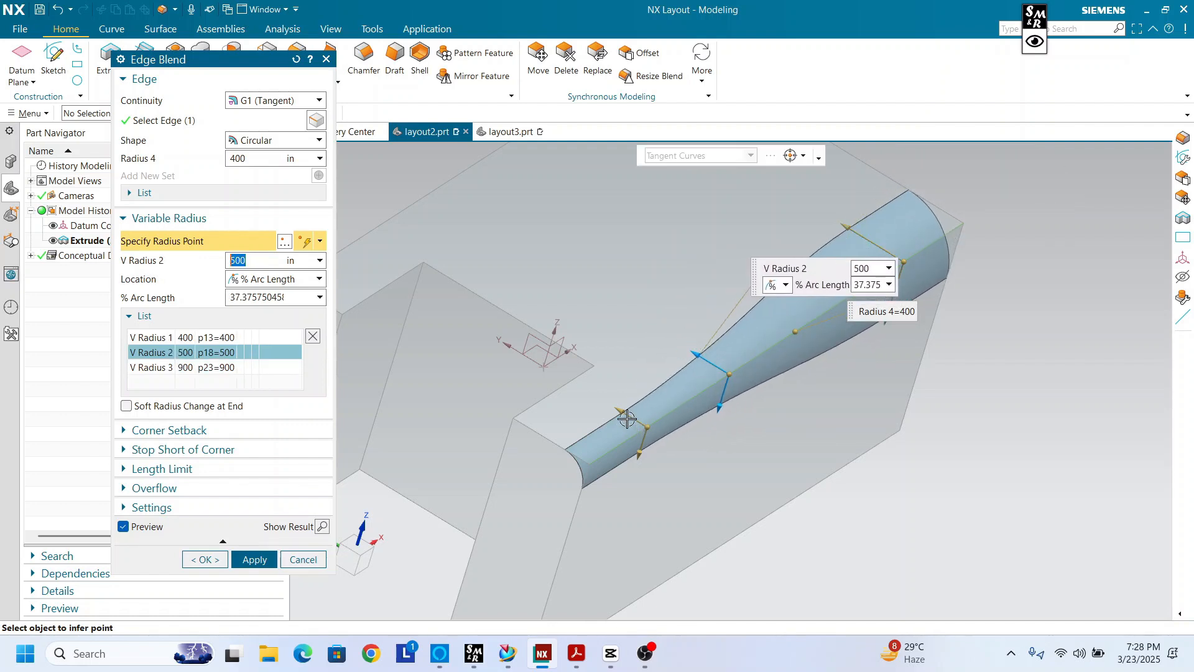
{"action": "left_click_drag", "start_coordinate": [627, 419], "coordinate": [596, 380]}
{"action": "middle_click_drag", "start_coordinate": [733, 341], "coordinate": [843, 395]}
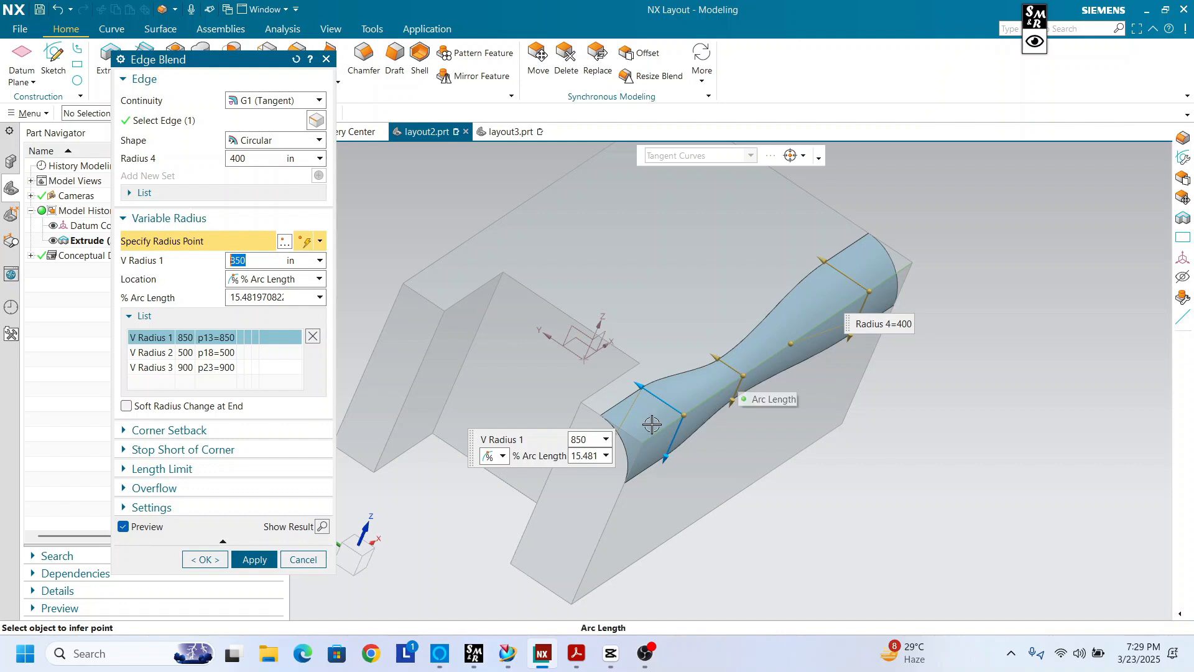
Step: Turn Soft Radius Change at End on and off again to compare its effect on the blend
{"action": "mouse_move", "coordinate": [140, 410]}
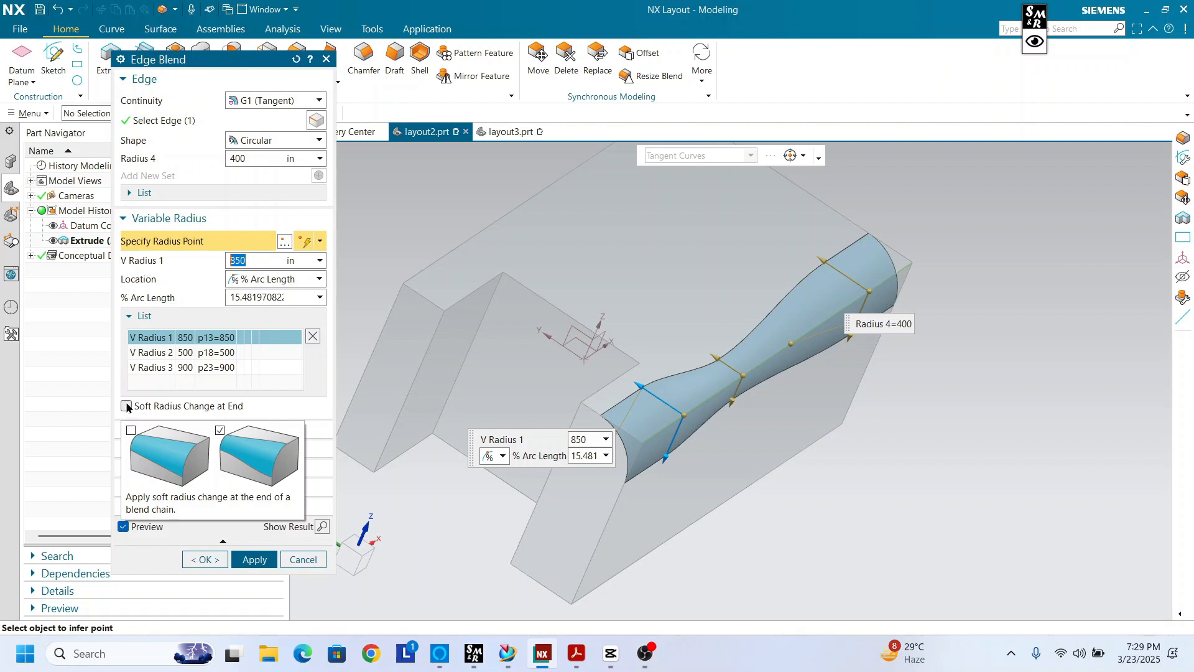
{"action": "left_click", "coordinate": [127, 404]}
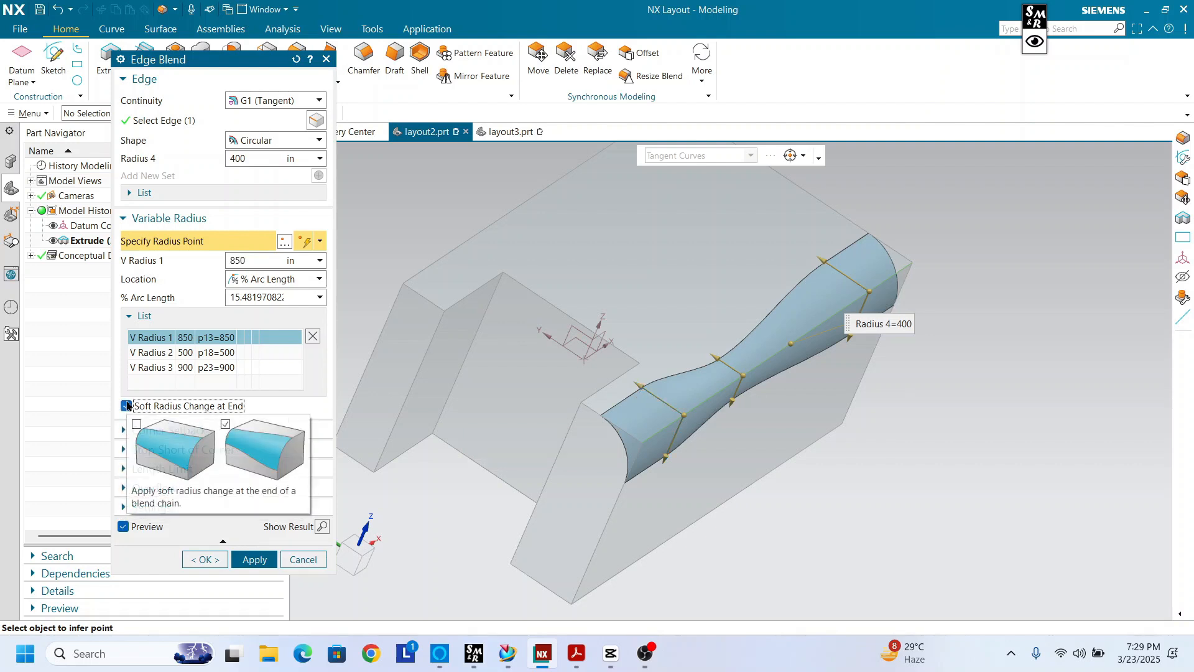
{"action": "left_click", "coordinate": [126, 405]}
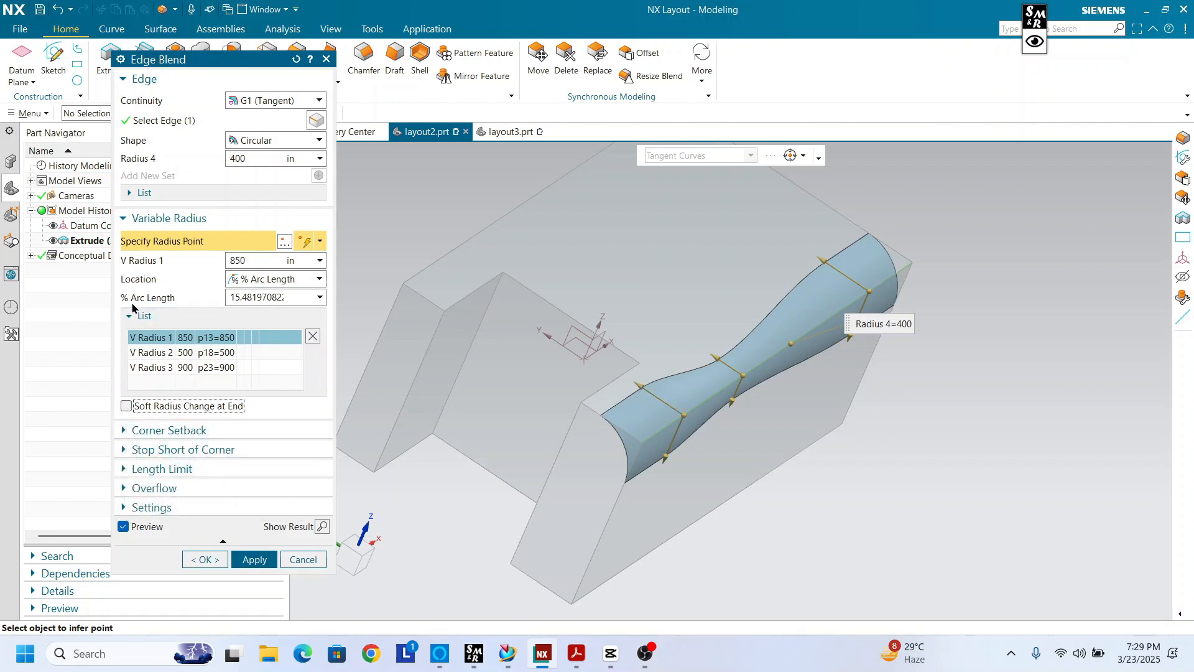
Step: Remove all three variable radius points from the blend and collapse their list
{"action": "left_click", "coordinate": [312, 336]}
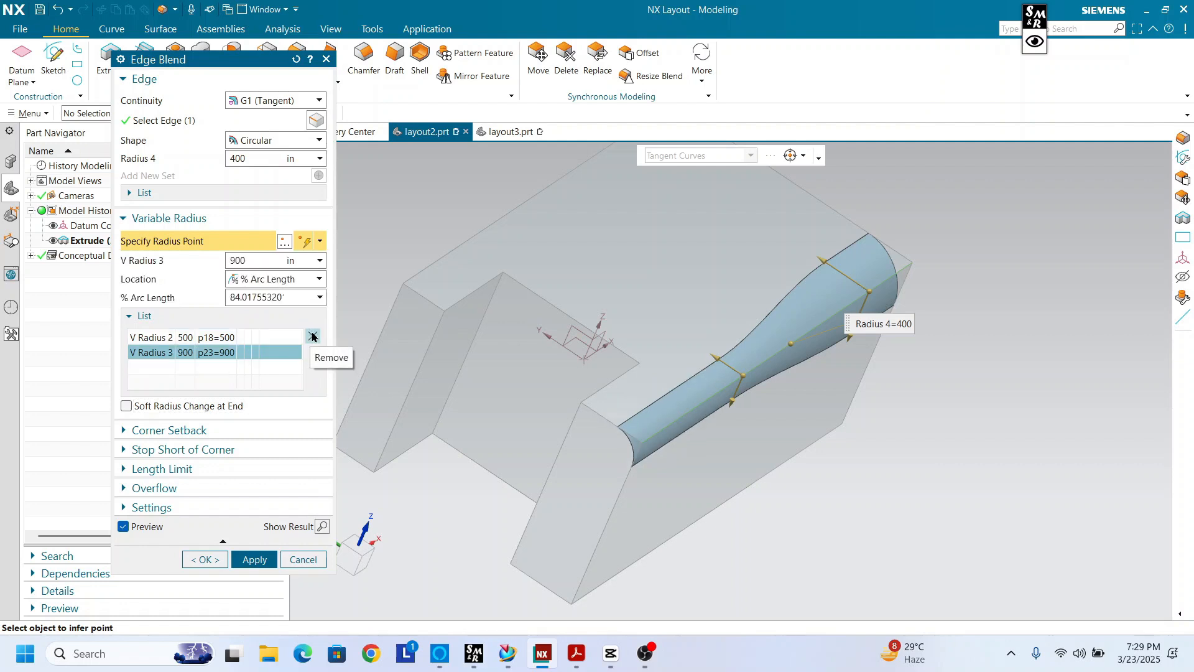
{"action": "left_click", "coordinate": [313, 336]}
{"action": "left_click", "coordinate": [313, 337]}
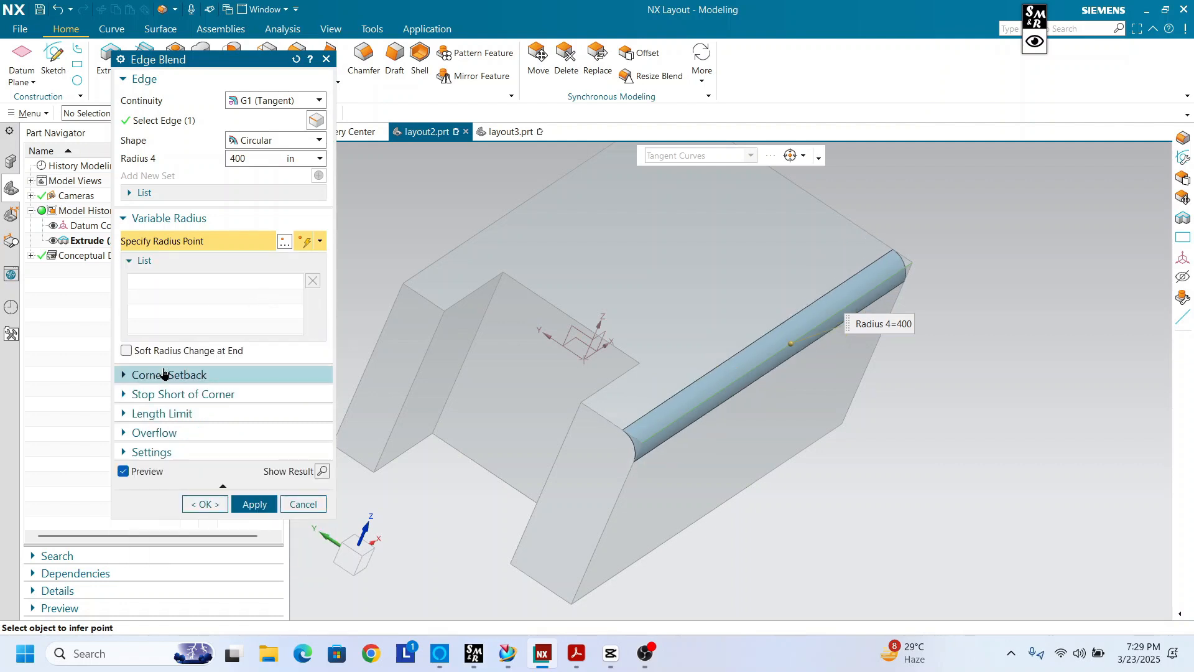
{"action": "left_click", "coordinate": [138, 261]}
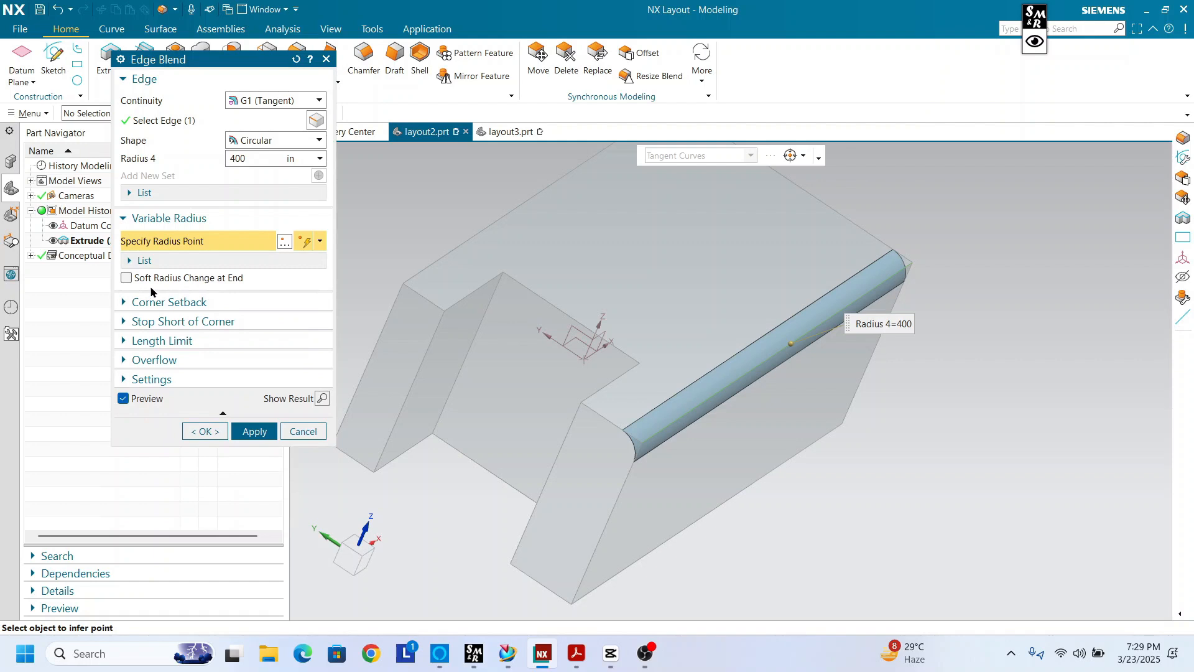
{"action": "left_click", "coordinate": [156, 302]}
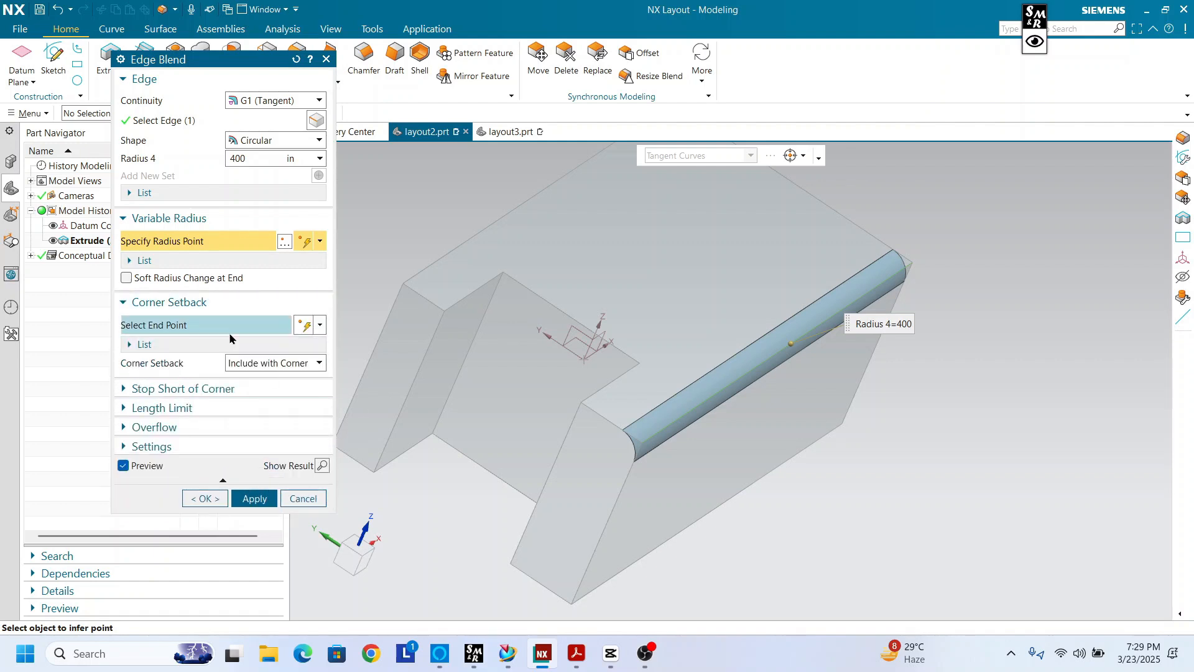
{"action": "middle_click_drag", "start_coordinate": [667, 404], "coordinate": [628, 432]}
{"action": "scroll", "coordinate": [784, 367], "scroll_direction": "down", "scroll_amount": 3}
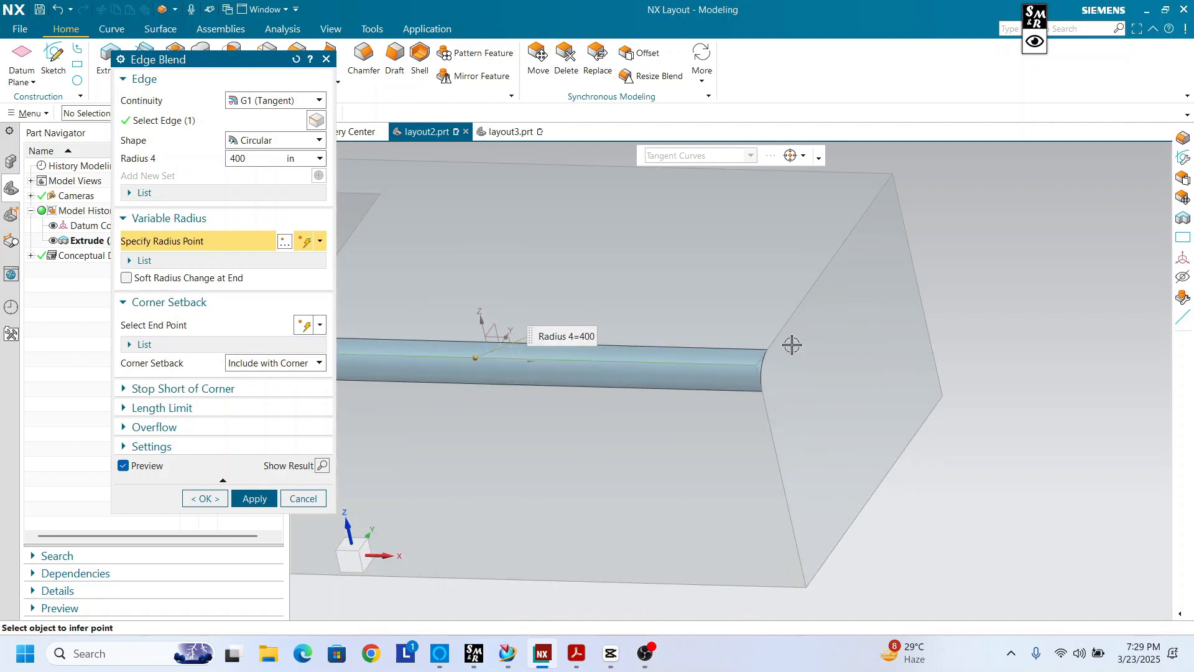
{"action": "left_click", "coordinate": [795, 299]}
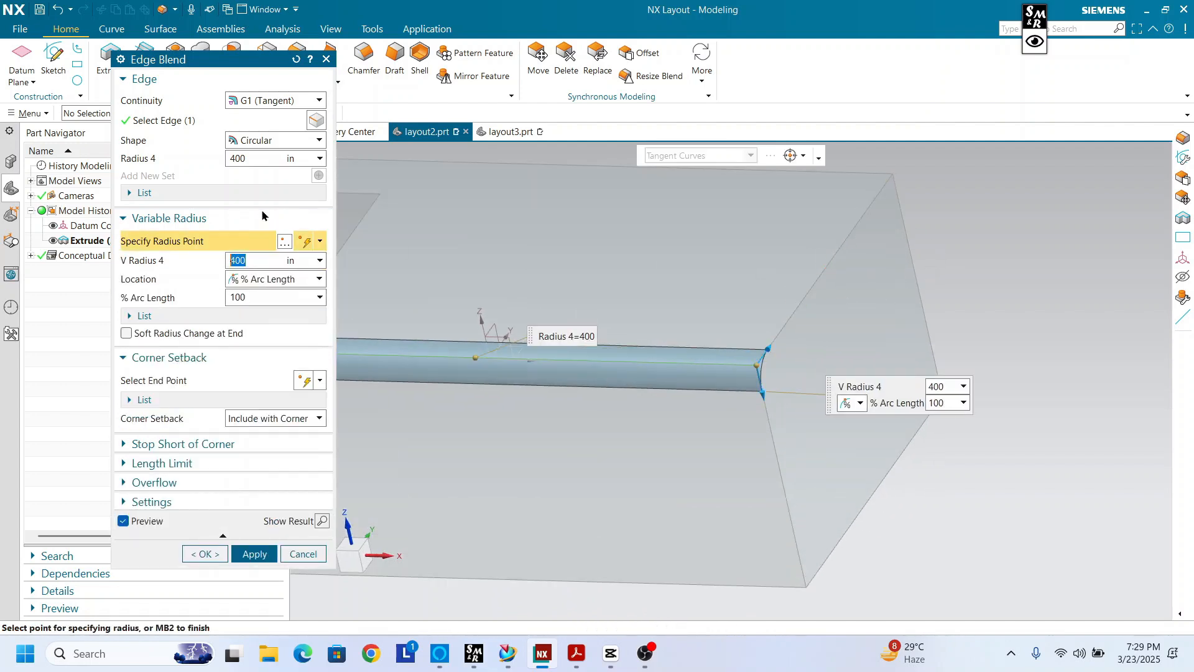
Step: Reset the blend settings and blend the three edges meeting at the block's upper corner with Radius 1 = 500 in
{"action": "left_click", "coordinate": [296, 60]}
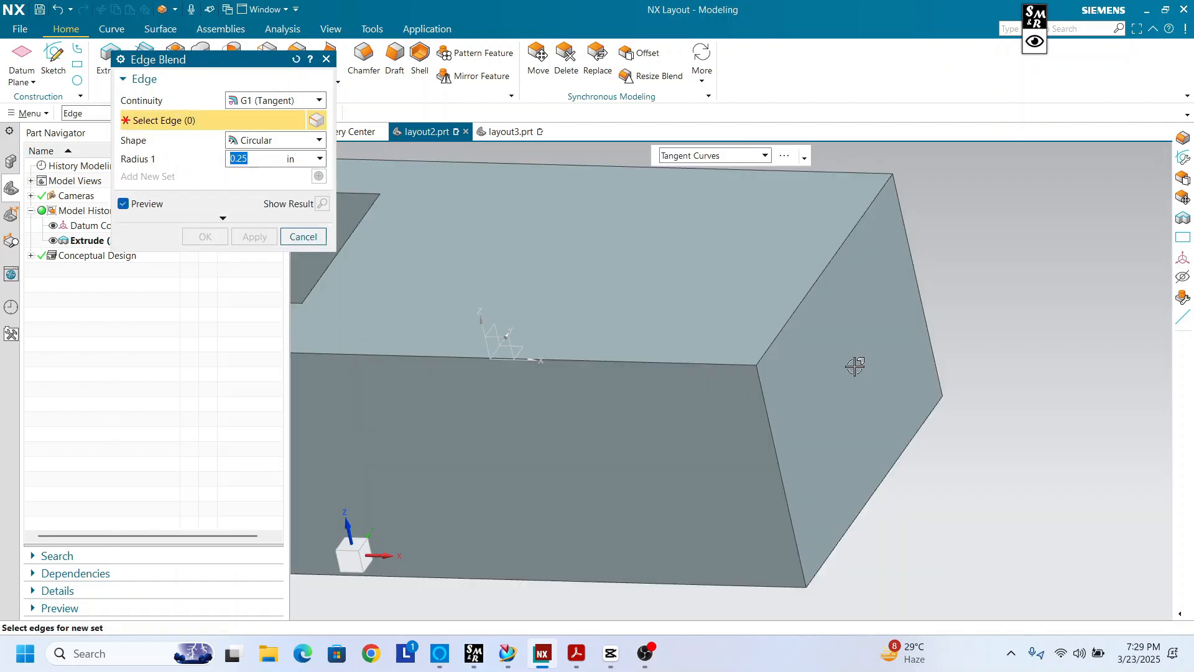
{"action": "left_click", "coordinate": [812, 289]}
{"action": "left_click", "coordinate": [684, 362]}
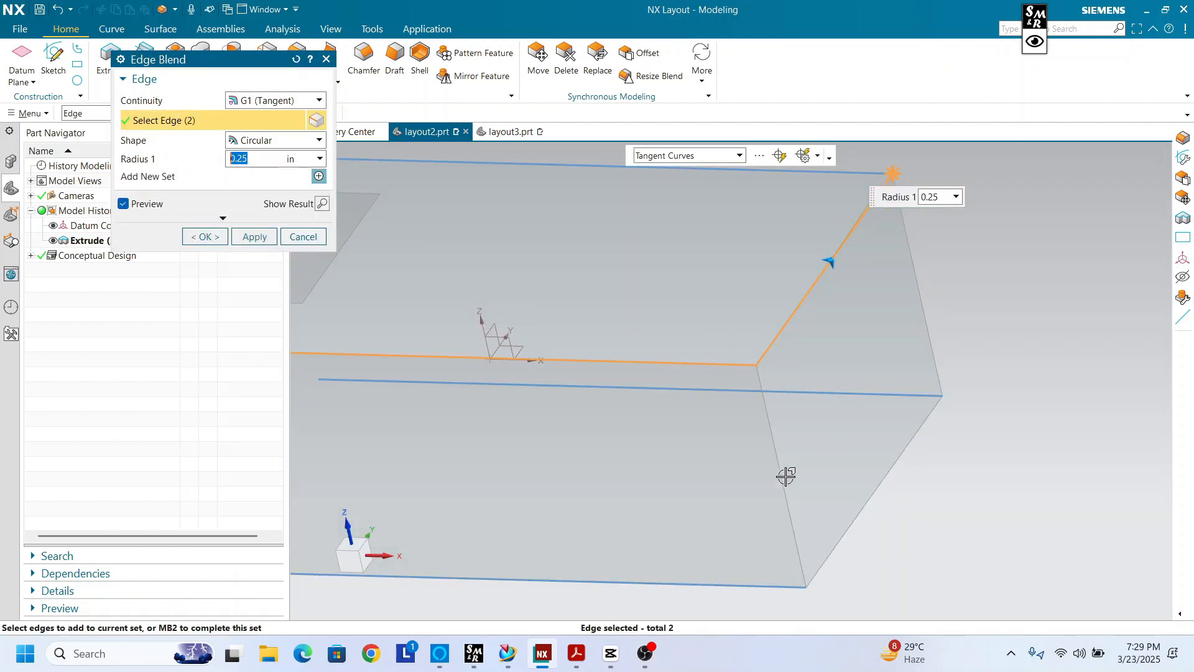
{"action": "left_click", "coordinate": [782, 475]}
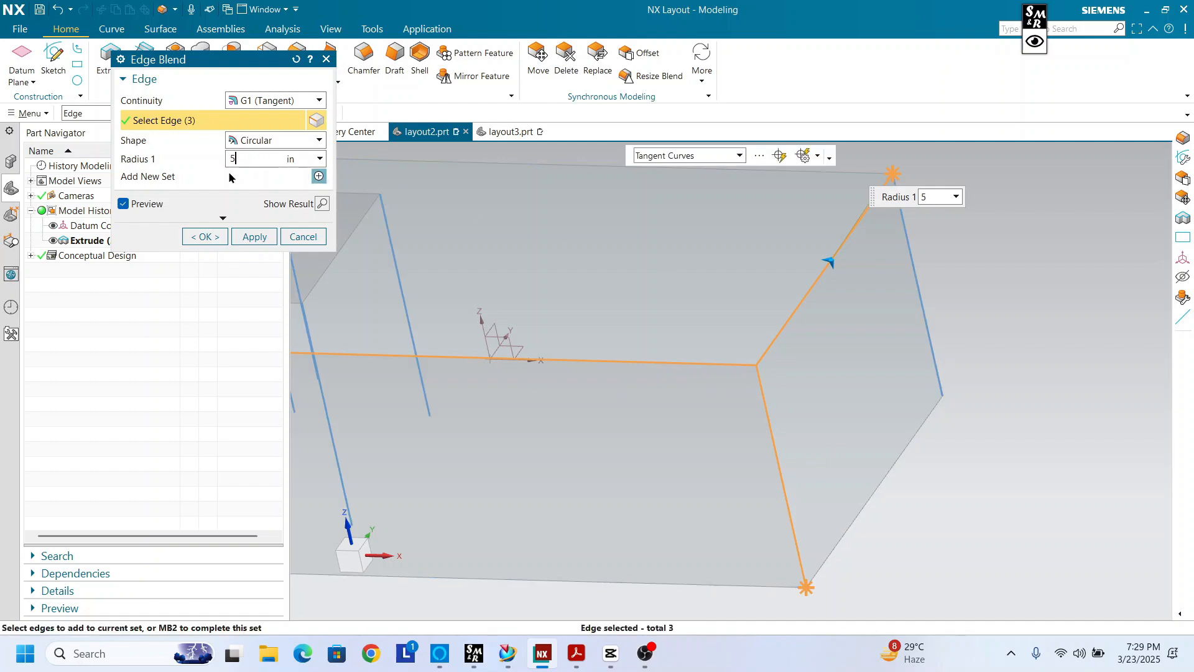
{"action": "type", "text": "0"}
{"action": "key", "text": "Return"}
{"action": "middle_click_drag", "start_coordinate": [549, 479], "coordinate": [687, 452]}
{"action": "scroll", "coordinate": [716, 440], "scroll_direction": "up", "scroll_amount": 1}
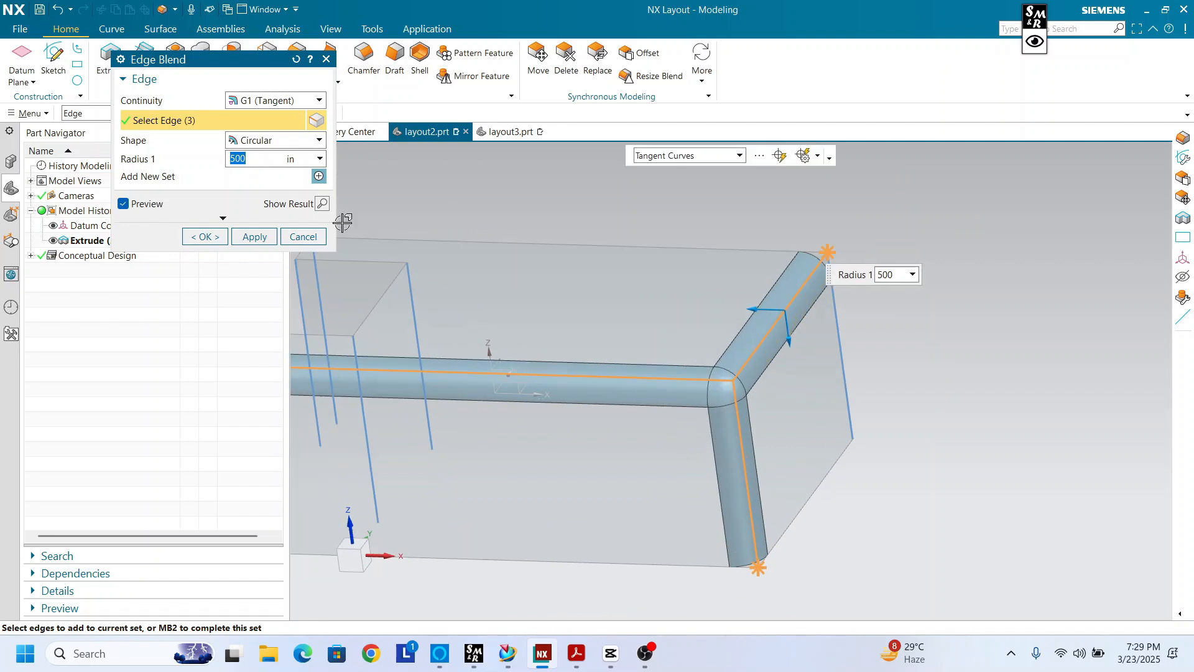
Step: Add a corner setback at the vertex where the three blended edges meet
{"action": "left_click", "coordinate": [222, 220]}
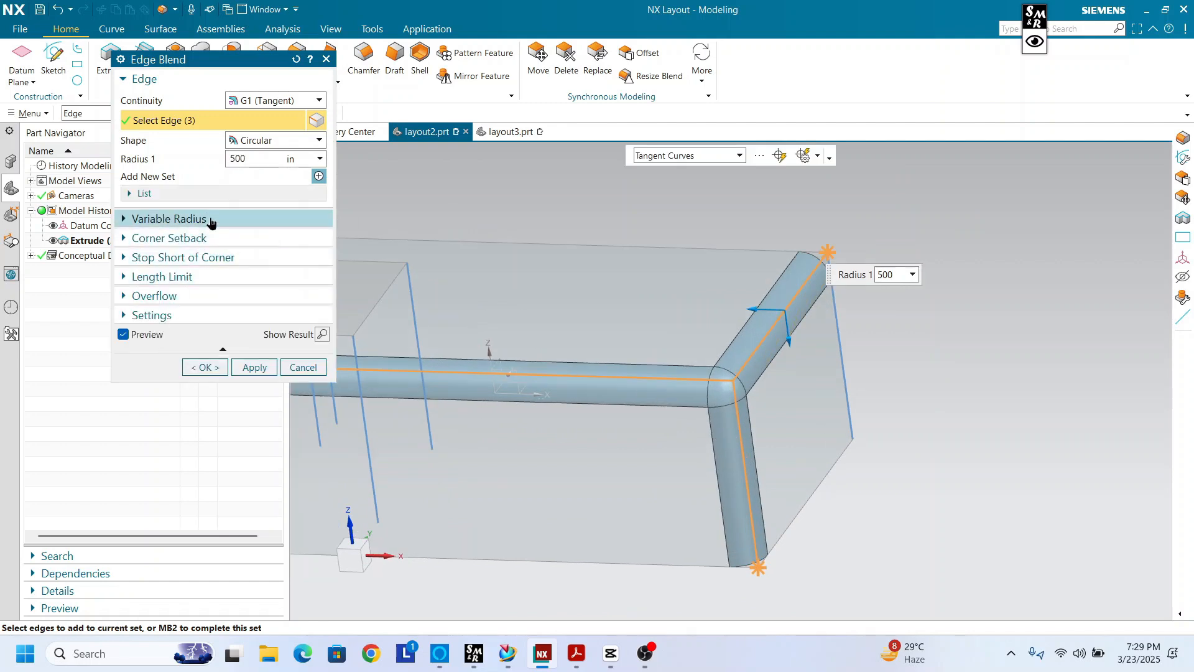
{"action": "left_click", "coordinate": [232, 238]}
{"action": "left_click", "coordinate": [178, 261]}
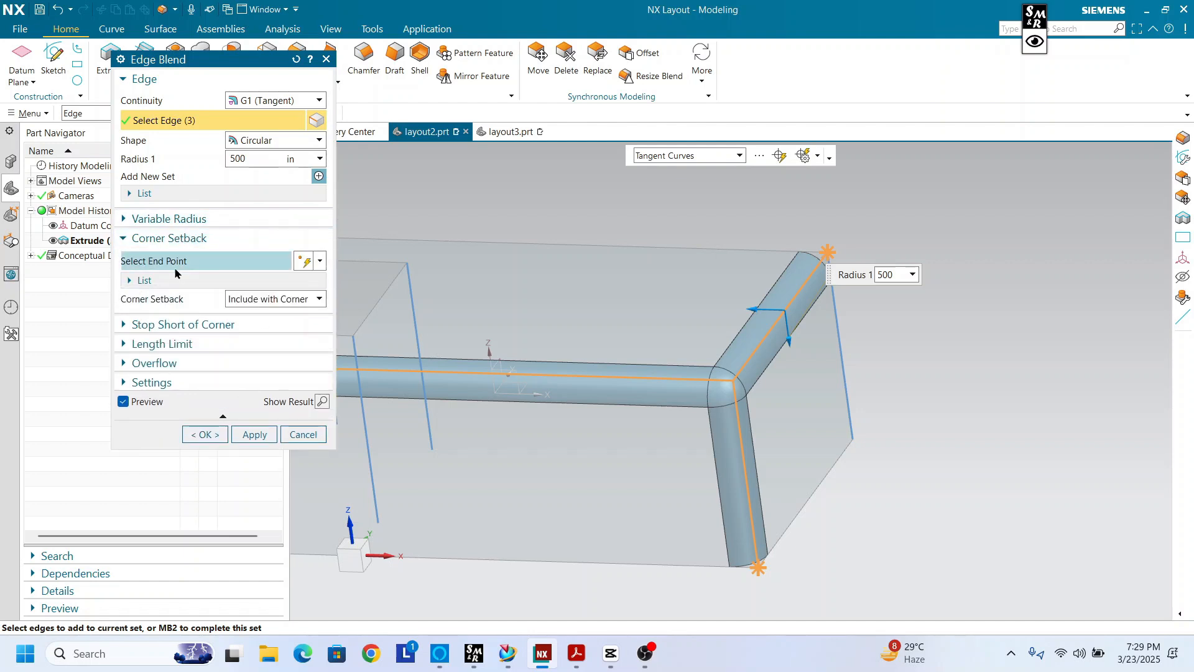
{"action": "left_click", "coordinate": [727, 381]}
{"action": "middle_click_drag", "start_coordinate": [650, 373], "coordinate": [604, 494]}
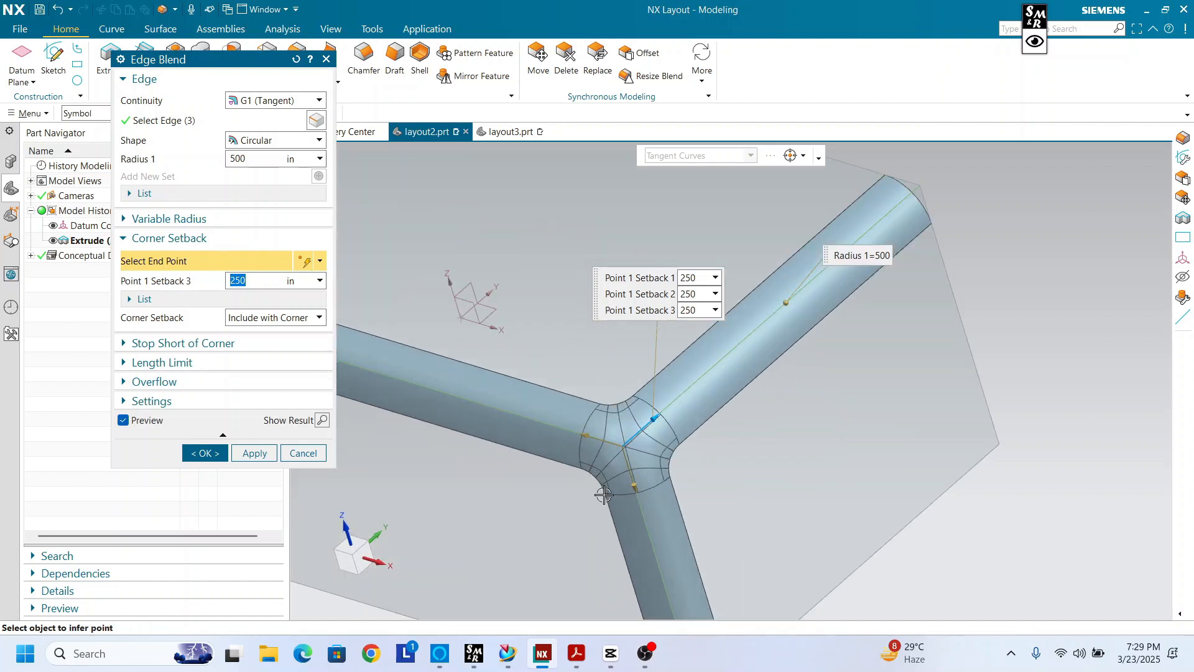
{"action": "scroll", "coordinate": [604, 495], "scroll_direction": "up", "scroll_amount": 2}
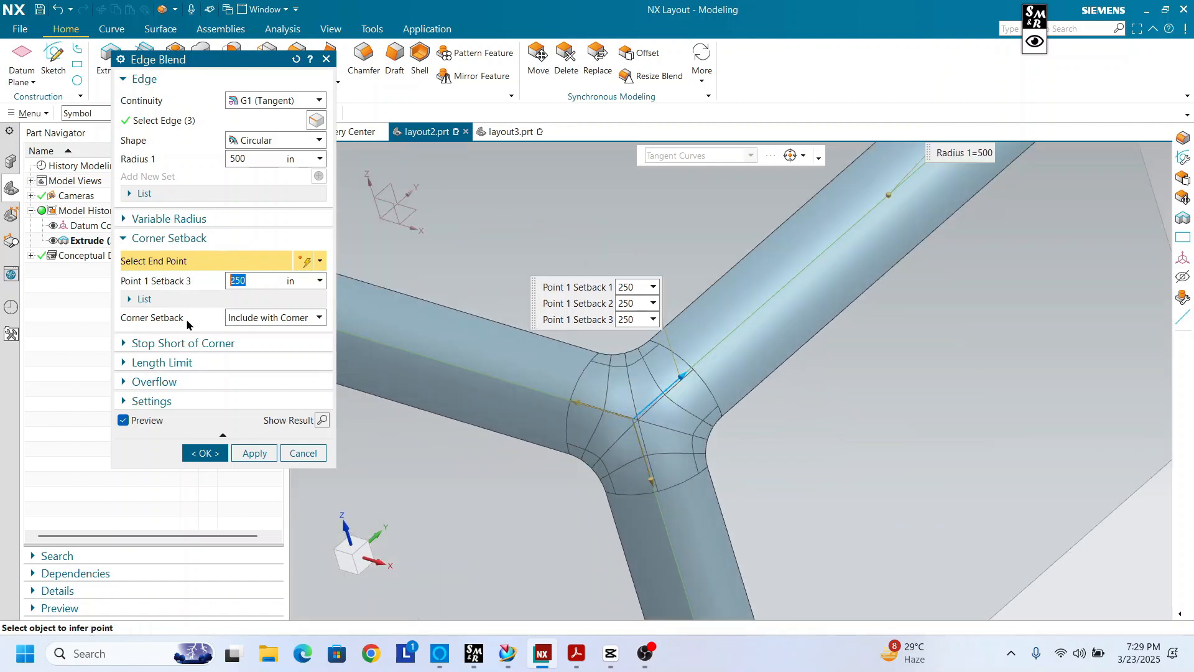
Step: Keep the setback type Include with Corner and resize the point's Setback 3 to 550, Setback 1 to 420 and Setback 2 to 200 in
{"action": "left_click", "coordinate": [256, 319]}
{"action": "left_click", "coordinate": [255, 334]}
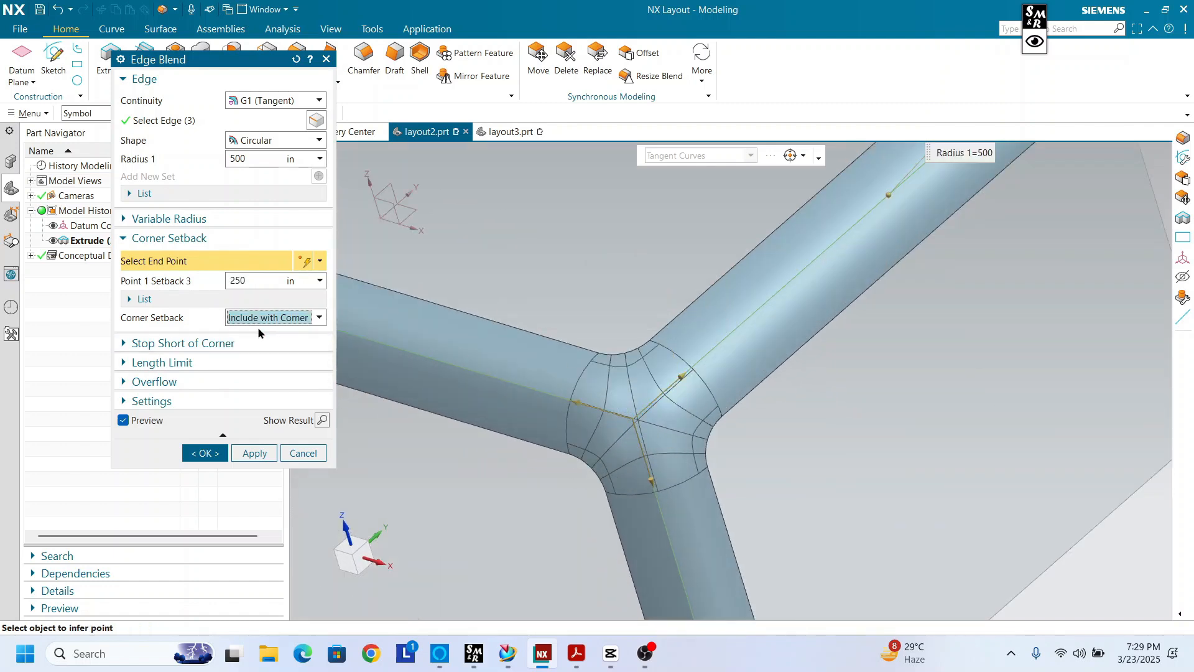
{"action": "left_click", "coordinate": [259, 320]}
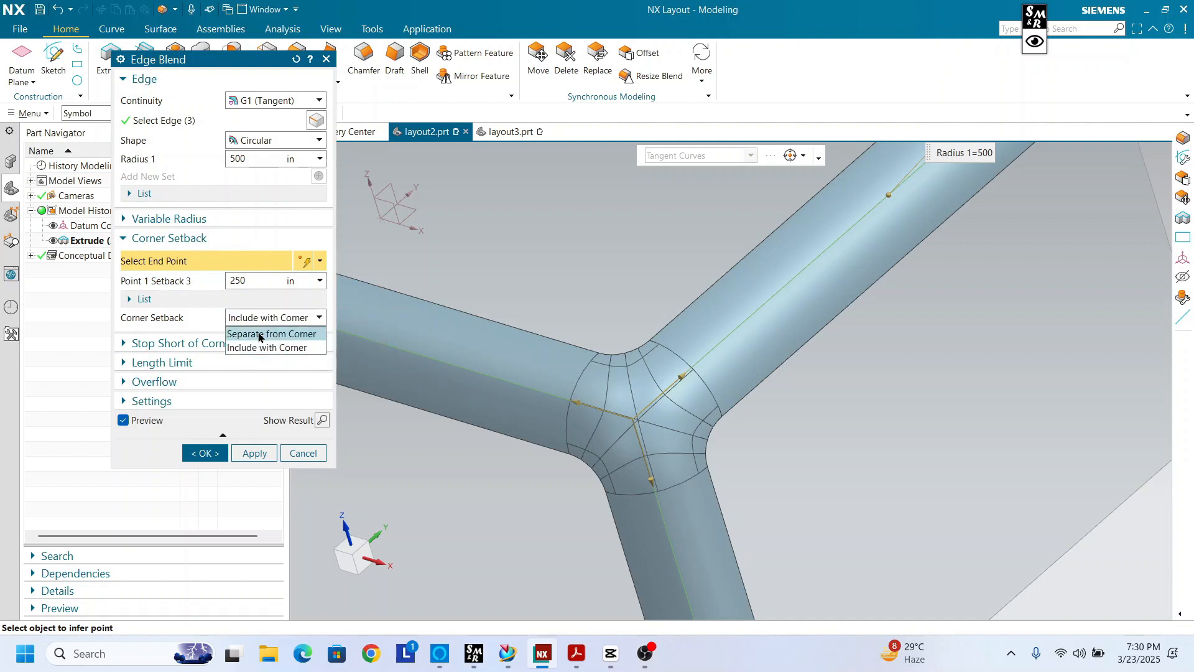
{"action": "left_click", "coordinate": [248, 347]}
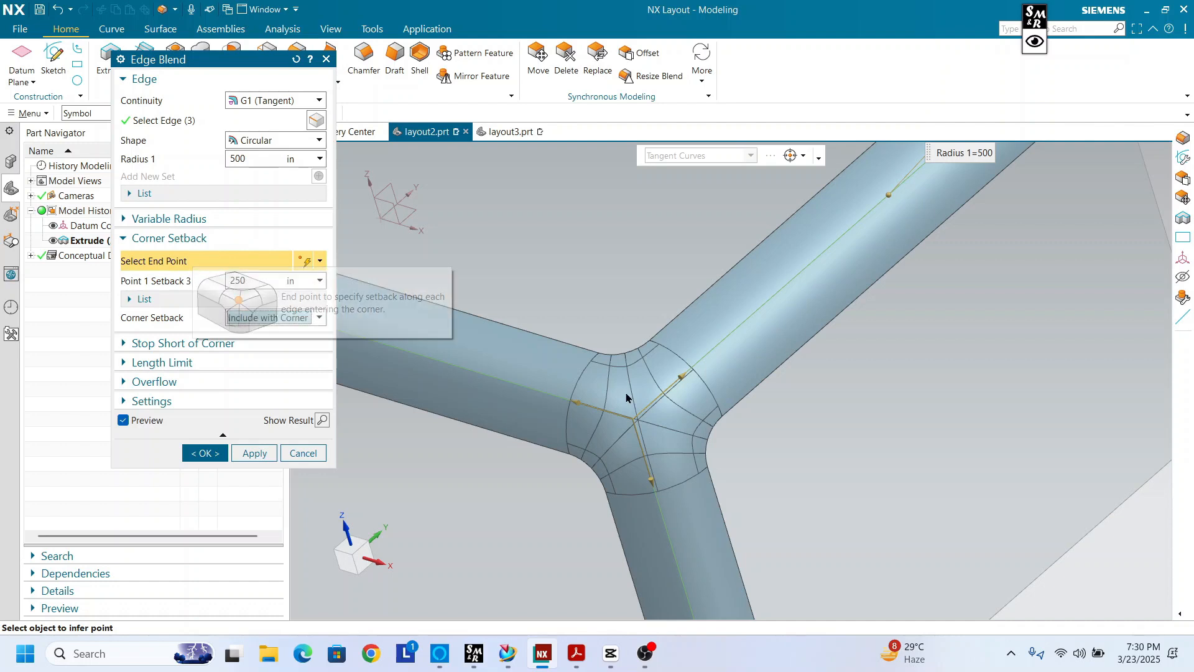
{"action": "left_click_drag", "start_coordinate": [681, 377], "coordinate": [742, 382]}
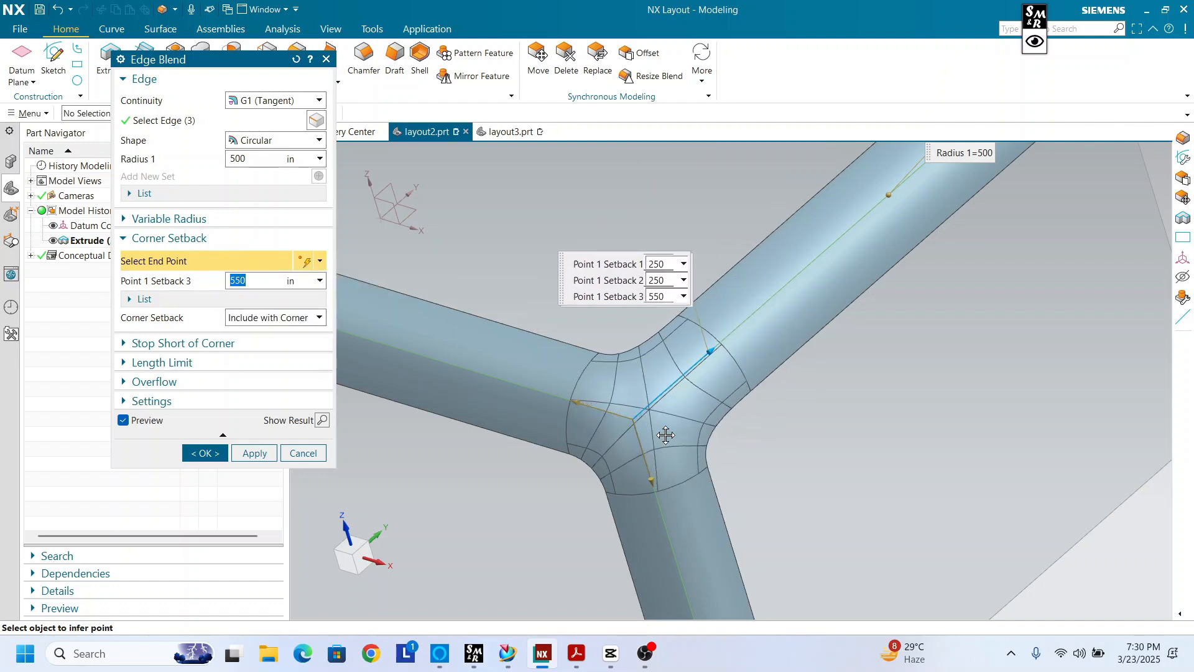
{"action": "middle_click_drag", "start_coordinate": [666, 435], "coordinate": [642, 448]}
{"action": "scroll", "coordinate": [642, 447], "scroll_direction": "down", "scroll_amount": 2}
{"action": "scroll", "coordinate": [873, 329], "scroll_direction": "up", "scroll_amount": 2}
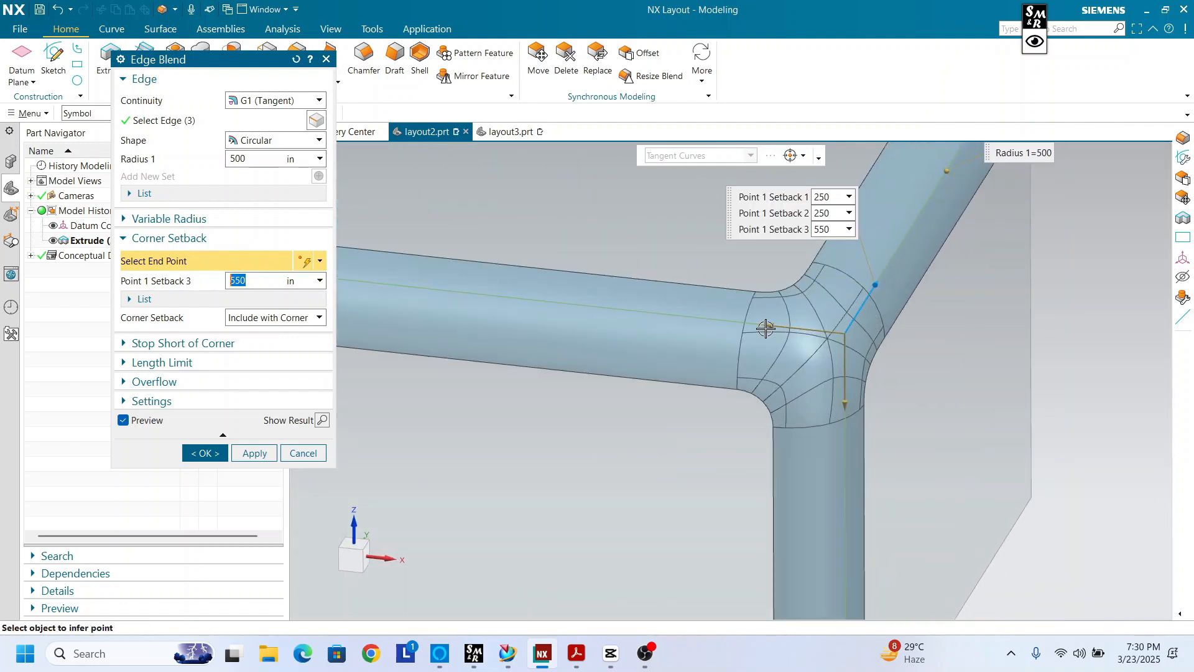
{"action": "left_click_drag", "start_coordinate": [765, 326], "coordinate": [793, 367]}
{"action": "mouse_move", "coordinate": [842, 400]}
{"action": "left_mouse_down"}
{"action": "mouse_move", "coordinate": [841, 481]}
{"action": "mouse_move", "coordinate": [843, 398]}
{"action": "left_mouse_up"}
{"action": "scroll", "coordinate": [837, 463], "scroll_direction": "down", "scroll_amount": 1}
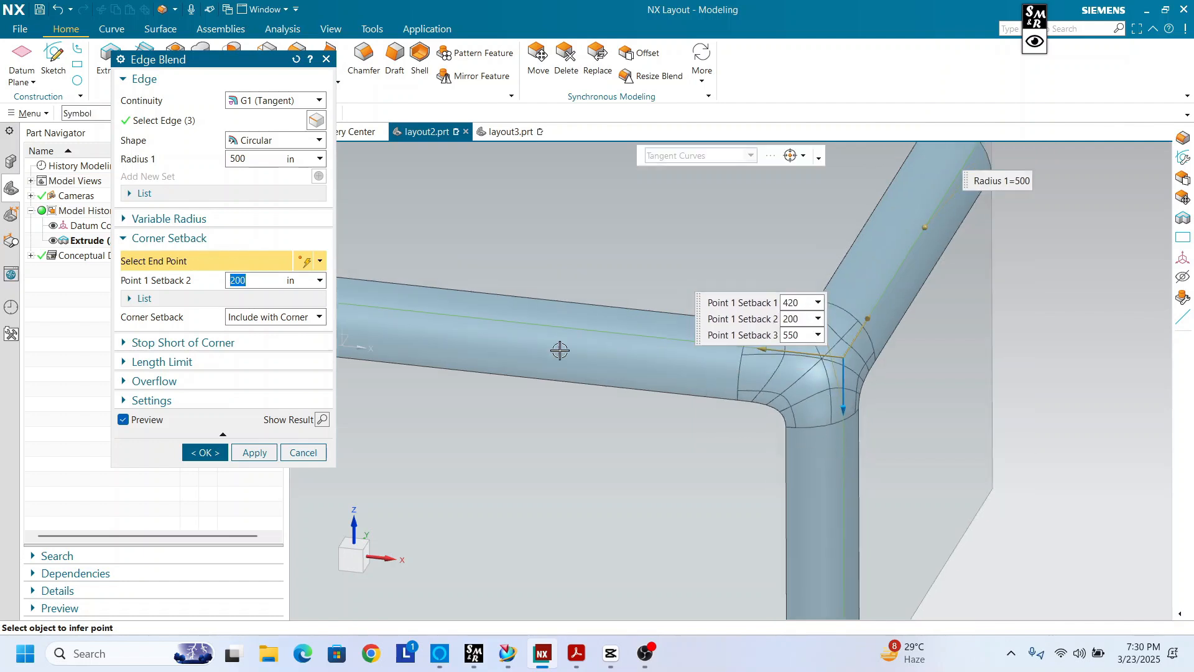
Step: Change the corner setback type to Separate from Corner and increase Point 1 Setback 2 along the vertical edge to 700 in
{"action": "left_click", "coordinate": [251, 318]}
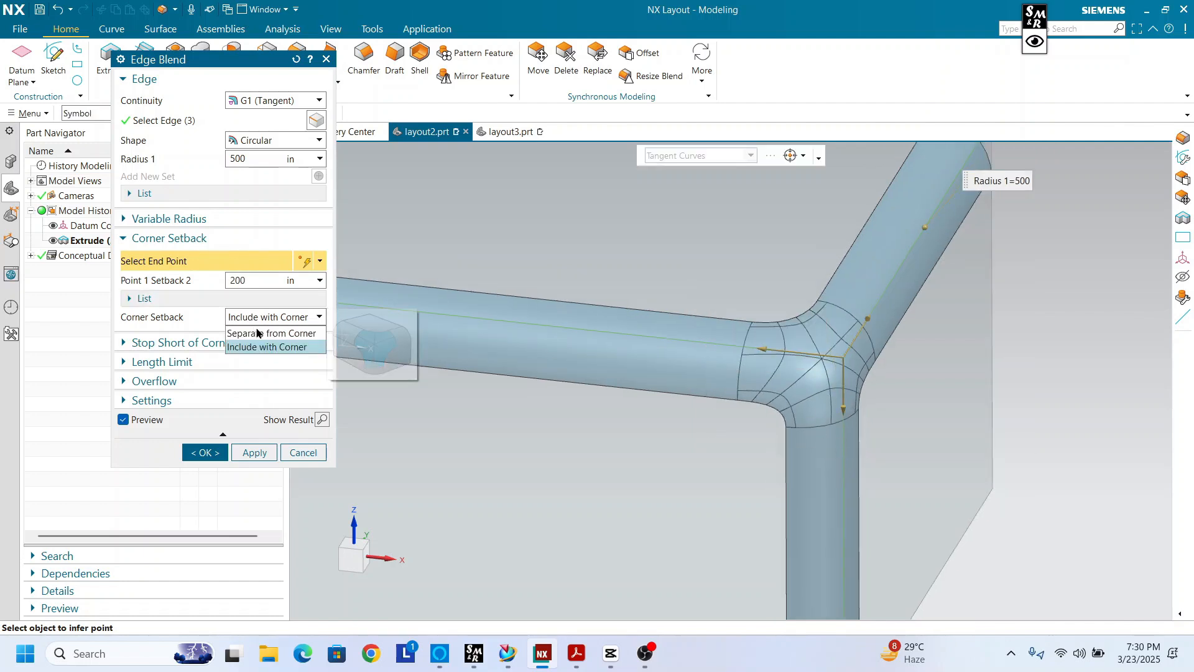
{"action": "left_click", "coordinate": [257, 333]}
{"action": "middle_click_drag", "start_coordinate": [791, 371], "coordinate": [608, 330]}
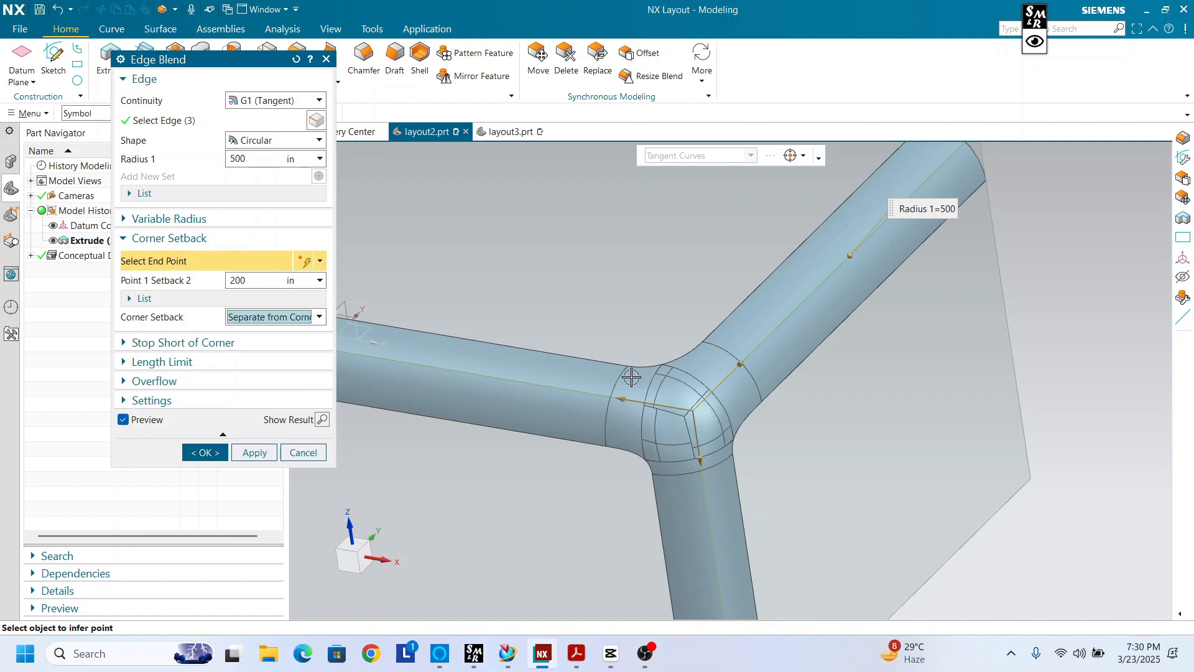
{"action": "left_click", "coordinate": [689, 414]}
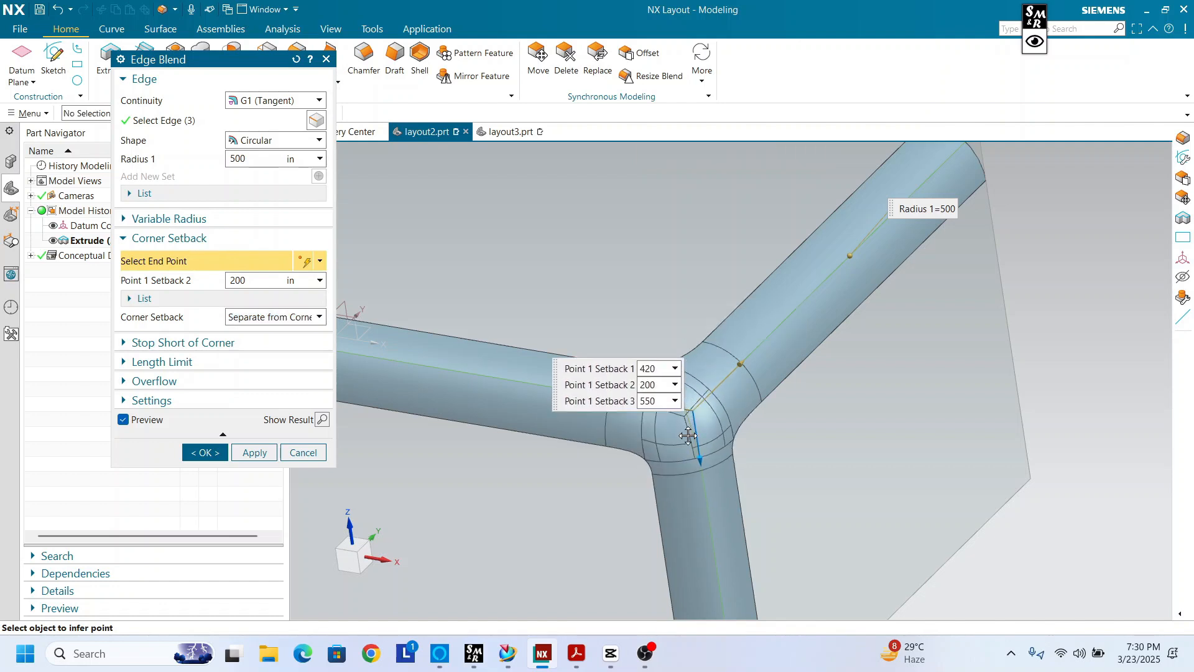
{"action": "left_click_drag", "start_coordinate": [689, 436], "coordinate": [707, 507]}
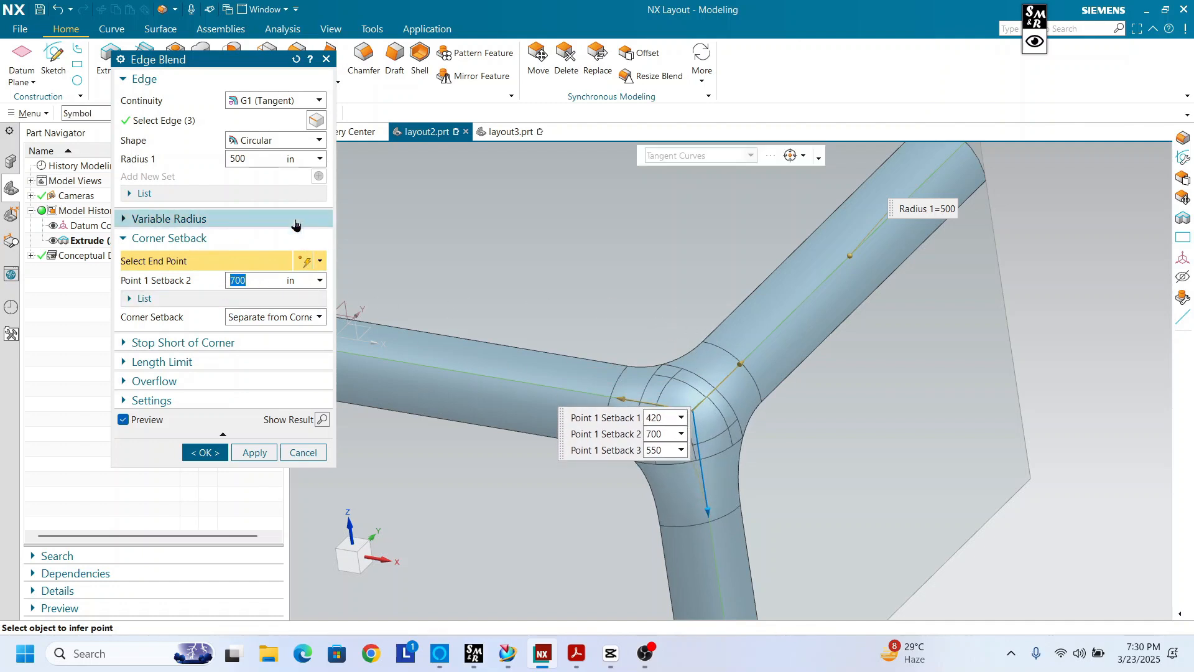
{"action": "left_click", "coordinate": [193, 346]}
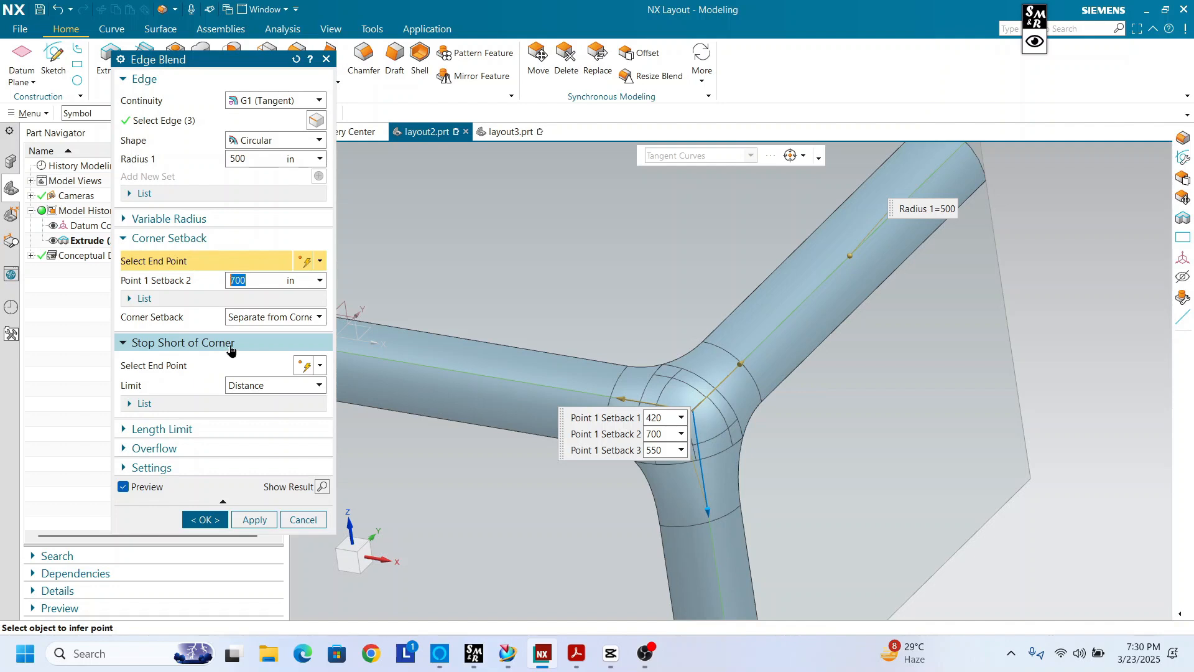
{"action": "left_click", "coordinate": [189, 346]}
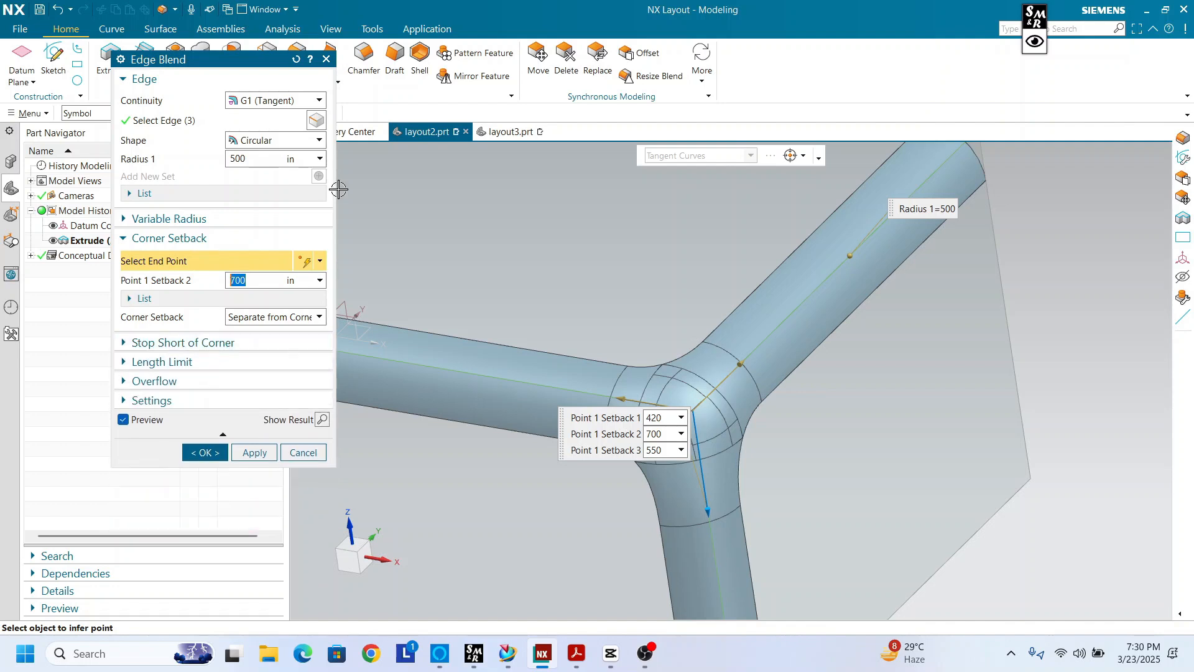
Step: Reset the blend settings and blend the block's single long upper side edge with Radius 1 = 800 in
{"action": "left_click", "coordinate": [295, 60]}
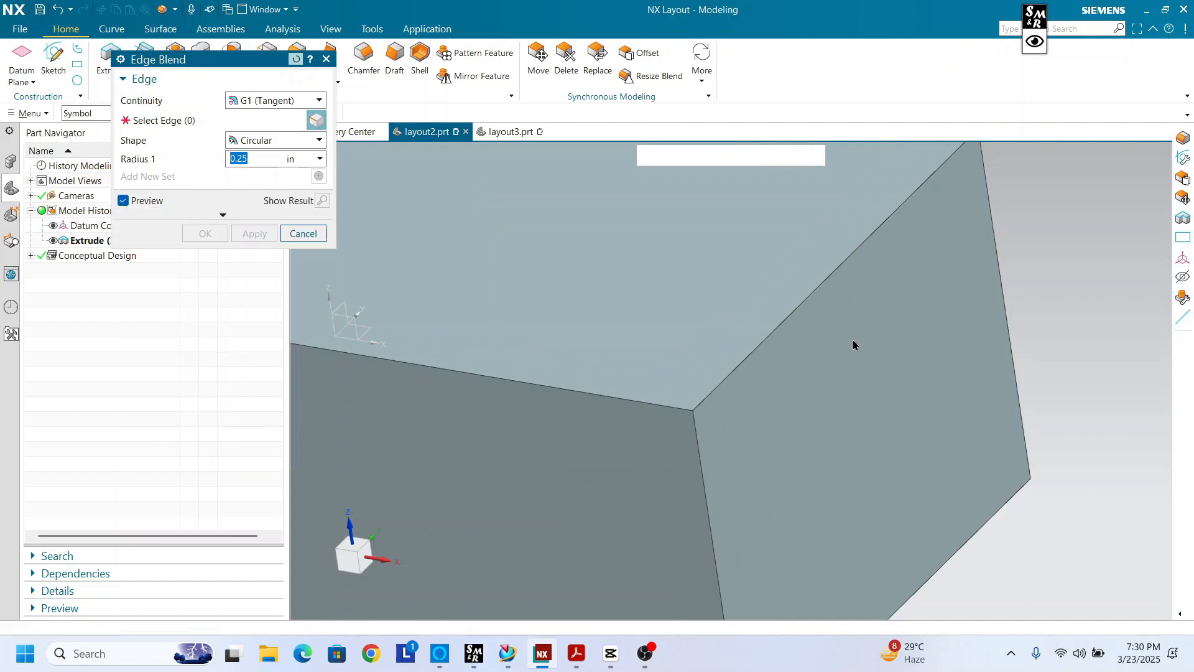
{"action": "scroll", "coordinate": [853, 341], "scroll_direction": "down", "scroll_amount": 5}
{"action": "middle_click_drag", "start_coordinate": [797, 372], "coordinate": [703, 336]}
{"action": "scroll", "coordinate": [759, 362], "scroll_direction": "up", "scroll_amount": 2}
{"action": "scroll", "coordinate": [760, 373], "scroll_direction": "down", "scroll_amount": 2}
{"action": "scroll", "coordinate": [760, 379], "scroll_direction": "up", "scroll_amount": 3}
{"action": "scroll", "coordinate": [761, 379], "scroll_direction": "down", "scroll_amount": 1}
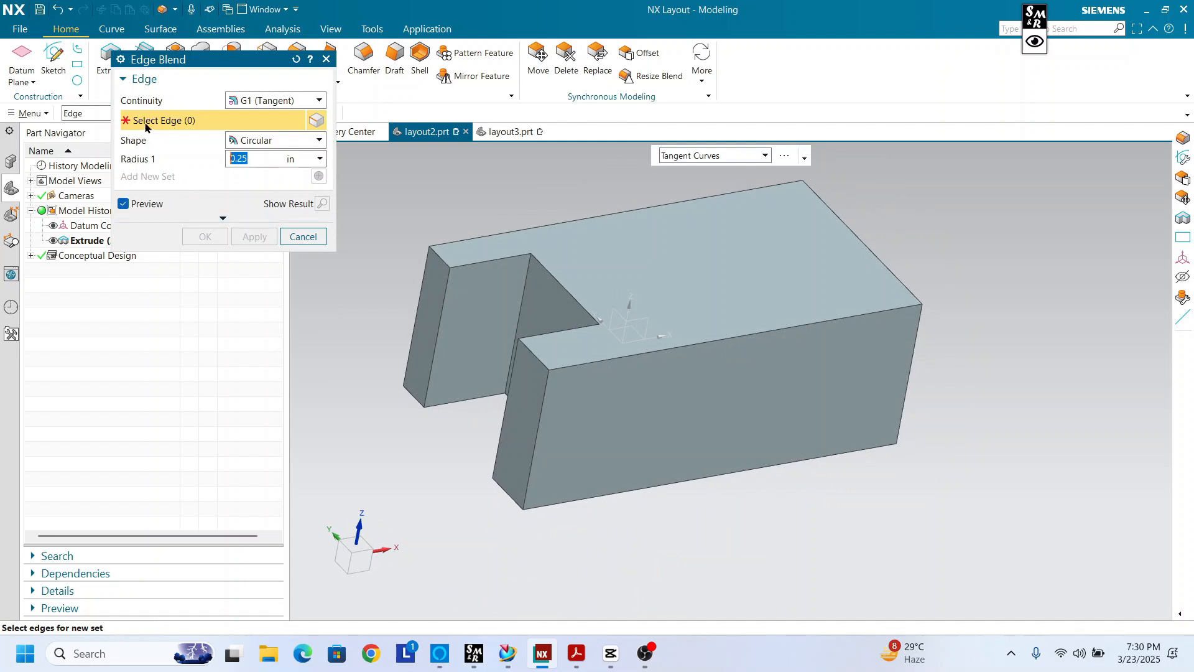
{"action": "left_click", "coordinate": [803, 324]}
{"action": "middle_click_drag", "start_coordinate": [461, 485], "coordinate": [731, 380]}
{"action": "mouse_move", "coordinate": [731, 380]}
{"action": "left_mouse_down"}
{"action": "mouse_move", "coordinate": [725, 413]}
{"action": "mouse_move", "coordinate": [725, 398]}
{"action": "left_mouse_up"}
{"action": "scroll", "coordinate": [669, 393], "scroll_direction": "up", "scroll_amount": 2}
{"action": "middle_click_drag", "start_coordinate": [683, 416], "coordinate": [473, 324]}
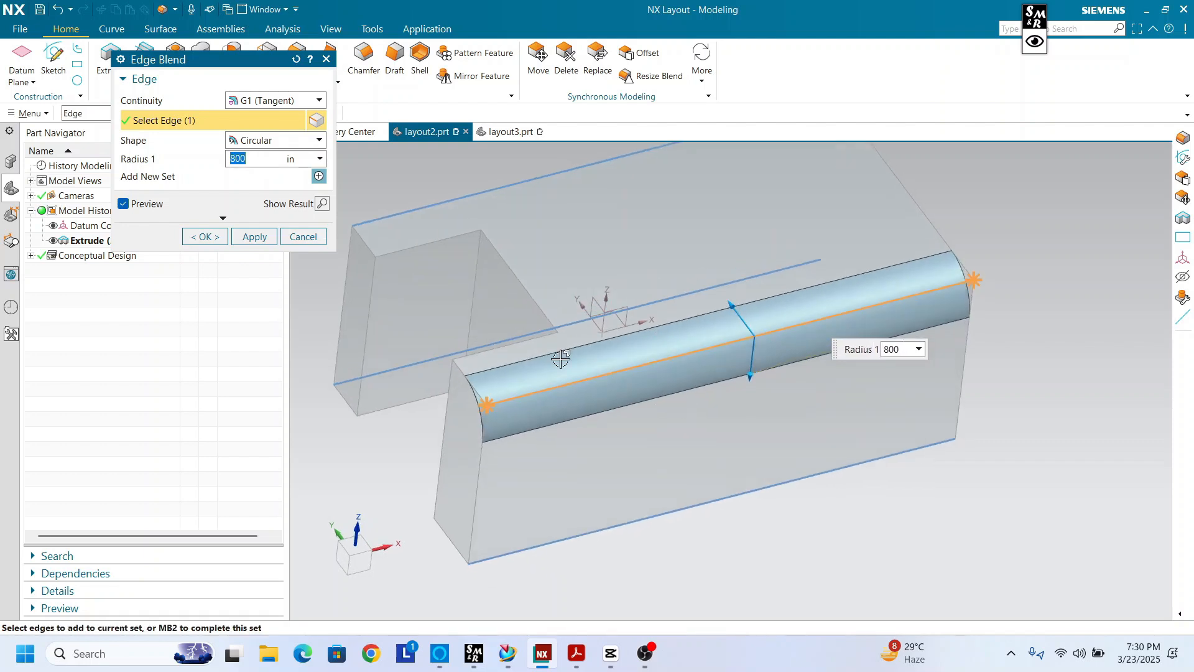
Step: Stop the blend short of the corner at the notched end with an arc length of 3950 in and apply it
{"action": "left_click", "coordinate": [214, 219]}
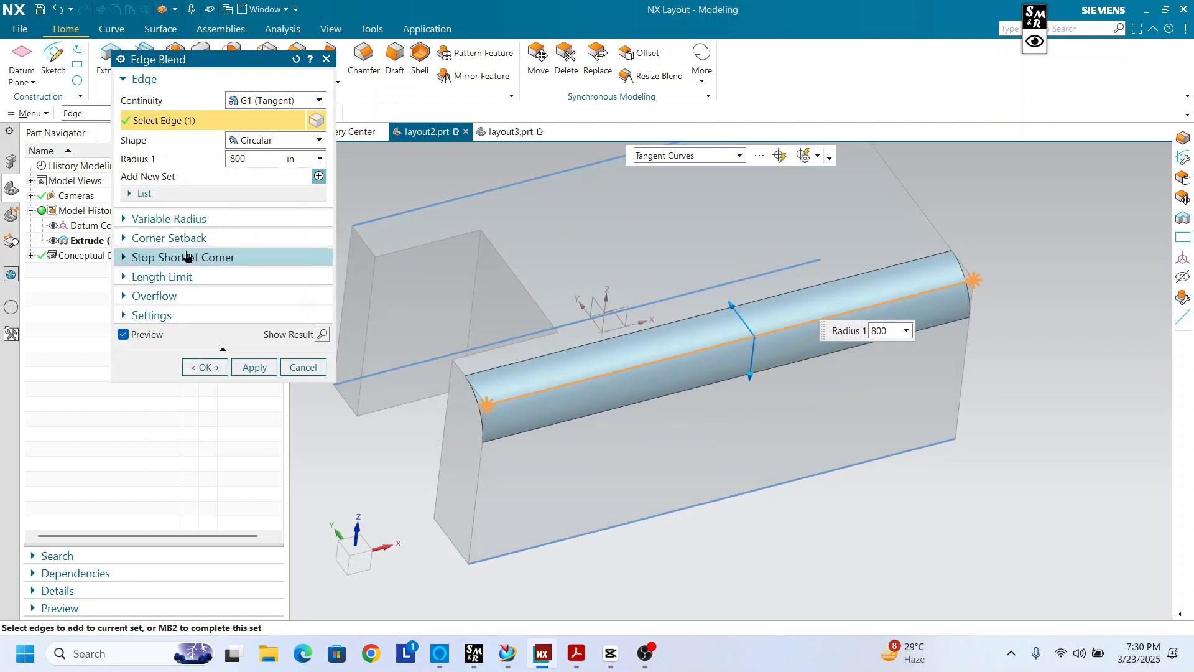
{"action": "left_click", "coordinate": [252, 260]}
{"action": "left_click", "coordinate": [179, 281]}
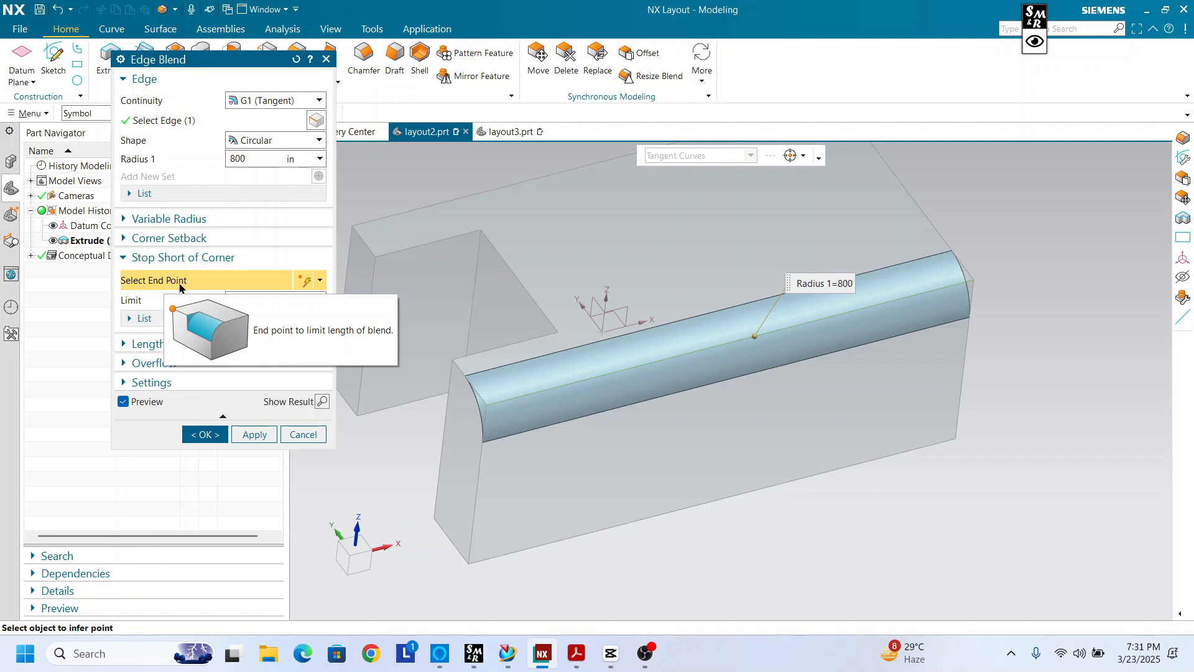
{"action": "left_click", "coordinate": [488, 402]}
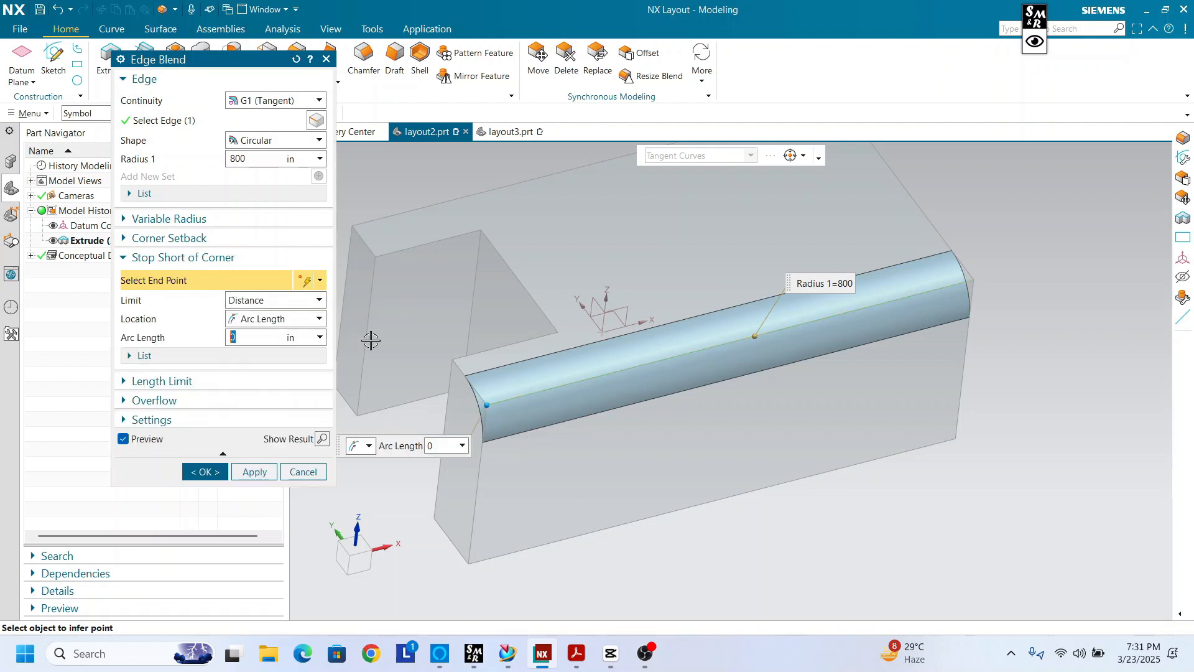
{"action": "left_click_drag", "start_coordinate": [489, 402], "coordinate": [736, 356]}
{"action": "middle_click_drag", "start_coordinate": [735, 356], "coordinate": [671, 389]}
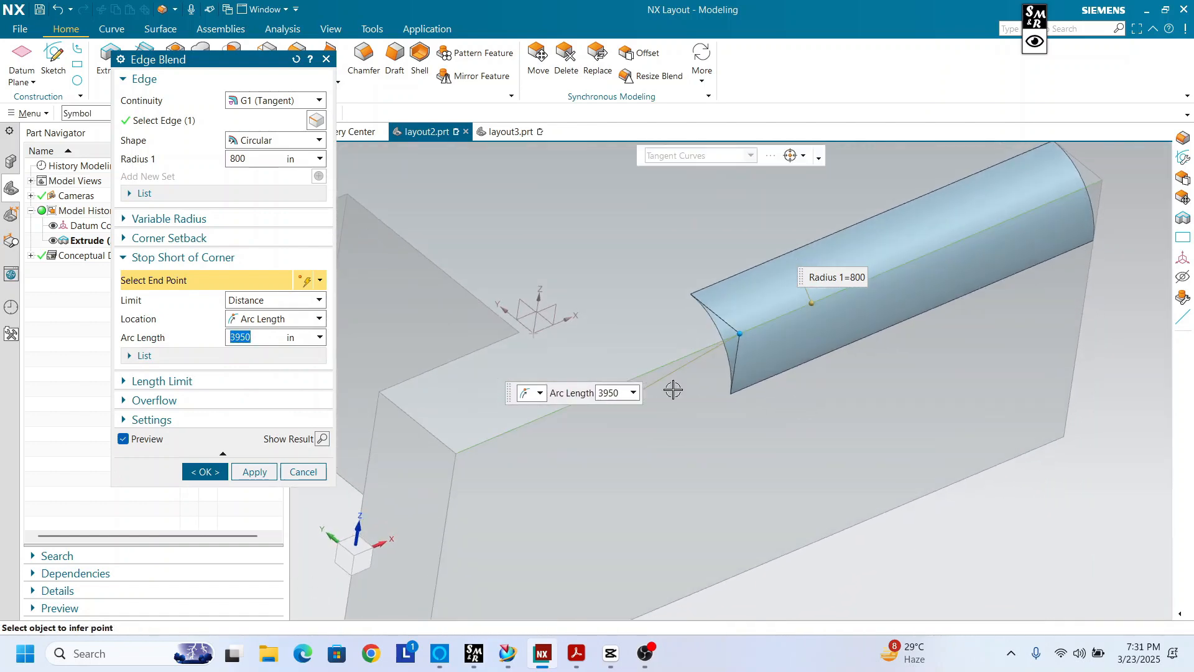
{"action": "left_click", "coordinate": [252, 470]}
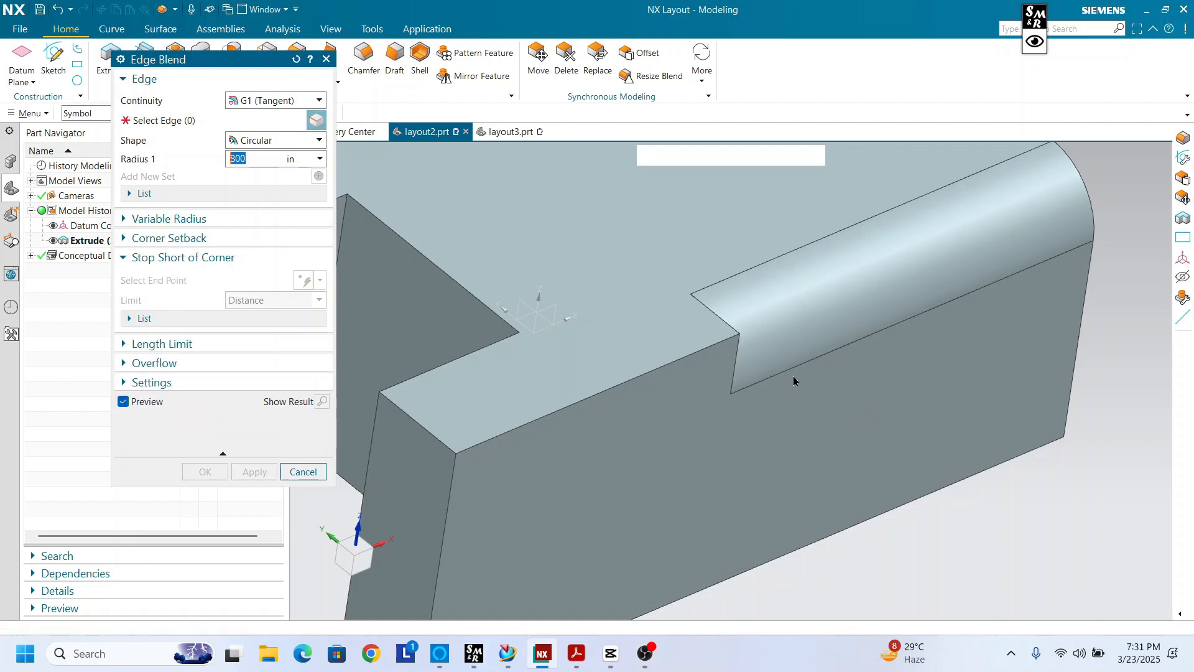
Step: Inspect the shortened blend, close the command, then open the blend for editing and cancel out of it
{"action": "middle_click_drag", "start_coordinate": [792, 378], "coordinate": [862, 311]}
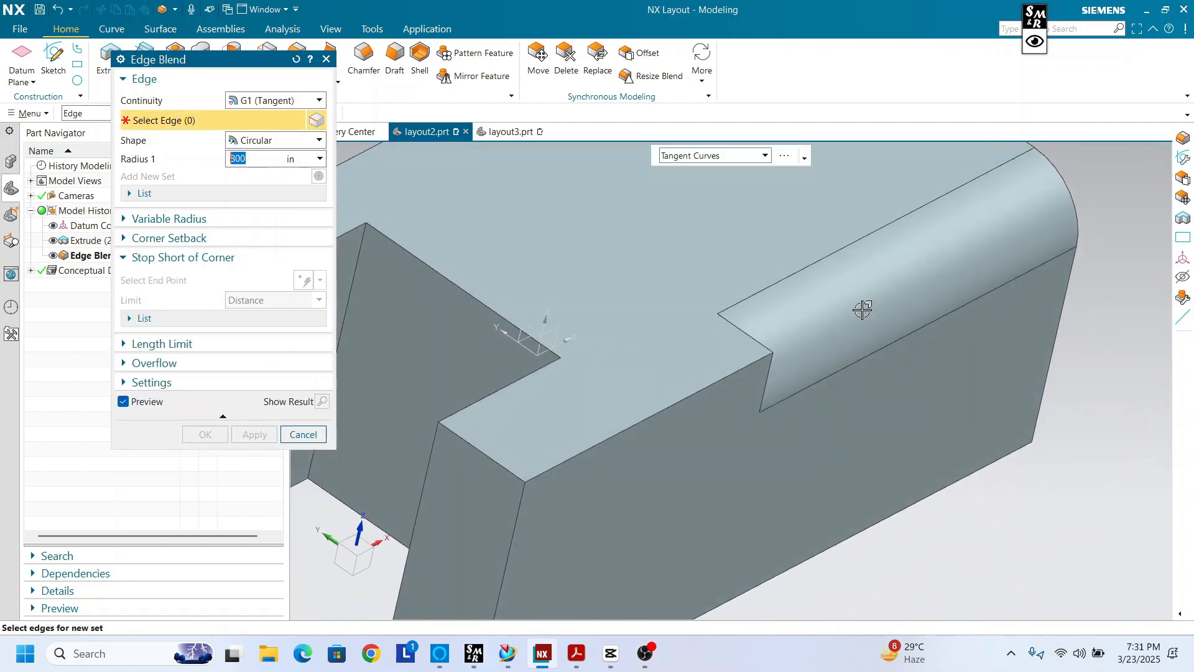
{"action": "scroll", "coordinate": [778, 339], "scroll_direction": "up", "scroll_amount": 3}
{"action": "middle_click_drag", "start_coordinate": [830, 371], "coordinate": [809, 346]}
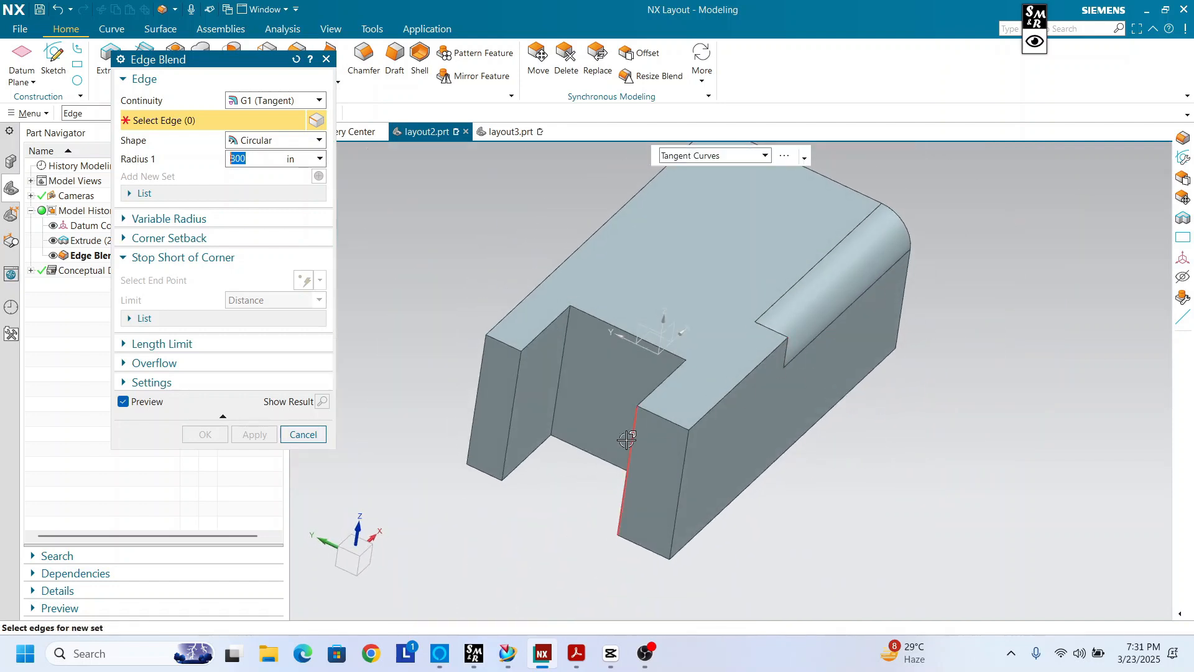
{"action": "left_click", "coordinate": [298, 430]}
{"action": "double_click", "coordinate": [849, 261]}
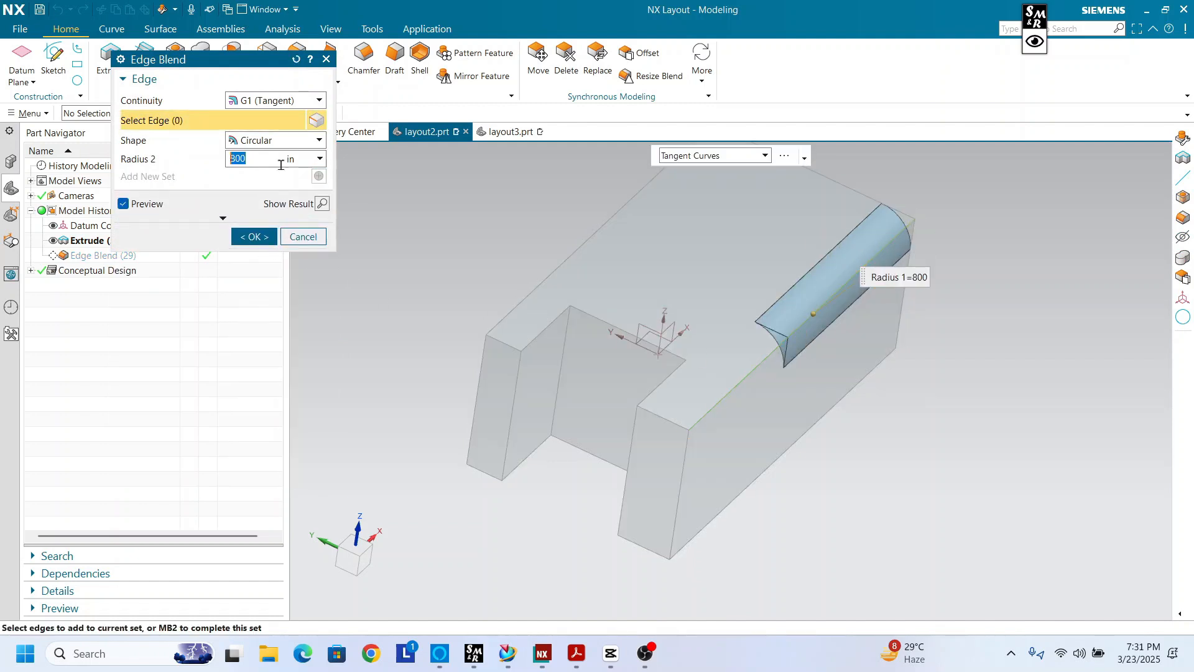
{"action": "left_click", "coordinate": [303, 237]}
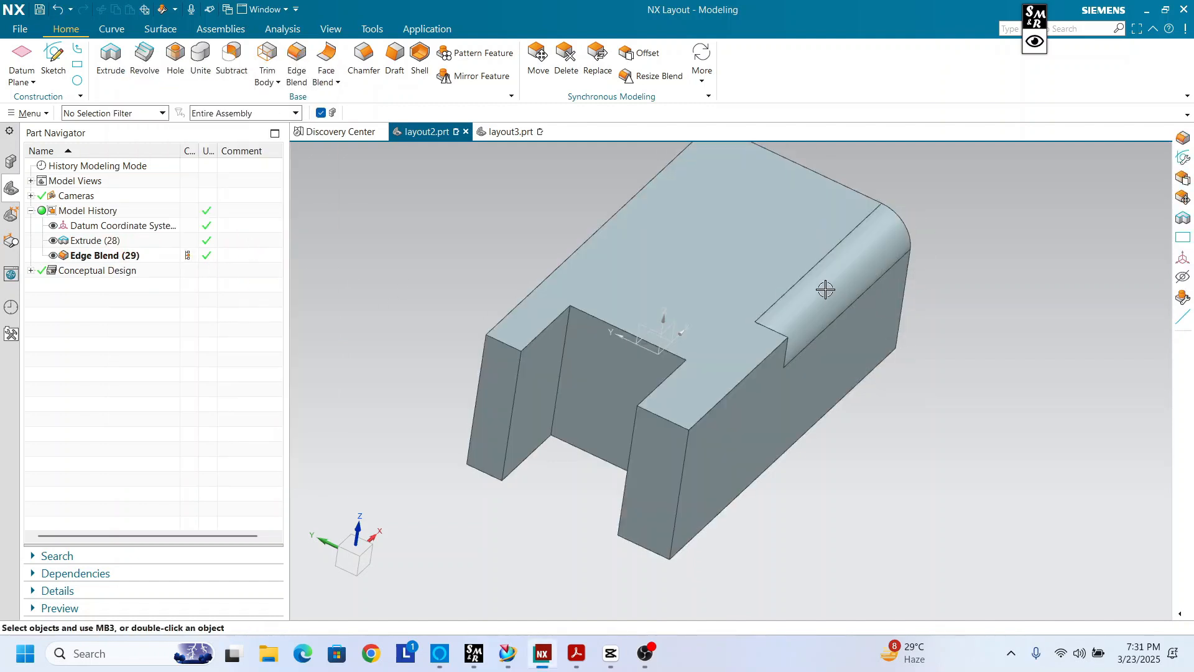
Step: Delete the existing edge blend and start a new 800 in radius blend on the block's long upper side edge
{"action": "right_click", "coordinate": [826, 288]}
{"action": "left_click", "coordinate": [876, 273]}
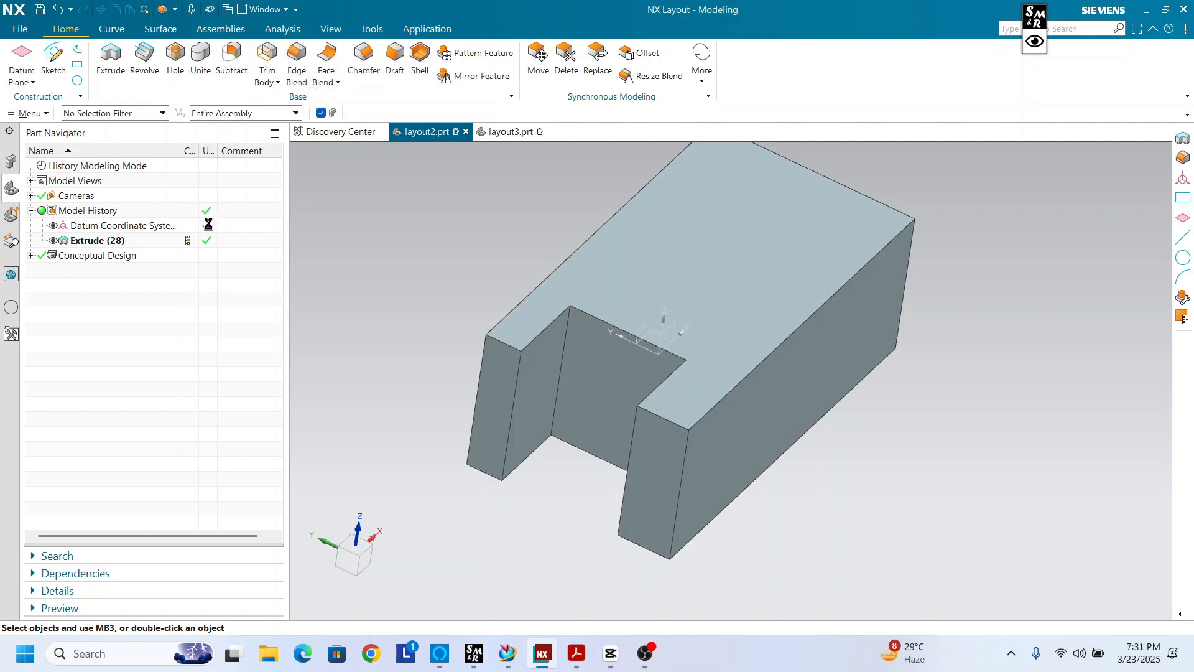
{"action": "left_click", "coordinate": [801, 326]}
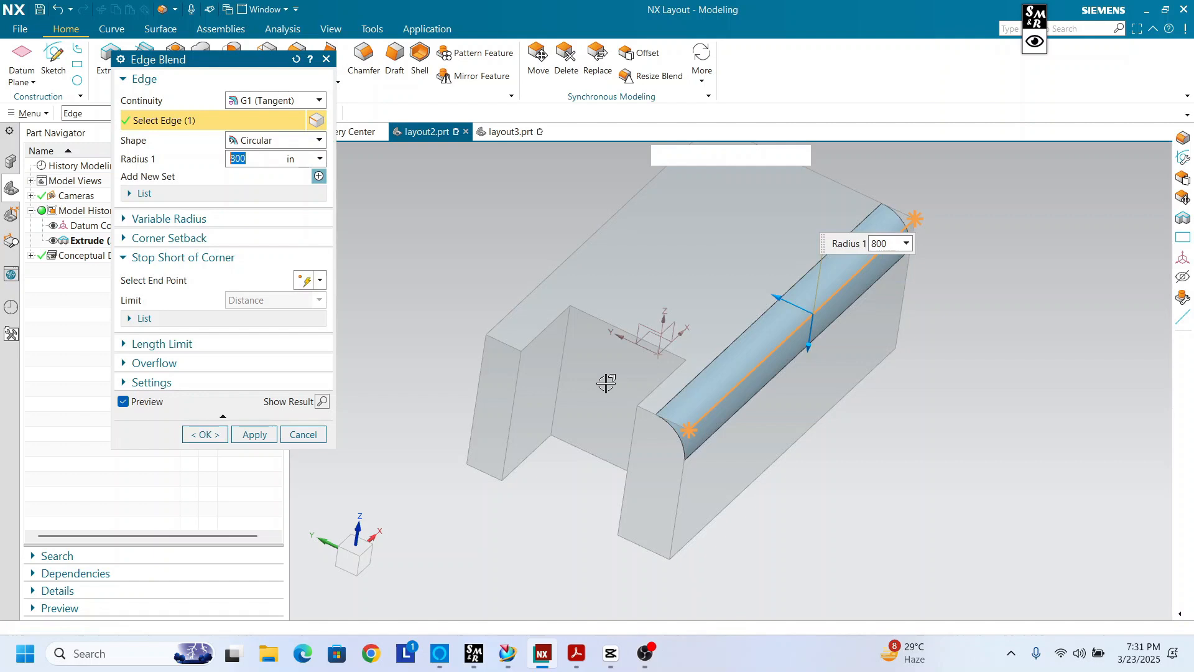
Step: Stop the blend short of the corner at the notched end with an arc length of 4500 in and enable its length limit
{"action": "left_click", "coordinate": [163, 280]}
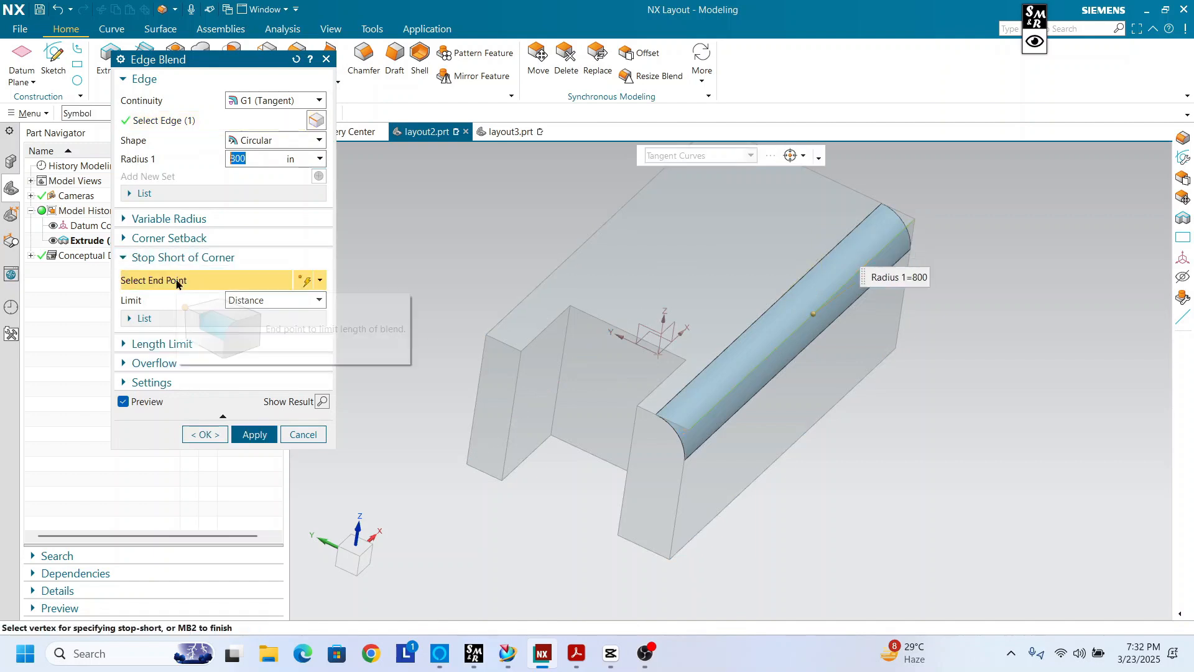
{"action": "left_click", "coordinate": [689, 432]}
{"action": "left_click_drag", "start_coordinate": [691, 428], "coordinate": [804, 360]}
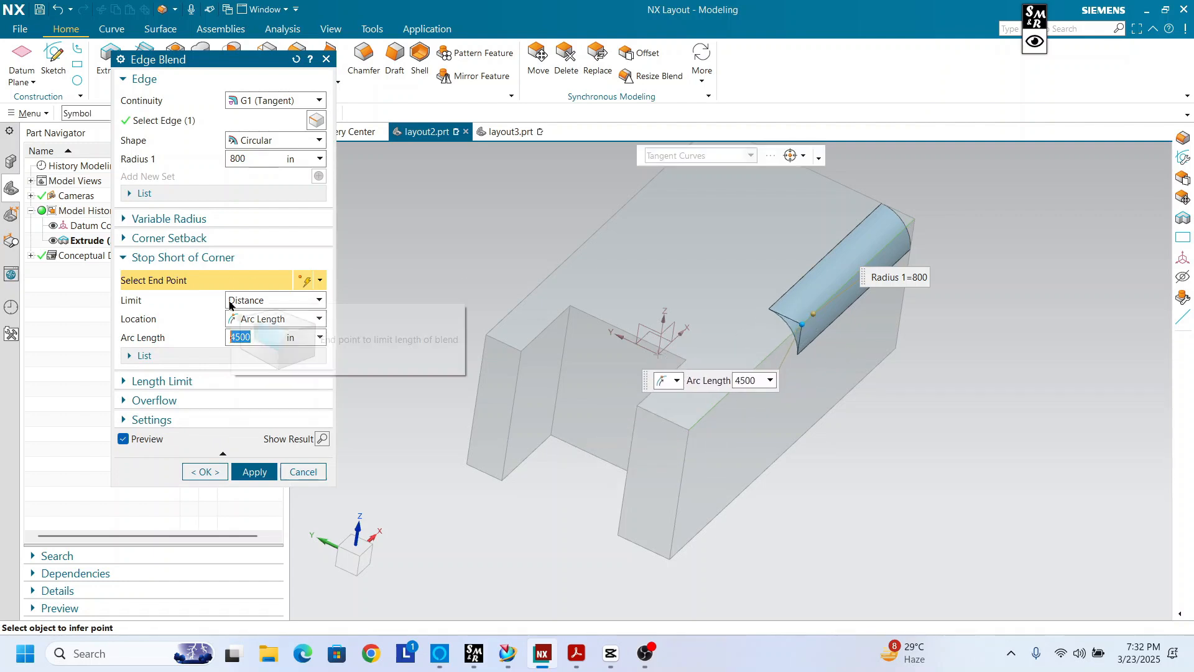
{"action": "left_click", "coordinate": [199, 382]}
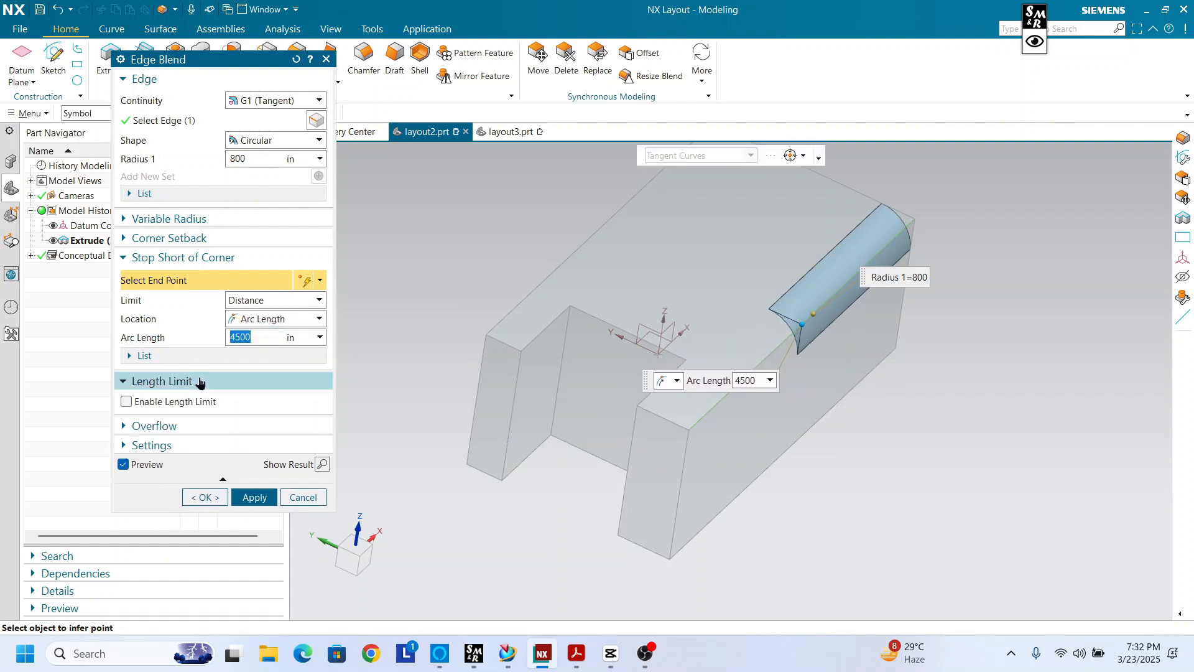
{"action": "left_click", "coordinate": [175, 402]}
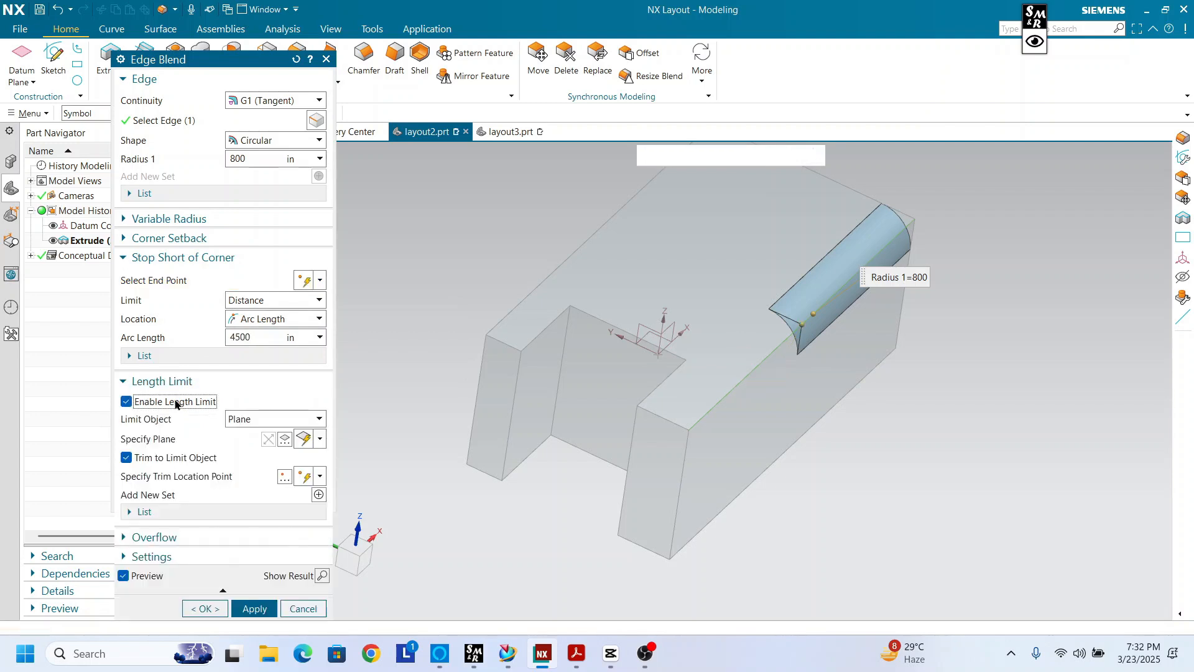
{"action": "left_click", "coordinate": [593, 234]}
{"action": "middle_click_drag", "start_coordinate": [672, 377], "coordinate": [684, 367]}
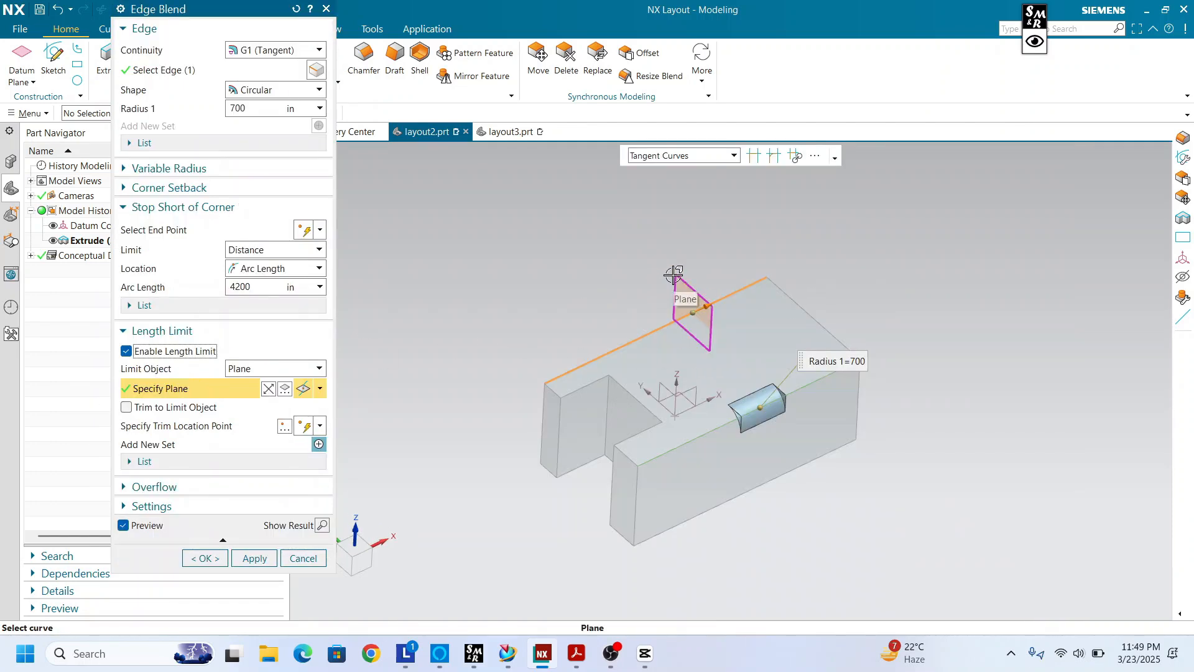
{"action": "left_click", "coordinate": [1079, 656]}
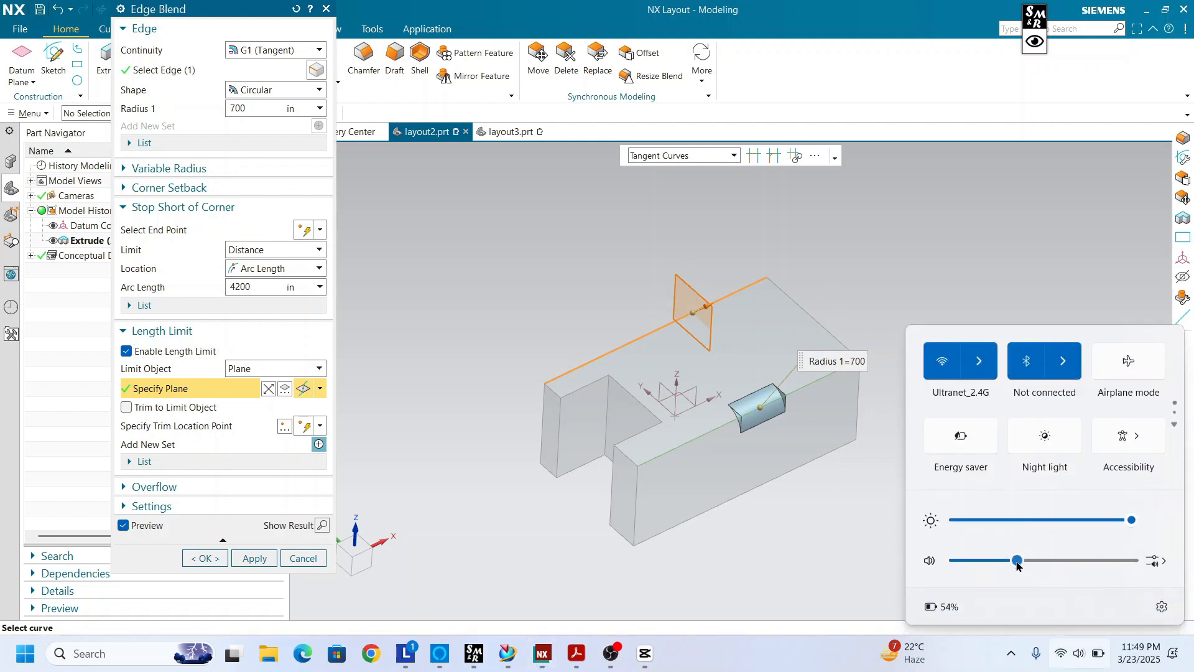
{"action": "left_click_drag", "start_coordinate": [1017, 562], "coordinate": [1139, 562]}
{"action": "left_click", "coordinate": [1063, 218]}
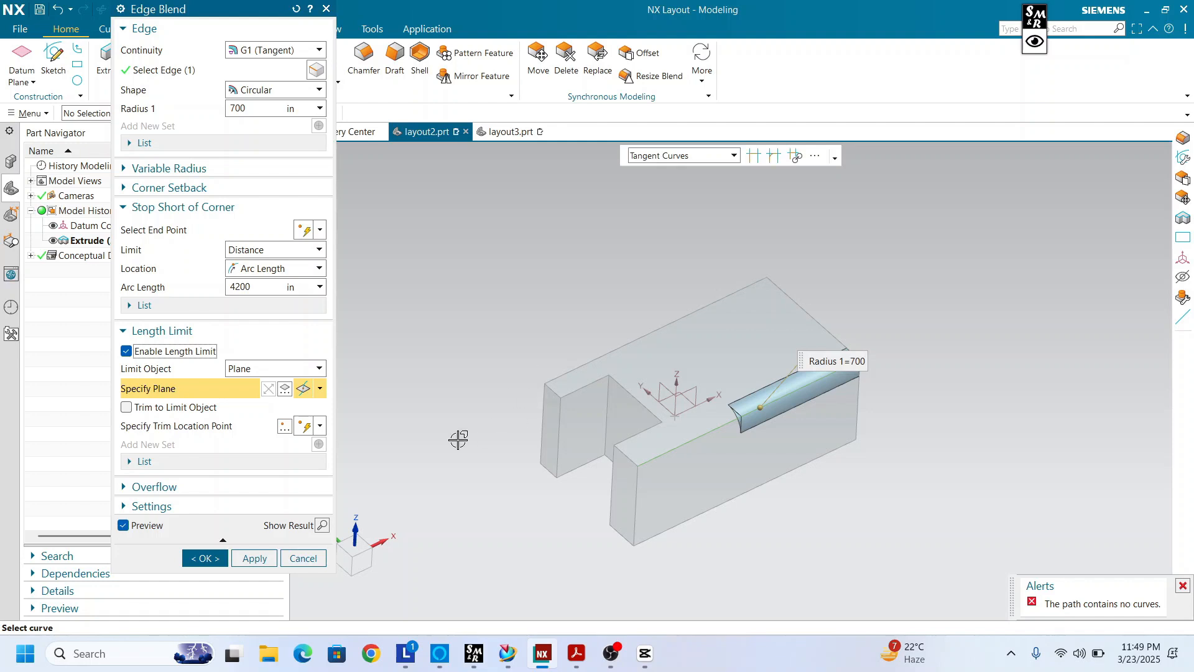
Step: Place a length limit plane on the opposite long upper edge at an arc length of 4500 in, then reset the blend settings
{"action": "left_click", "coordinate": [667, 327]}
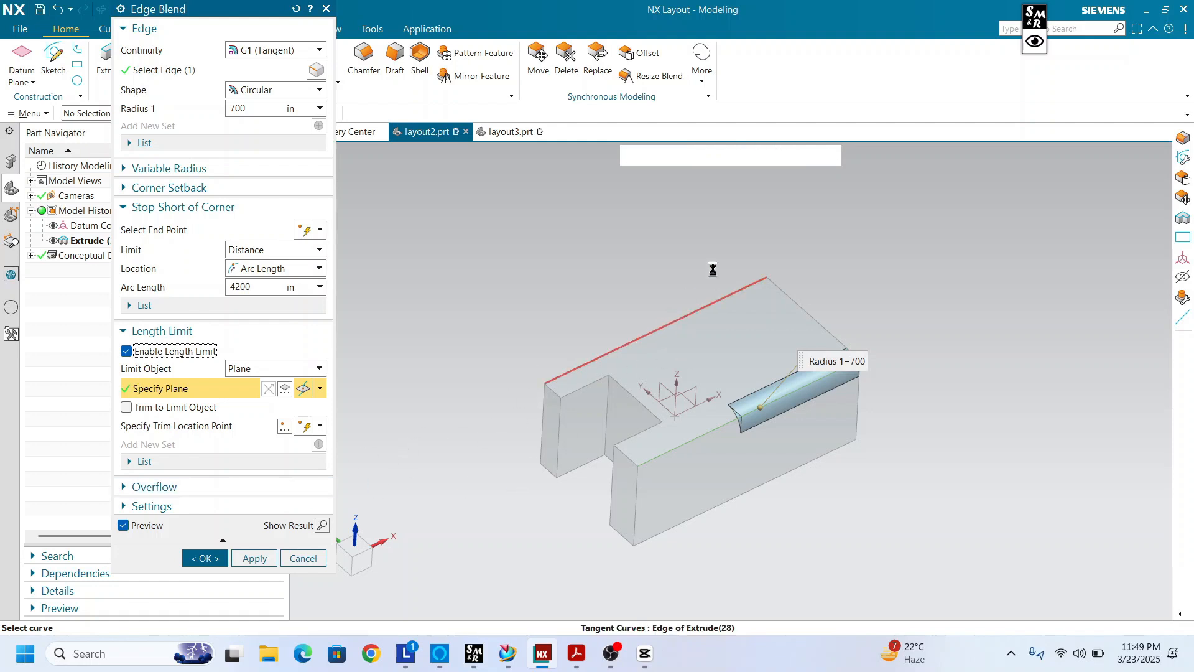
{"action": "left_click_drag", "start_coordinate": [670, 330], "coordinate": [646, 344]}
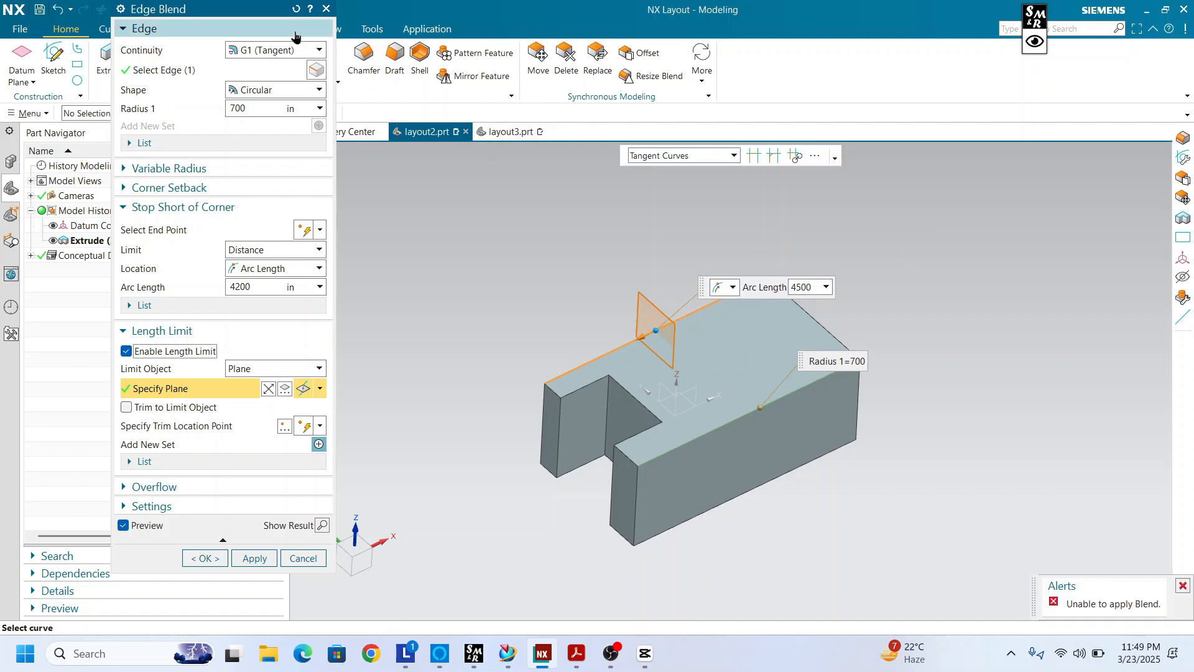
{"action": "left_click", "coordinate": [297, 8]}
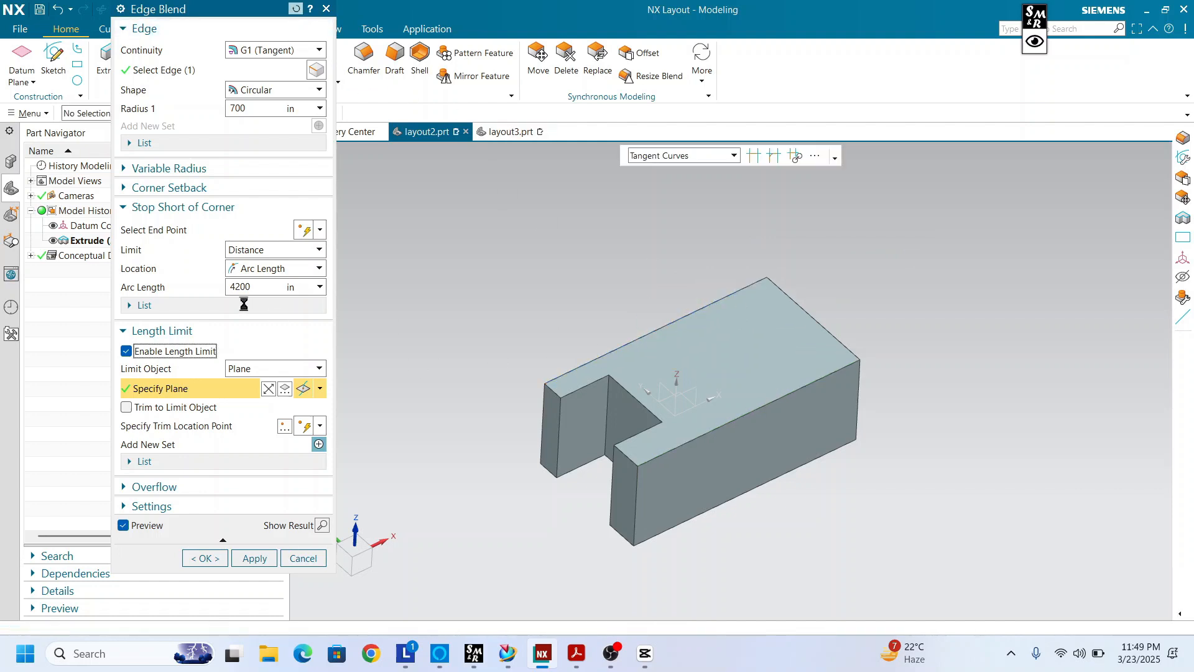
Step: Select the block's long upper side edge for the blend and set Radius 1 to 800 in
{"action": "left_click", "coordinate": [795, 391]}
{"action": "type", "text": "800"}
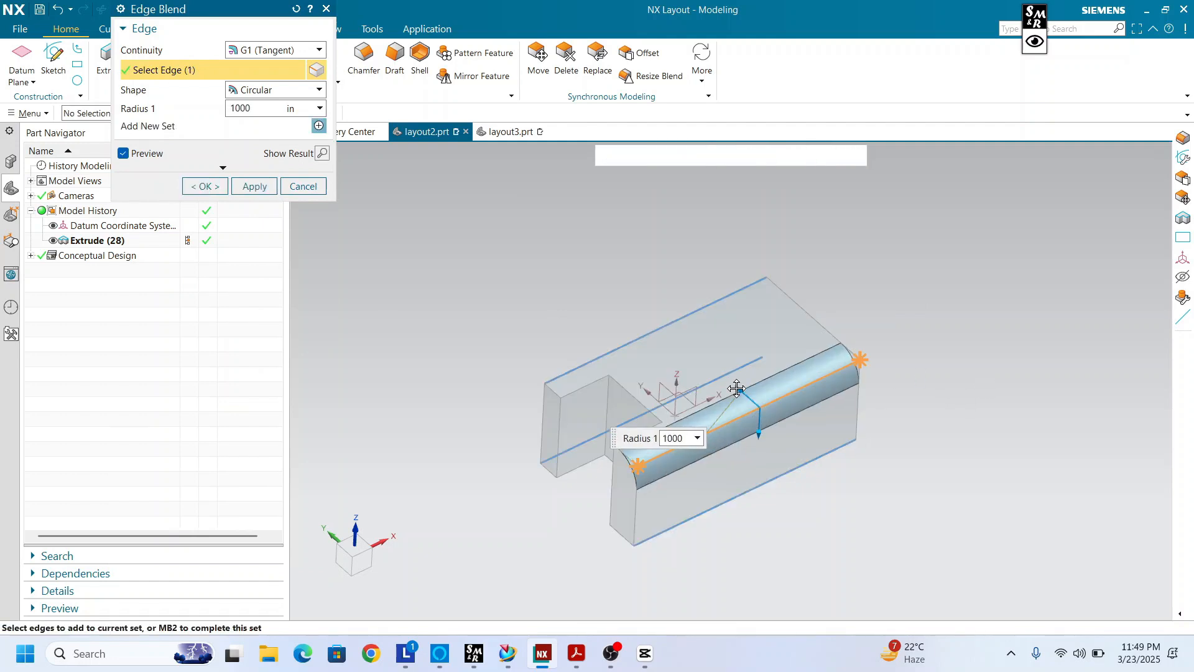
{"action": "key", "text": "Return"}
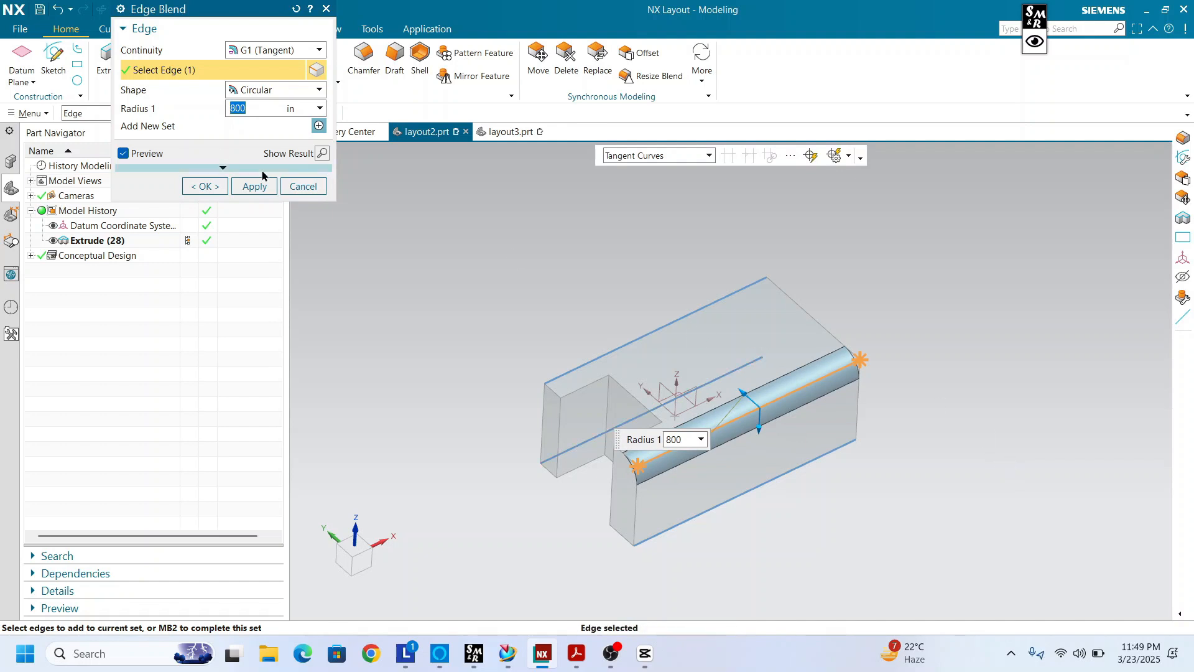
Step: Enable the blend's length limit and place the limit plane on the opposite long upper edge at an arc length of 3300 in
{"action": "left_click", "coordinate": [222, 168]}
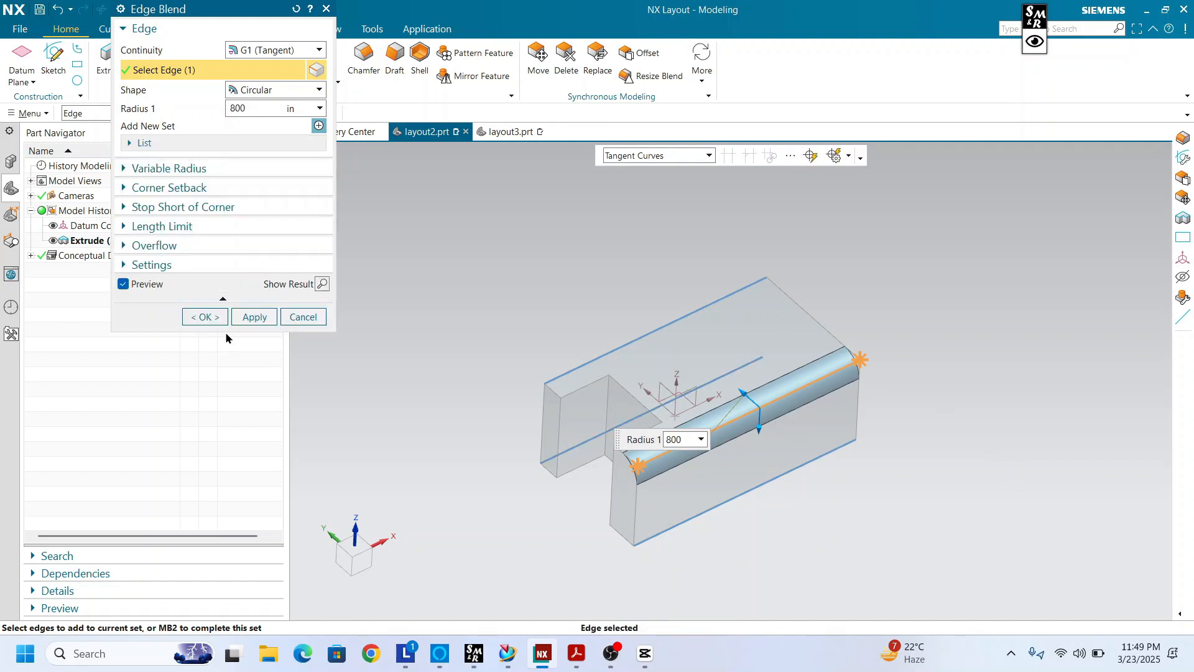
{"action": "left_click", "coordinate": [221, 226]}
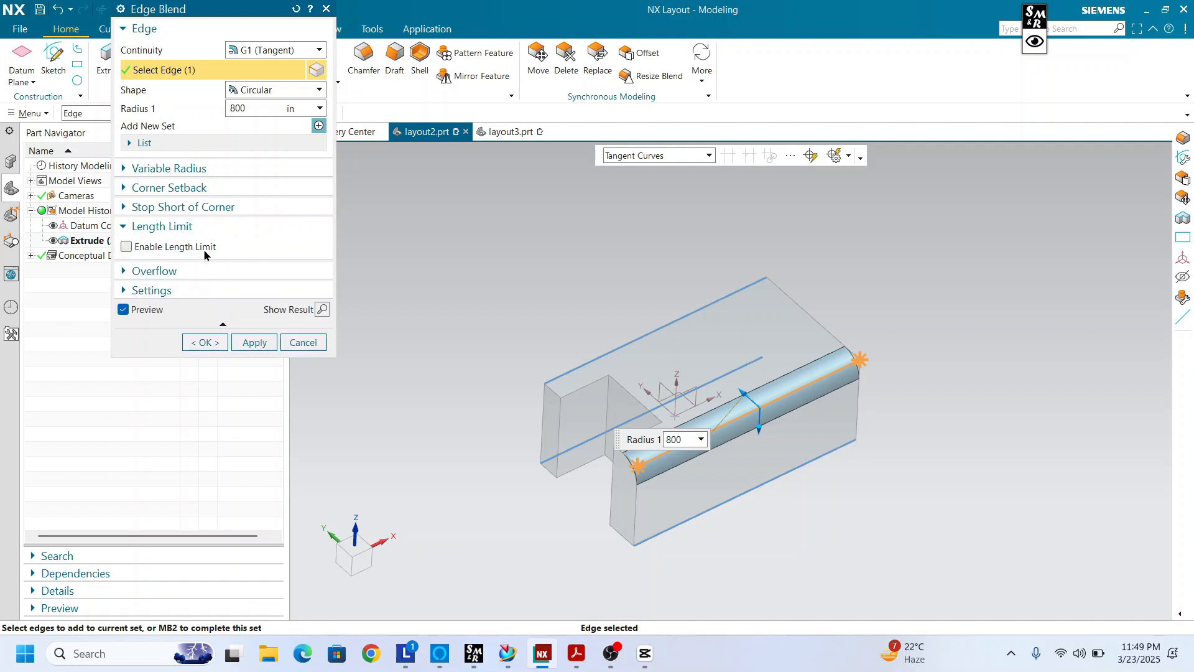
{"action": "left_click", "coordinate": [127, 247]}
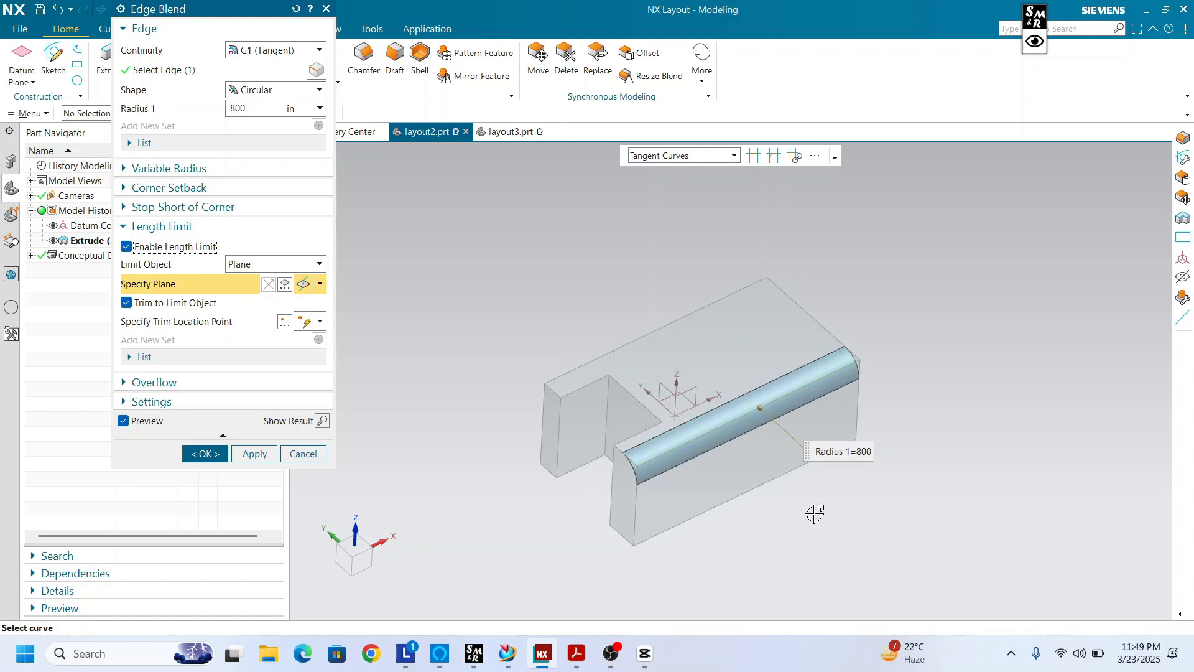
{"action": "left_click", "coordinate": [682, 311]}
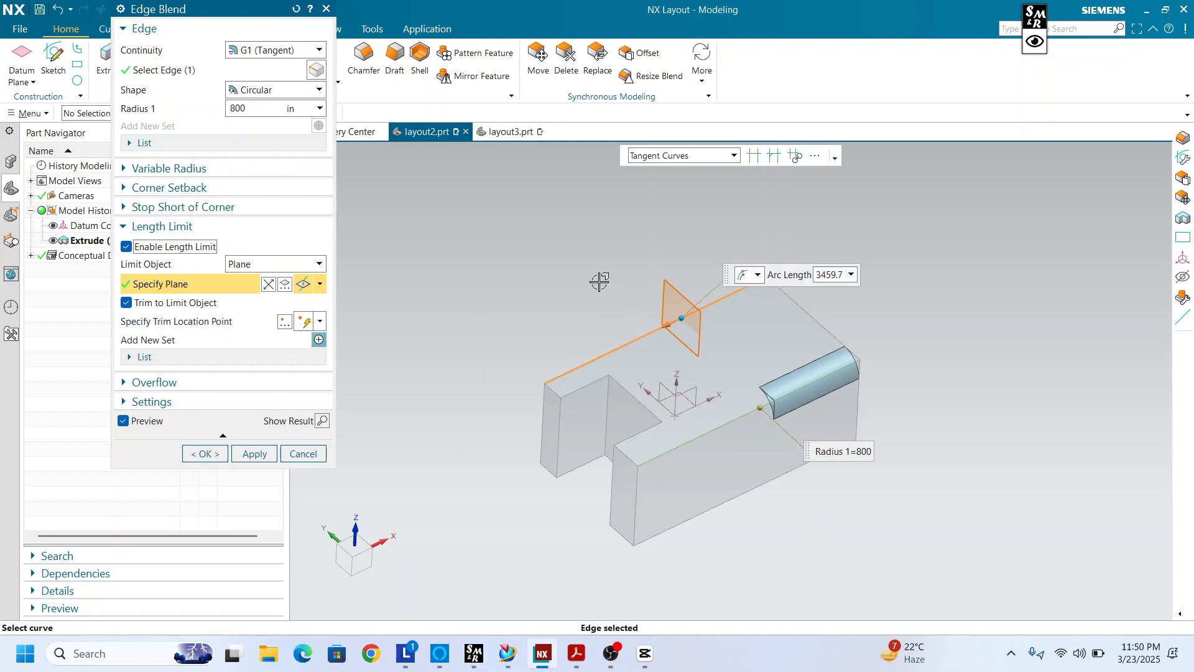
{"action": "mouse_move", "coordinate": [683, 318]}
{"action": "left_mouse_down"}
{"action": "mouse_move", "coordinate": [721, 299]}
{"action": "mouse_move", "coordinate": [706, 319]}
{"action": "mouse_move", "coordinate": [591, 378]}
{"action": "mouse_move", "coordinate": [722, 317]}
{"action": "mouse_move", "coordinate": [629, 360]}
{"action": "mouse_move", "coordinate": [715, 311]}
{"action": "mouse_move", "coordinate": [689, 343]}
{"action": "mouse_move", "coordinate": [684, 317]}
{"action": "left_mouse_up"}
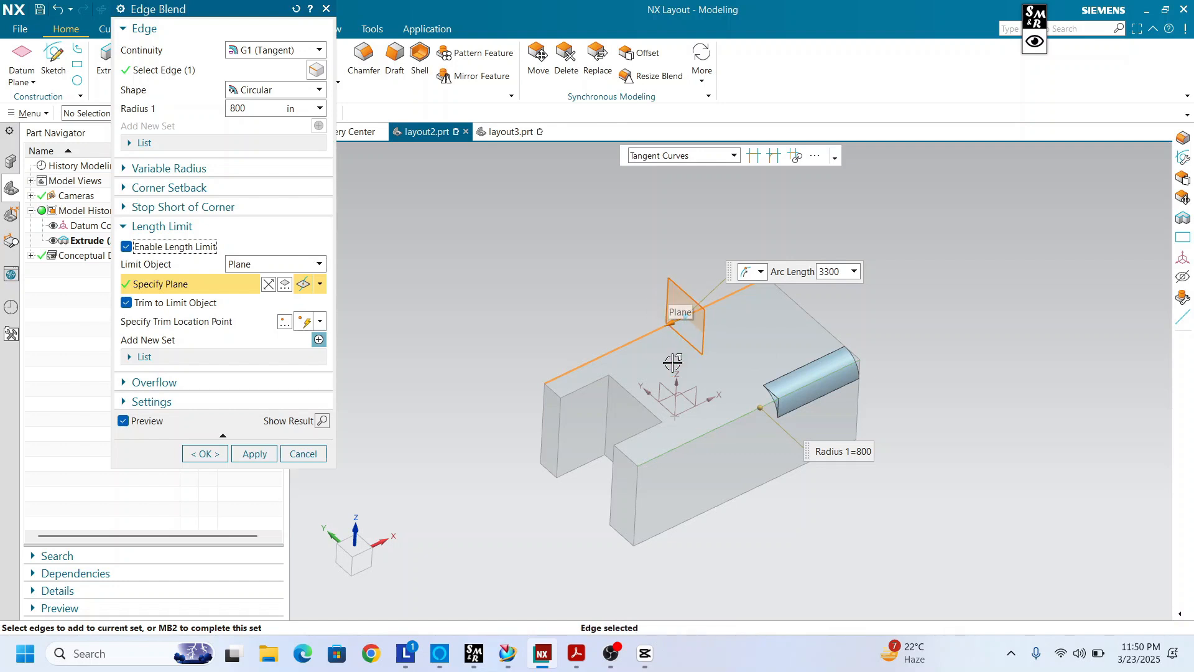
Step: Move the length limit plane along the edge to an arc length of 2700 in, then back to 4500 in
{"action": "middle_click_drag", "start_coordinate": [738, 456], "coordinate": [703, 429]}
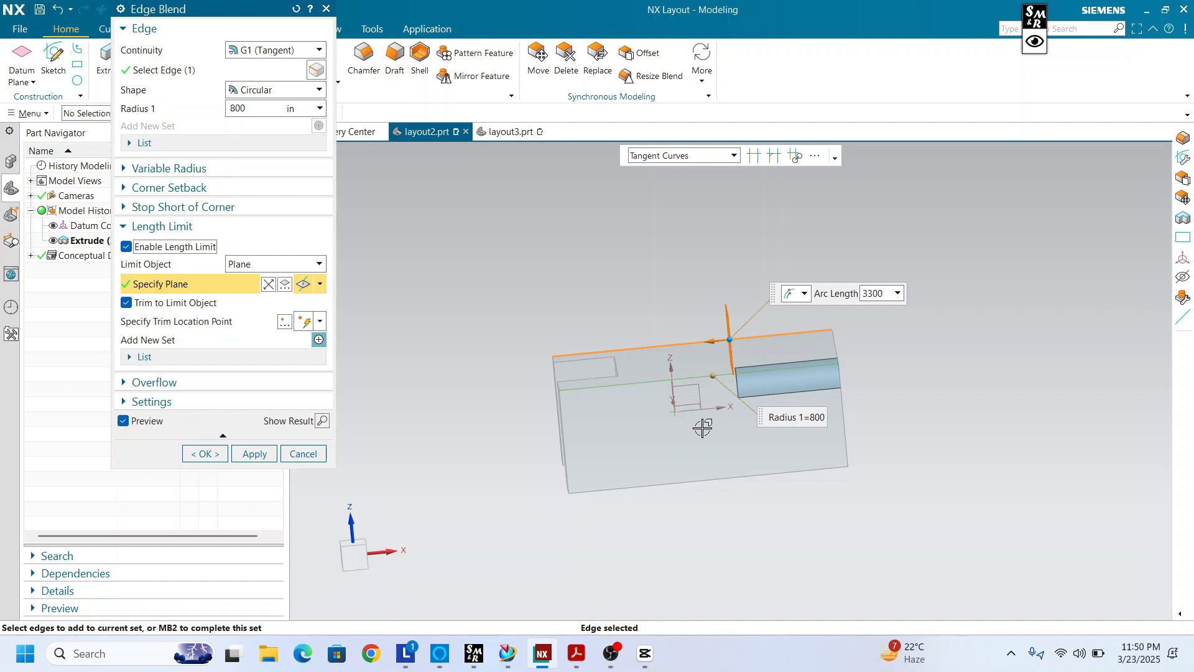
{"action": "key", "text": "F8"}
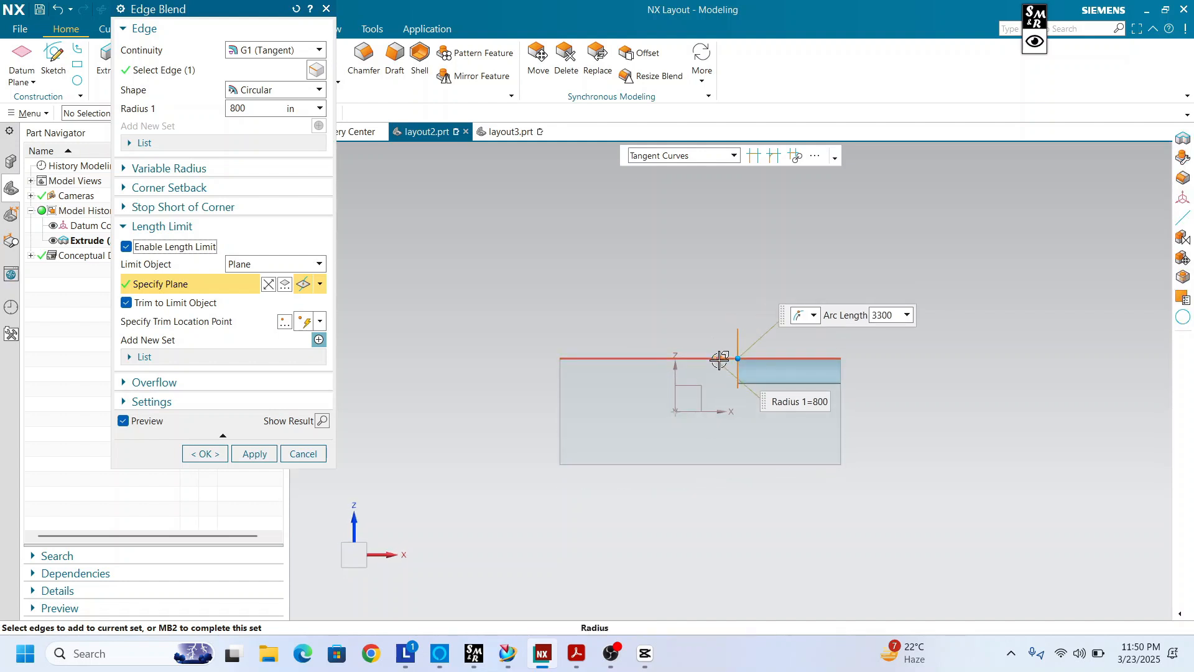
{"action": "mouse_move", "coordinate": [737, 359]}
{"action": "left_mouse_down"}
{"action": "mouse_move", "coordinate": [672, 360]}
{"action": "mouse_move", "coordinate": [756, 360]}
{"action": "left_mouse_up"}
{"action": "middle_click_drag", "start_coordinate": [627, 402], "coordinate": [683, 448]}
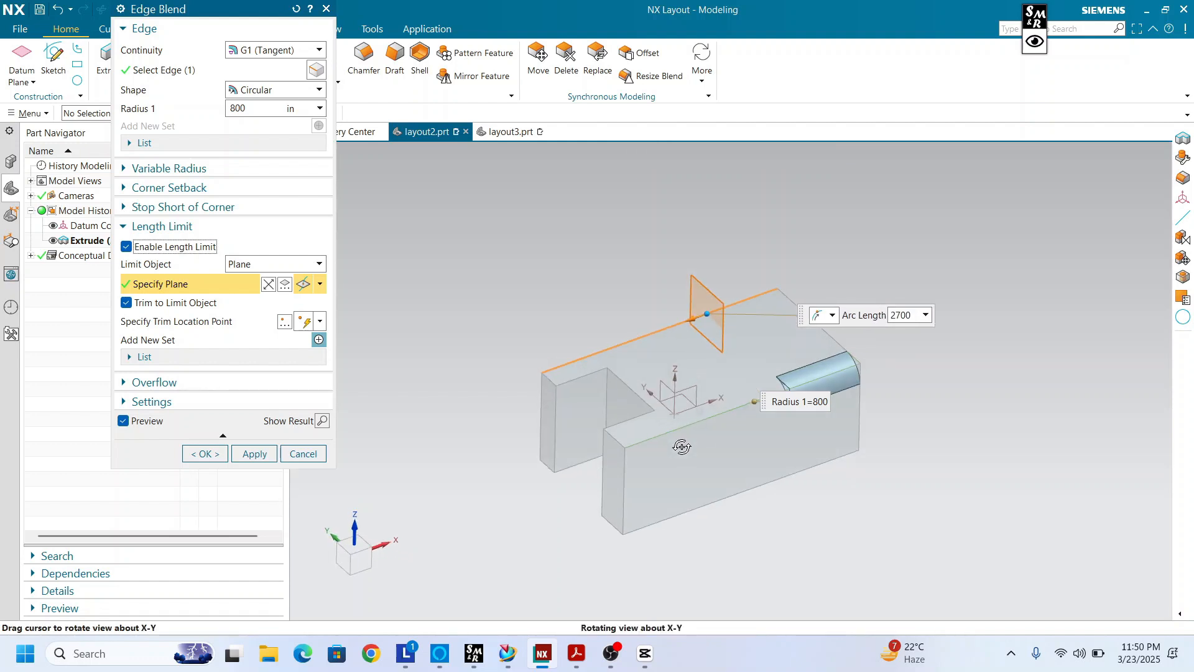
{"action": "scroll", "coordinate": [713, 388], "scroll_direction": "up", "scroll_amount": 1}
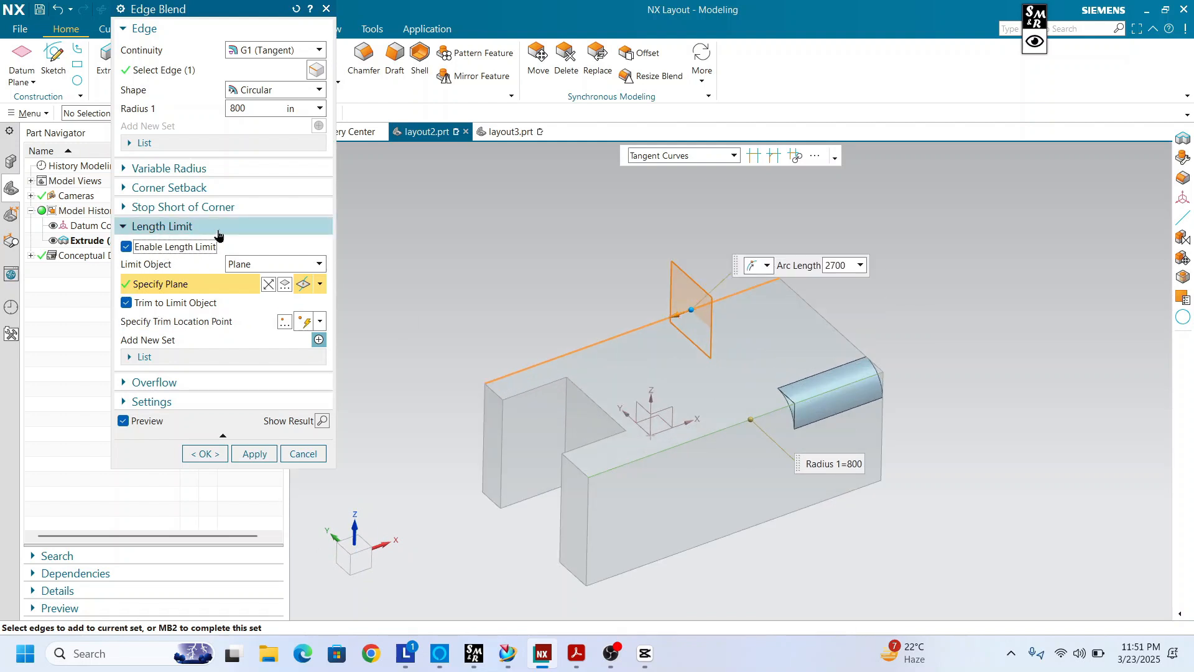
{"action": "left_click_drag", "start_coordinate": [691, 309], "coordinate": [633, 331]}
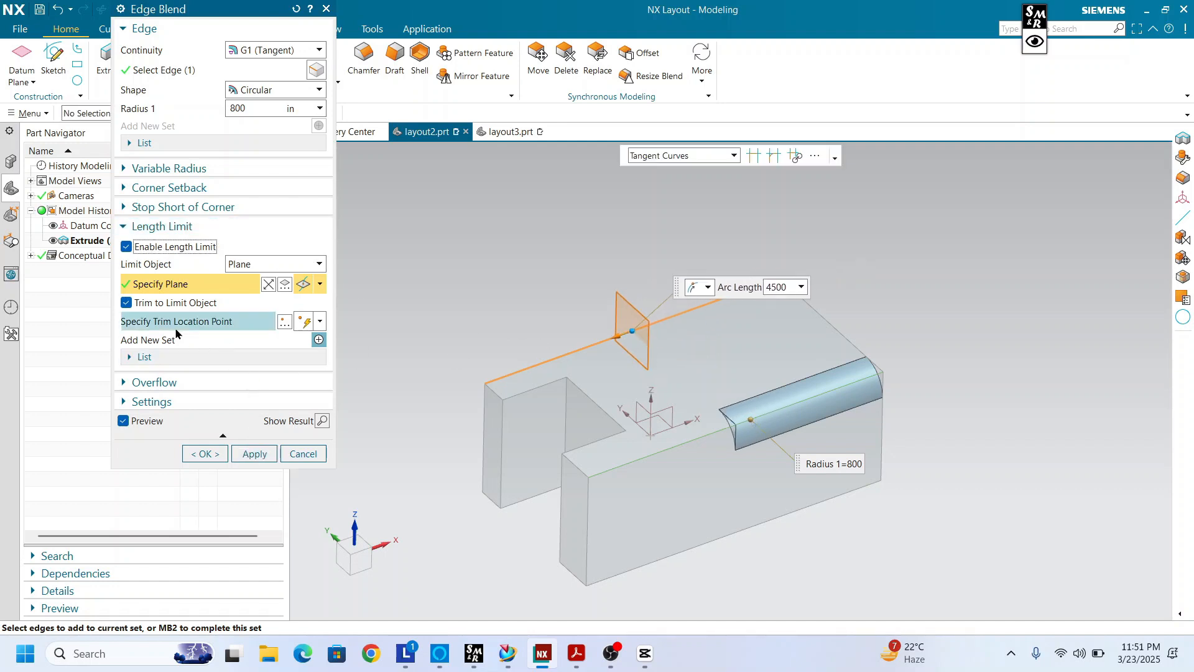
Step: Show the length-limited blend result, undo that result, and apply the blend
{"action": "left_click", "coordinate": [322, 422]}
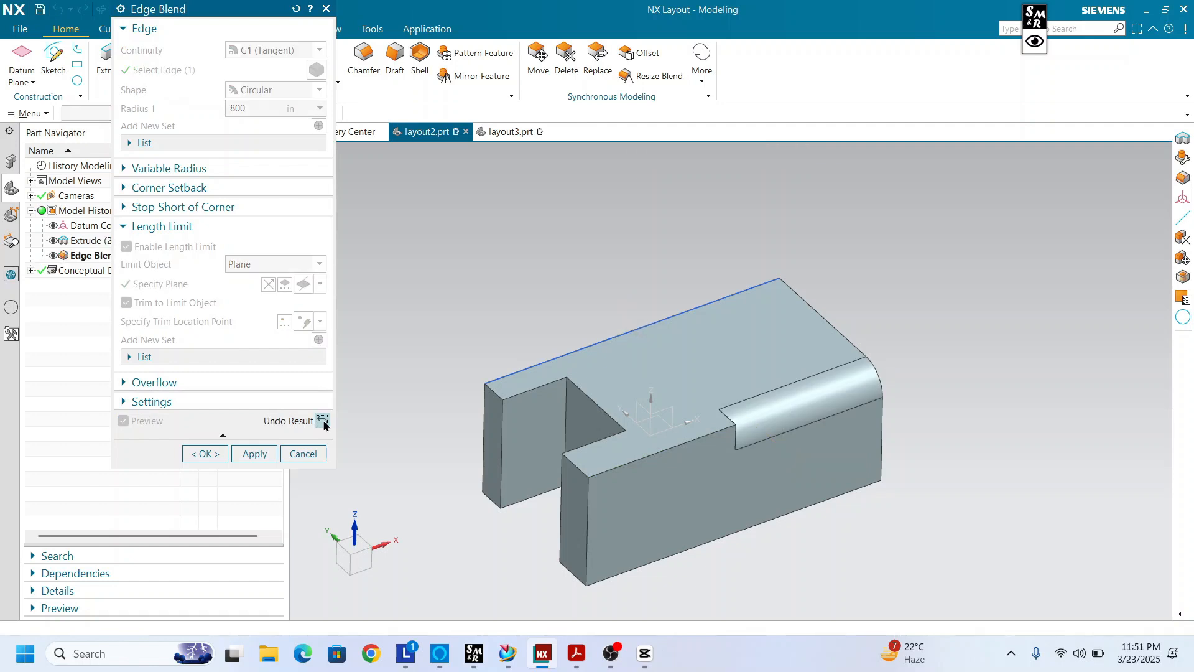
{"action": "mouse_move", "coordinate": [803, 432]}
{"action": "middle_mouse_down"}
{"action": "mouse_move", "coordinate": [812, 379]}
{"action": "mouse_move", "coordinate": [806, 421]}
{"action": "middle_mouse_up"}
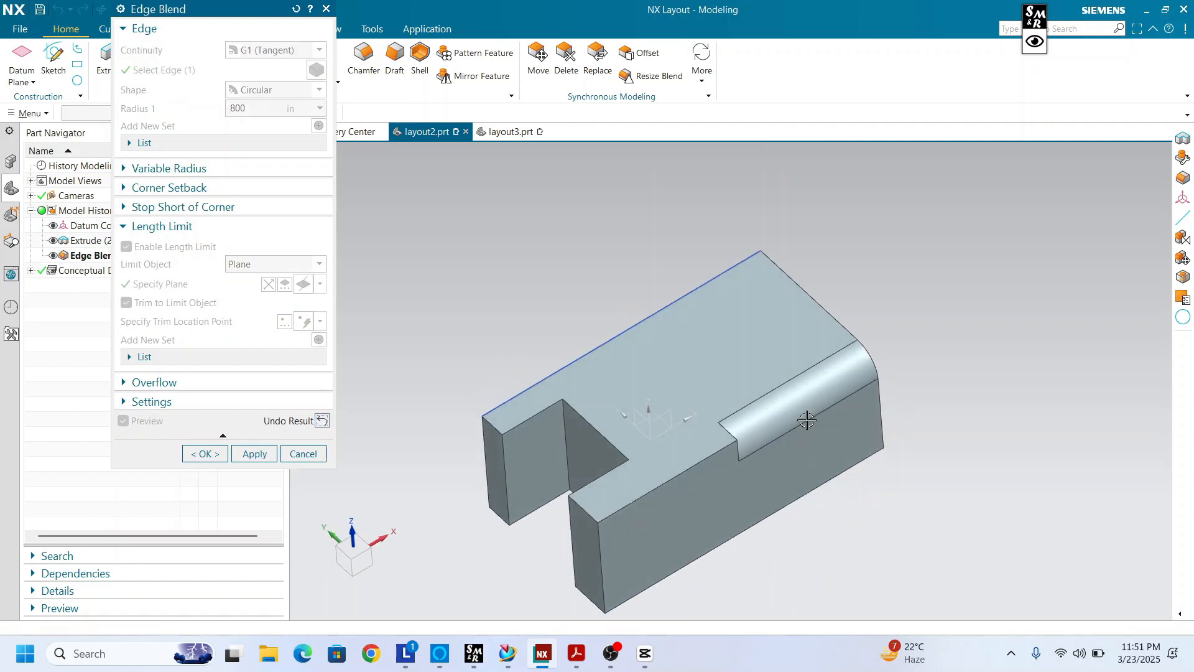
{"action": "left_click", "coordinate": [321, 422]}
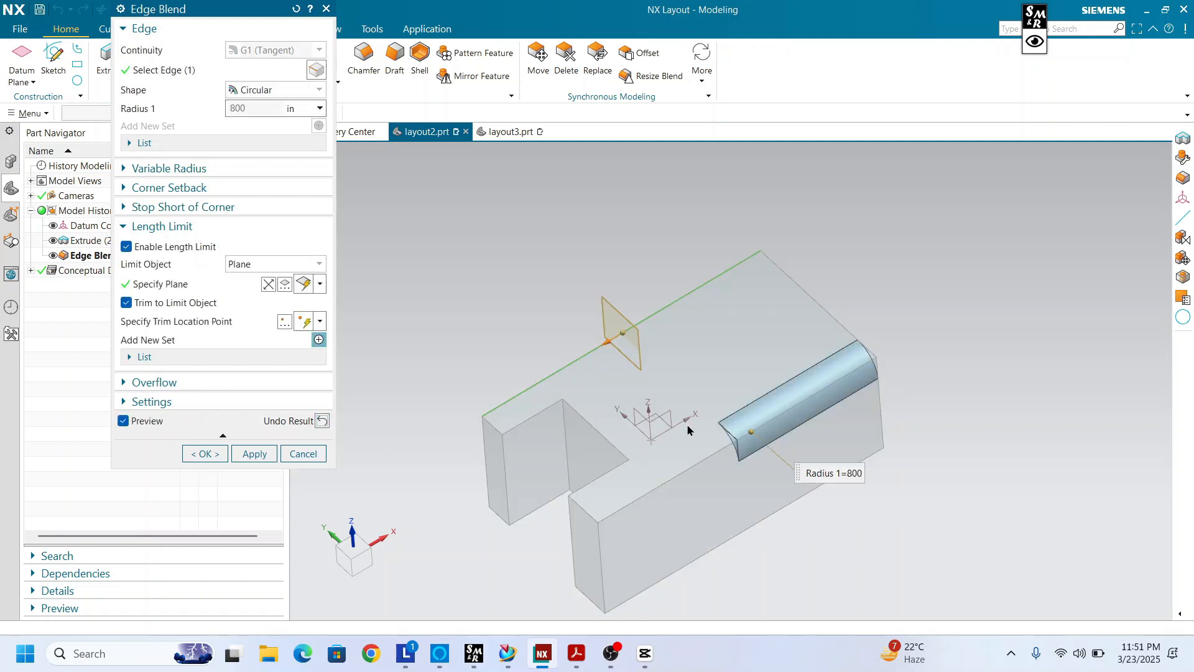
{"action": "middle_click_drag", "start_coordinate": [714, 389], "coordinate": [710, 402]}
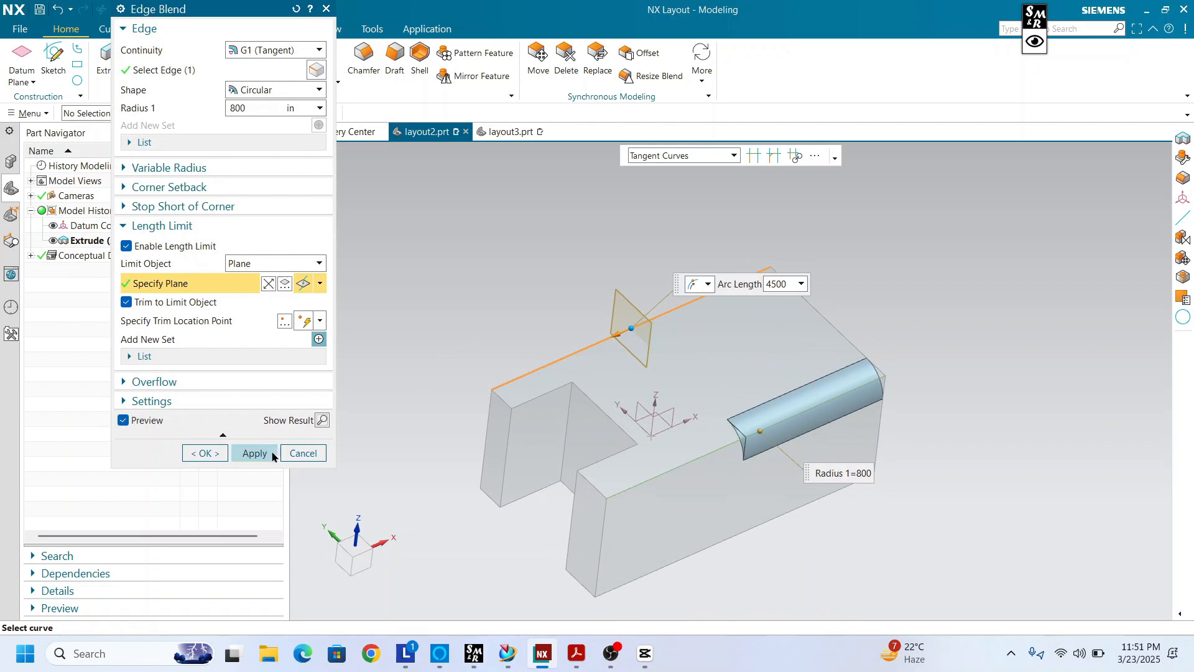
{"action": "left_click", "coordinate": [255, 453]}
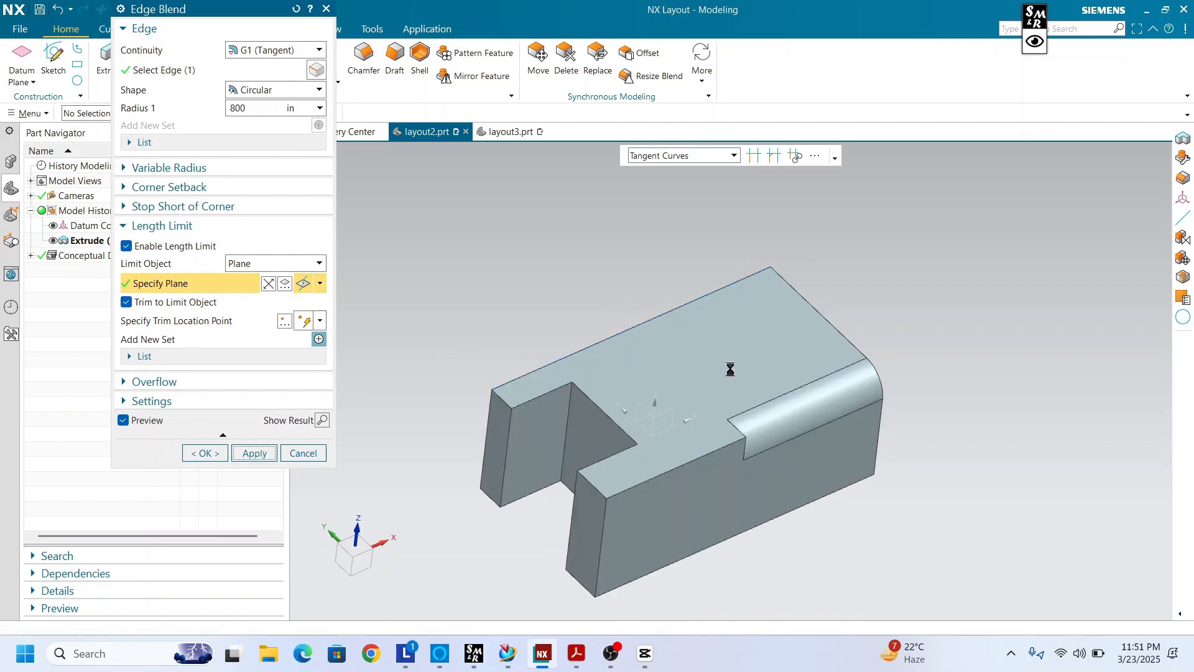
{"action": "middle_click_drag", "start_coordinate": [722, 401], "coordinate": [719, 425]}
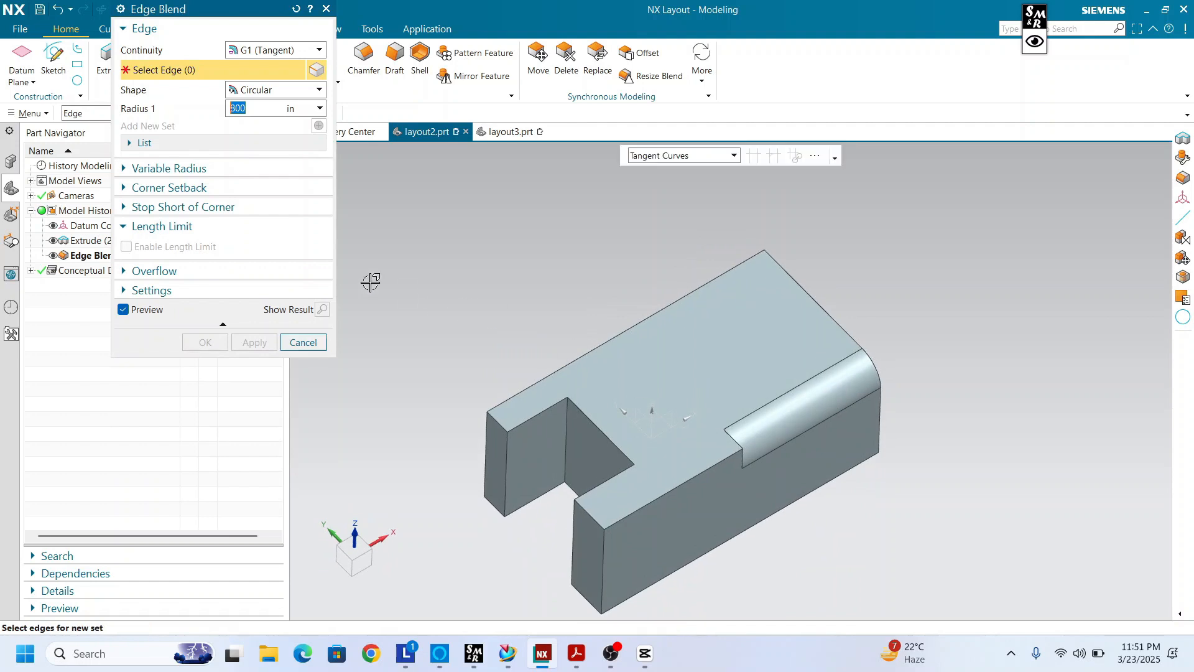
Step: Show the blend's Overflow options, then cancel the command and examine the block from its underside
{"action": "left_click", "coordinate": [163, 274]}
{"action": "left_click", "coordinate": [155, 309]}
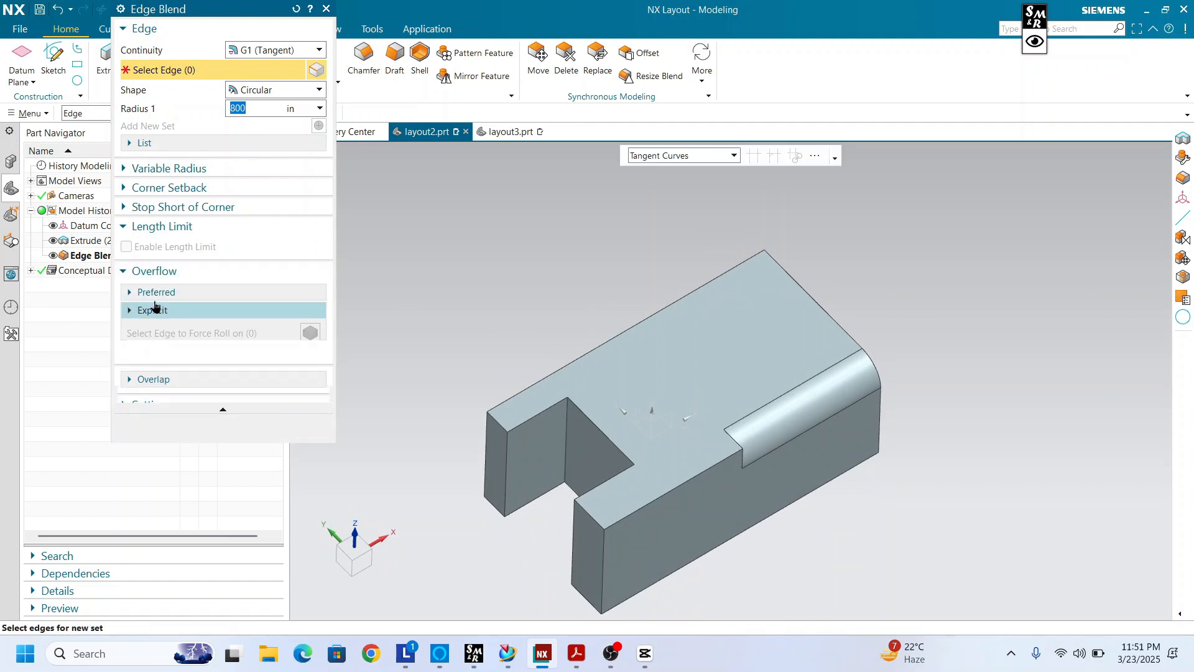
{"action": "middle_click_drag", "start_coordinate": [714, 450], "coordinate": [730, 344]}
{"action": "left_click", "coordinate": [303, 406]}
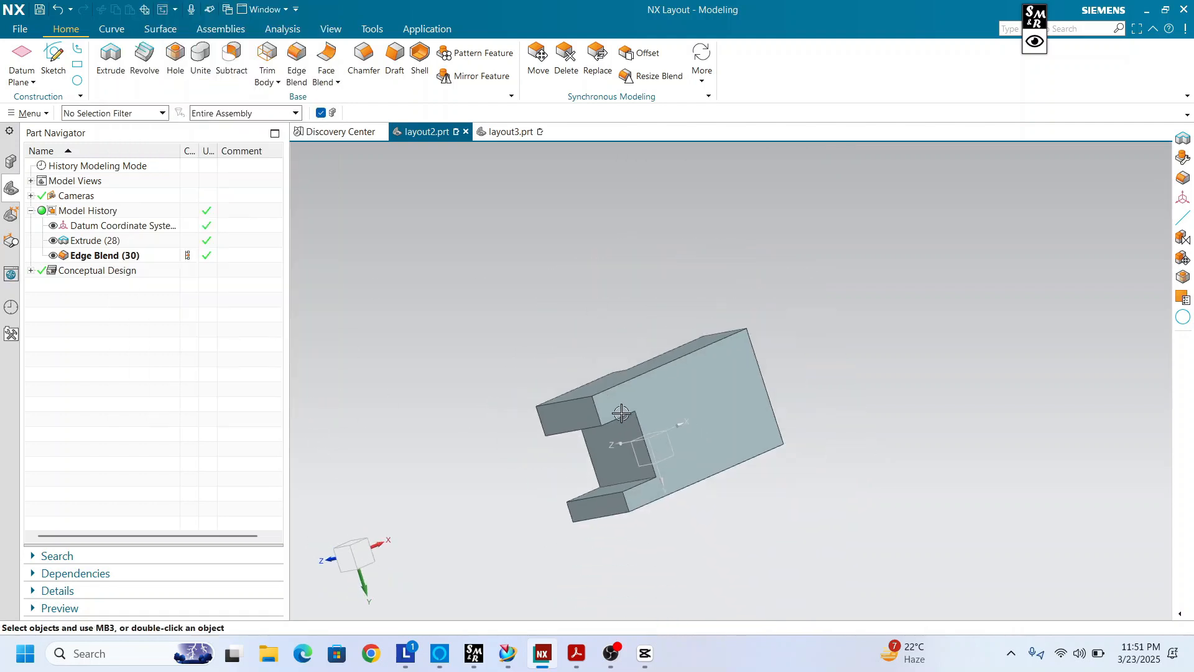
{"action": "middle_click_drag", "start_coordinate": [750, 439], "coordinate": [689, 376]}
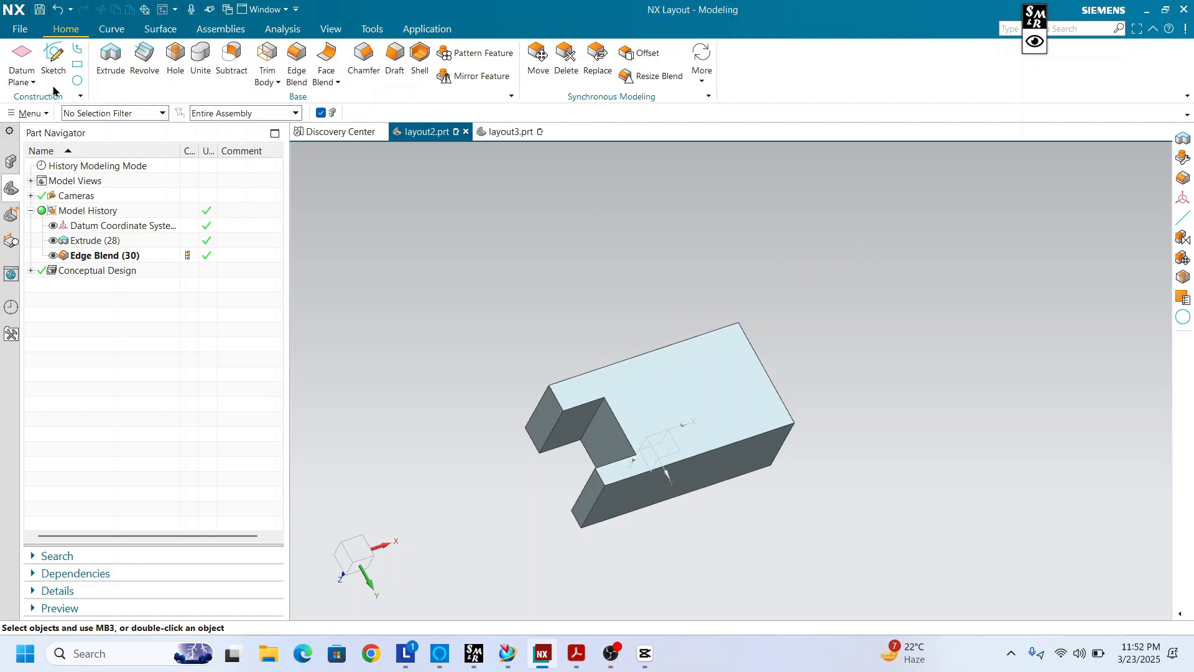
Step: Start an Extrude and open a new section sketch on the block's large notched face
{"action": "left_click", "coordinate": [112, 57]}
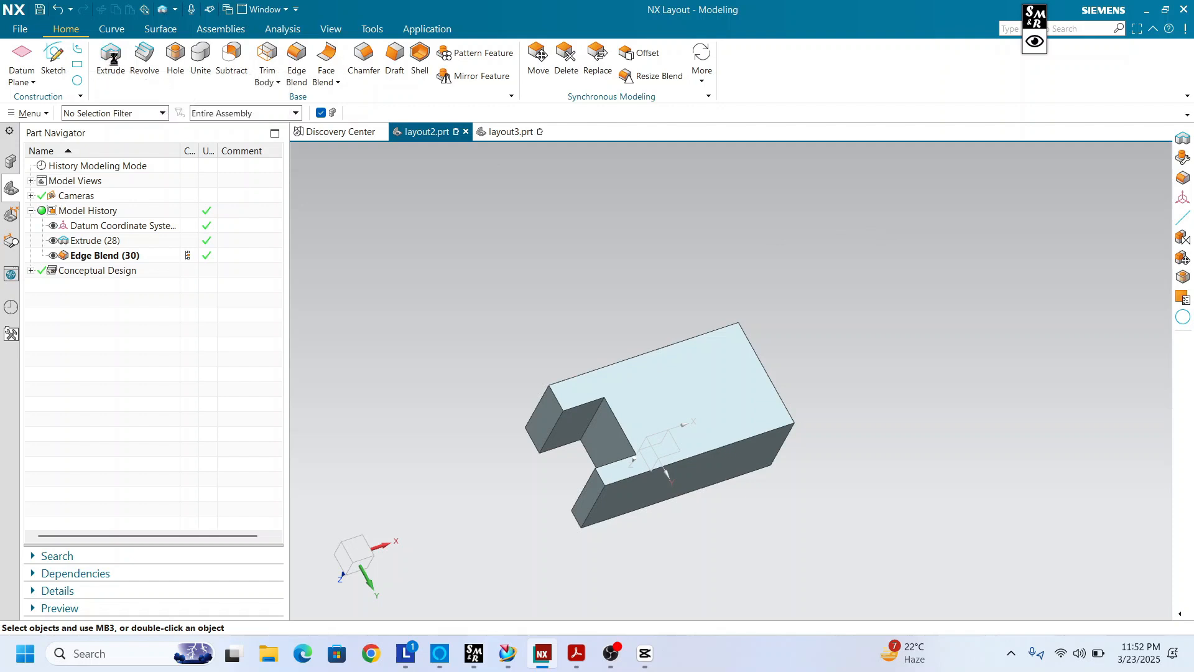
{"action": "left_click", "coordinate": [1035, 42]}
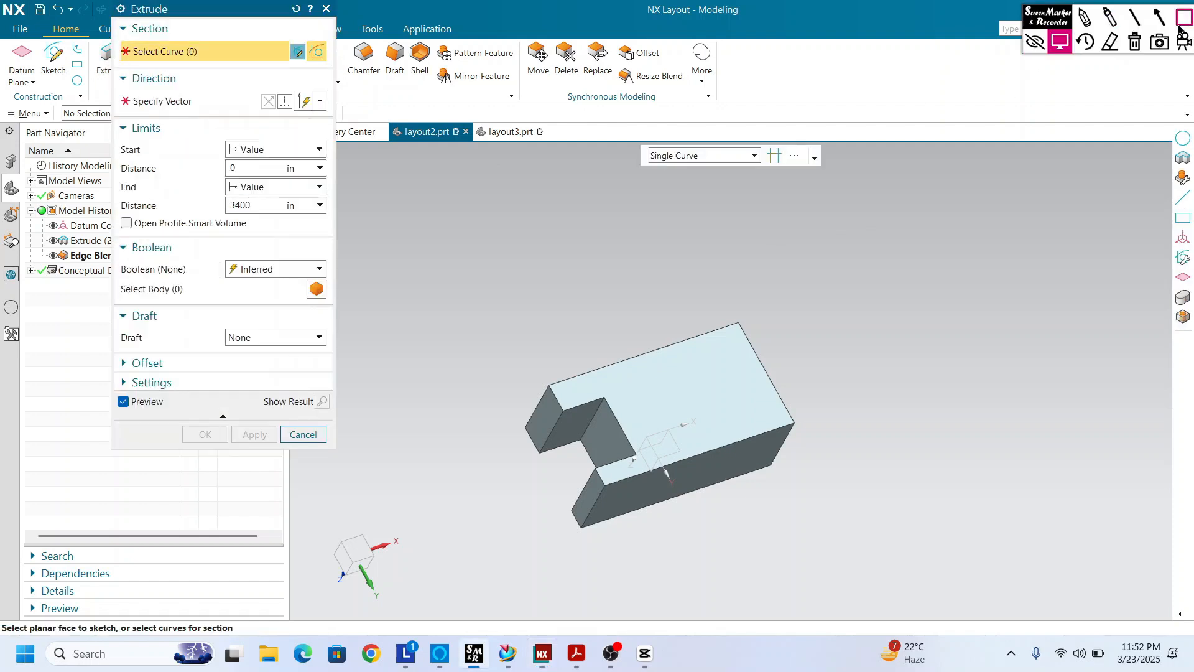
{"action": "left_click", "coordinate": [1160, 26]}
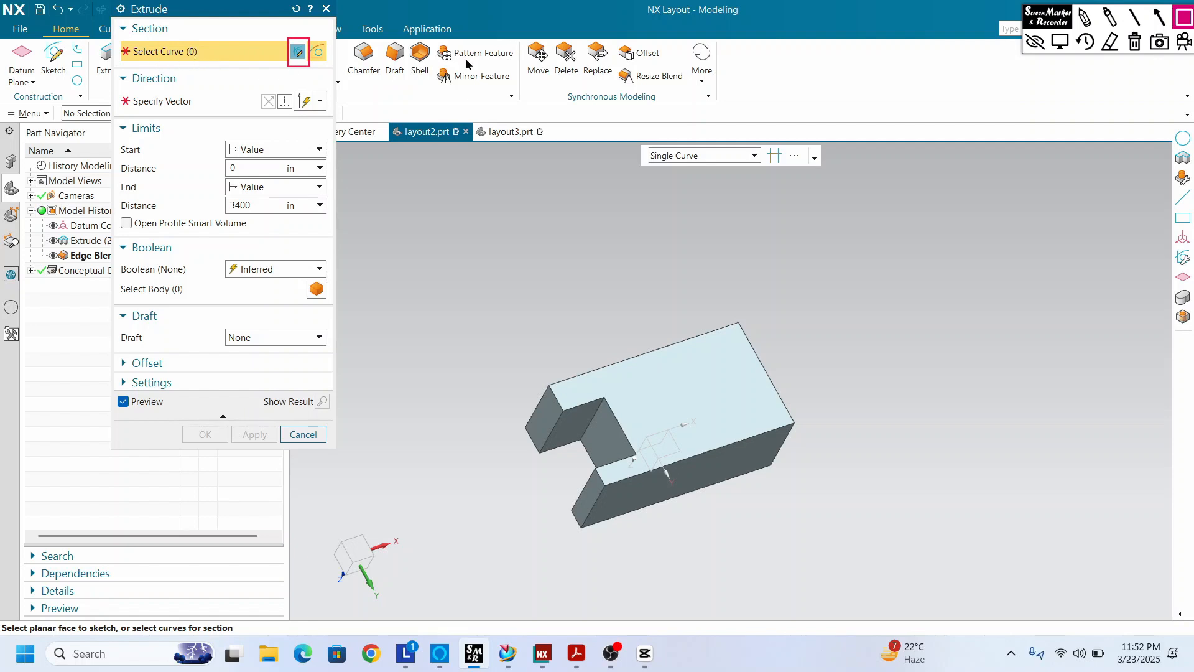
{"action": "left_click", "coordinate": [1035, 45]}
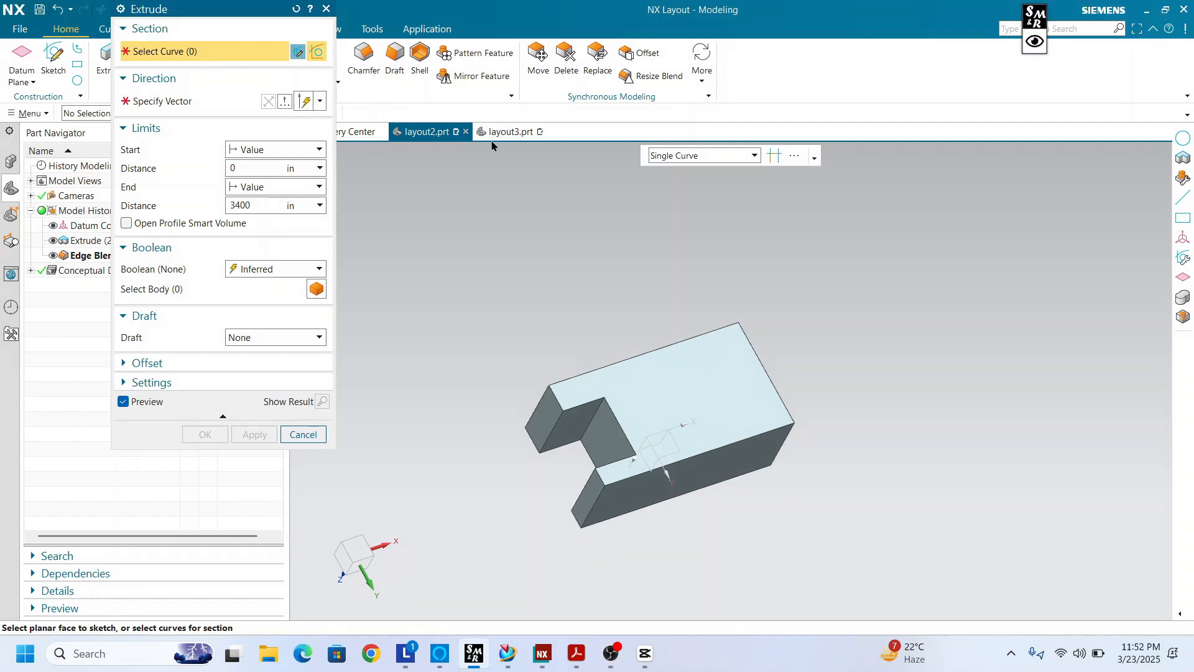
{"action": "left_click", "coordinate": [299, 52]}
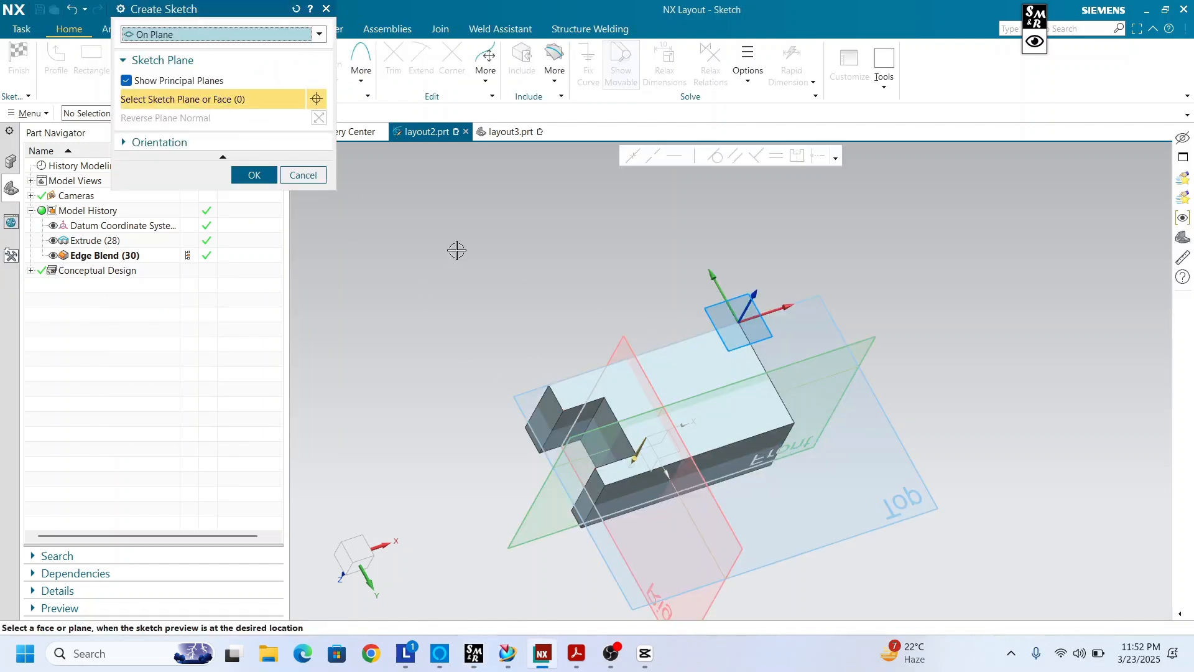
{"action": "left_click", "coordinate": [682, 378]}
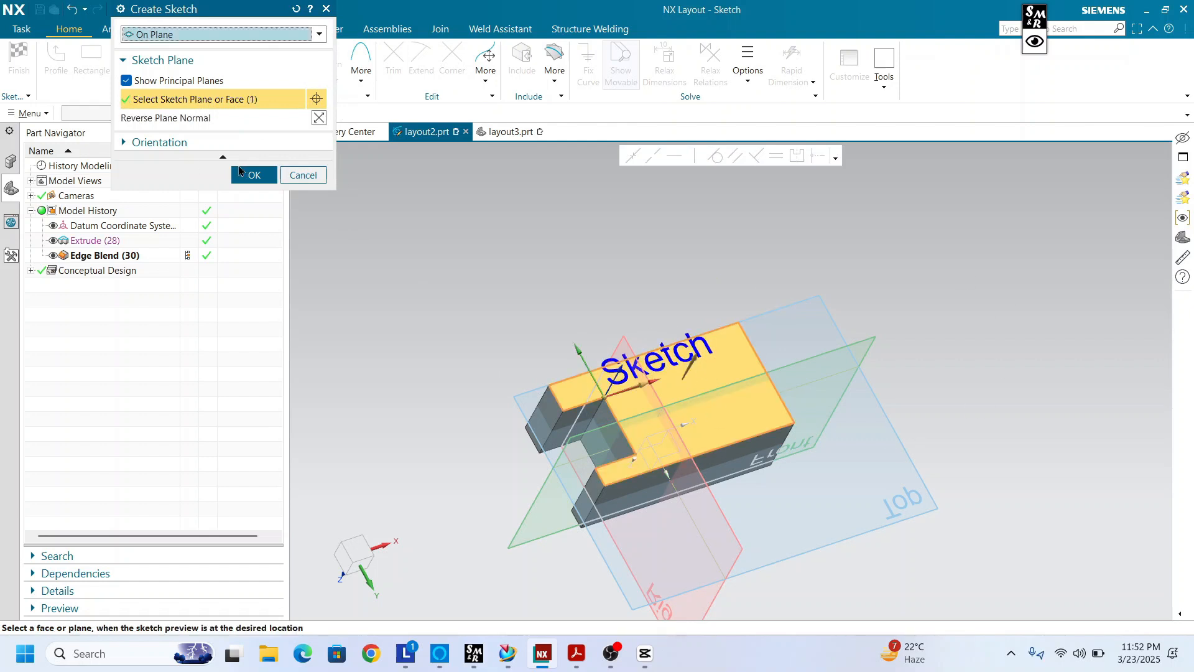
{"action": "left_click", "coordinate": [241, 172]}
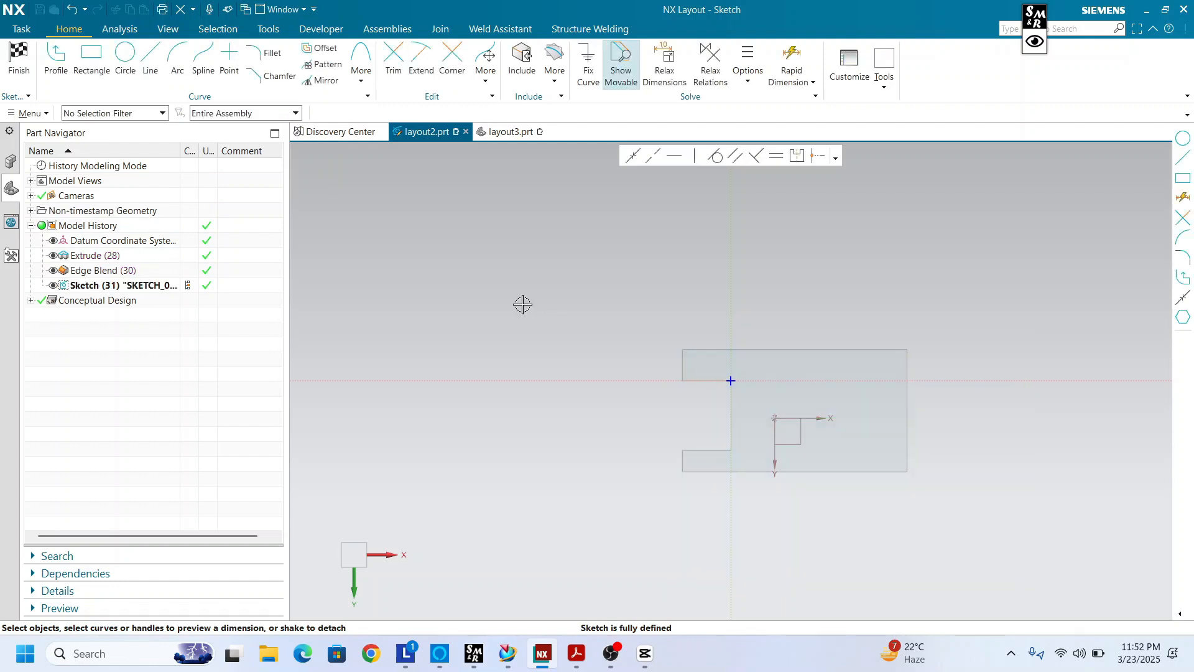
Step: Sketch a circle on the solid area between the notch and the block's far end, and finish the sketch
{"action": "scroll", "coordinate": [666, 376], "scroll_direction": "down", "scroll_amount": 2}
{"action": "scroll", "coordinate": [707, 390], "scroll_direction": "up", "scroll_amount": 3}
{"action": "scroll", "coordinate": [678, 371], "scroll_direction": "down", "scroll_amount": 2}
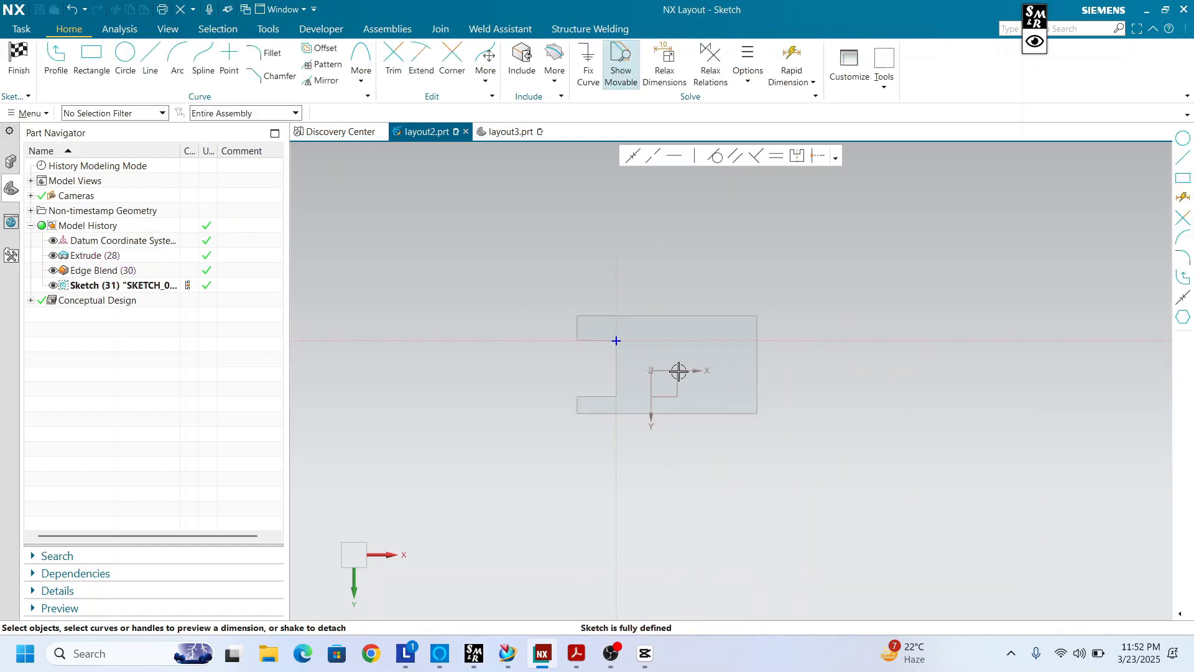
{"action": "mouse_move", "coordinate": [732, 399]}
{"action": "middle_mouse_down"}
{"action": "mouse_move", "coordinate": [755, 317]}
{"action": "mouse_move", "coordinate": [728, 354]}
{"action": "mouse_move", "coordinate": [739, 391]}
{"action": "middle_mouse_up"}
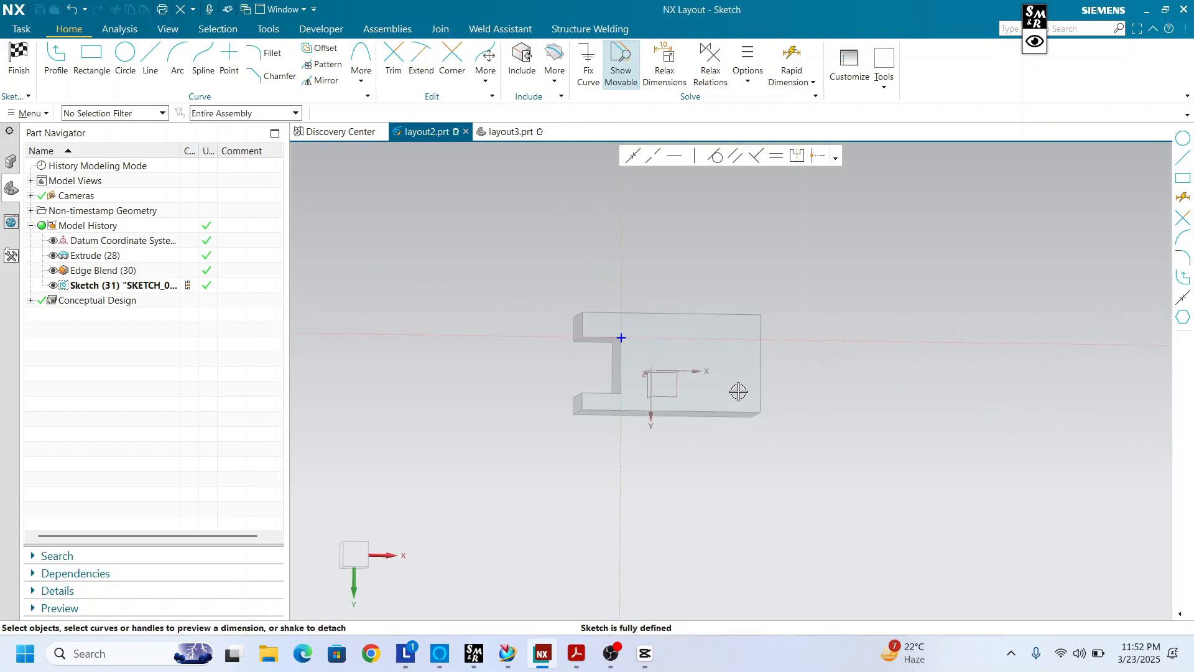
{"action": "key", "text": "F8"}
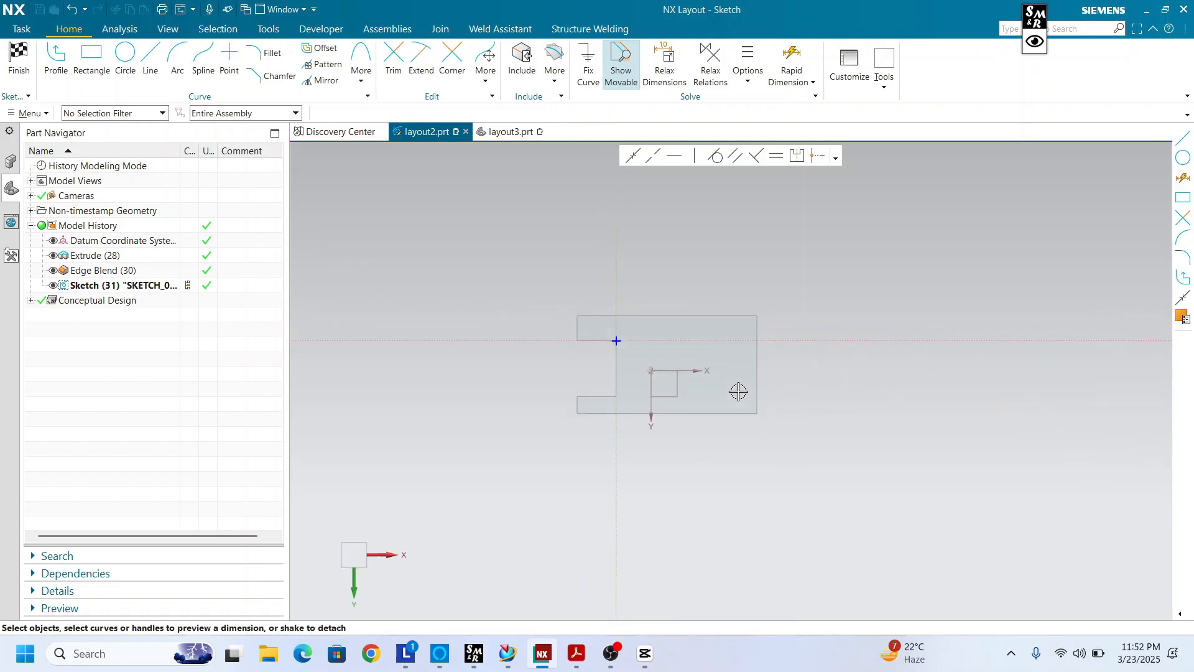
{"action": "left_click", "coordinate": [126, 56]}
{"action": "left_click", "coordinate": [685, 361]}
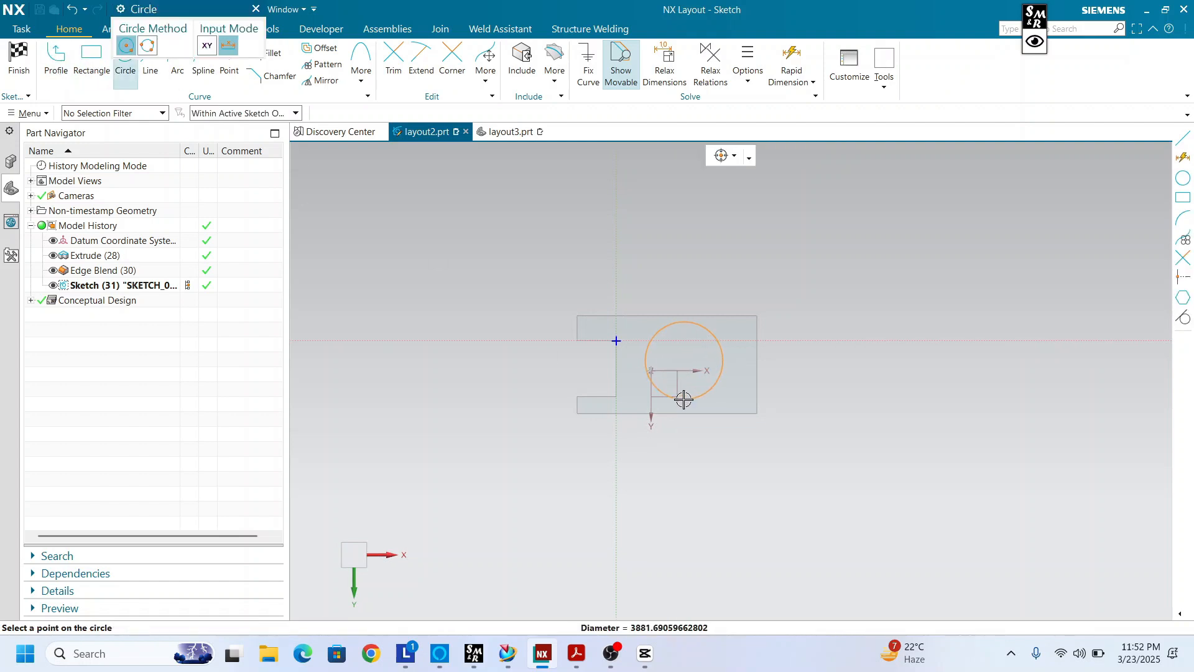
{"action": "left_click", "coordinate": [684, 395]}
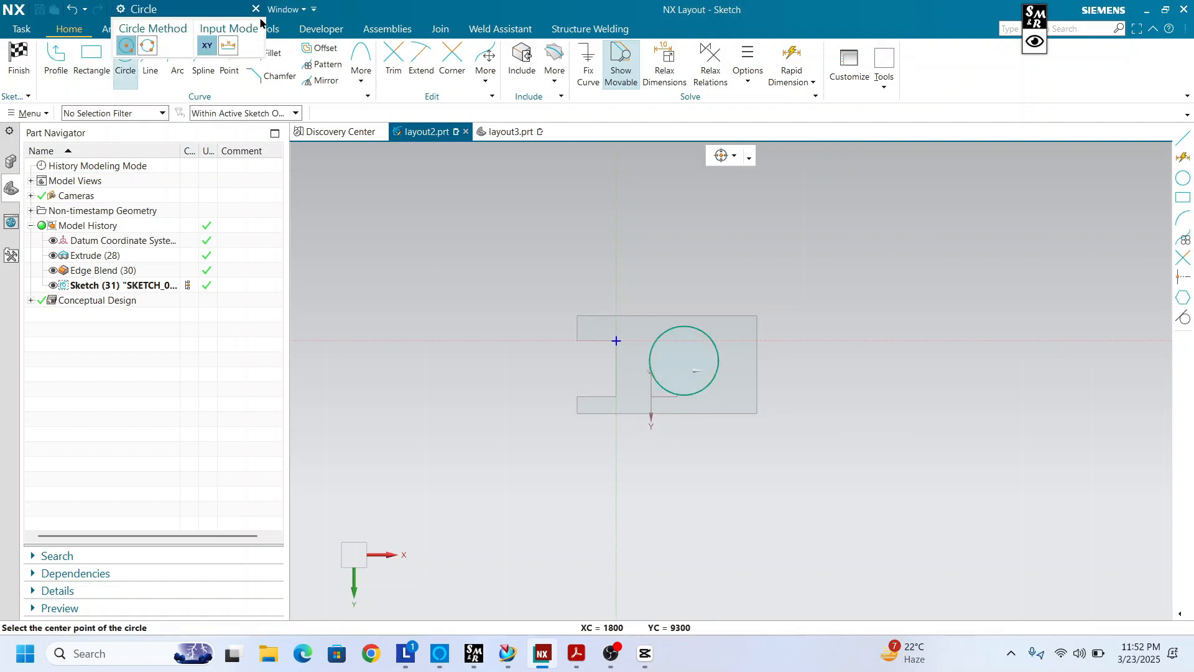
{"action": "left_click", "coordinate": [256, 9]}
{"action": "left_click", "coordinate": [19, 56]}
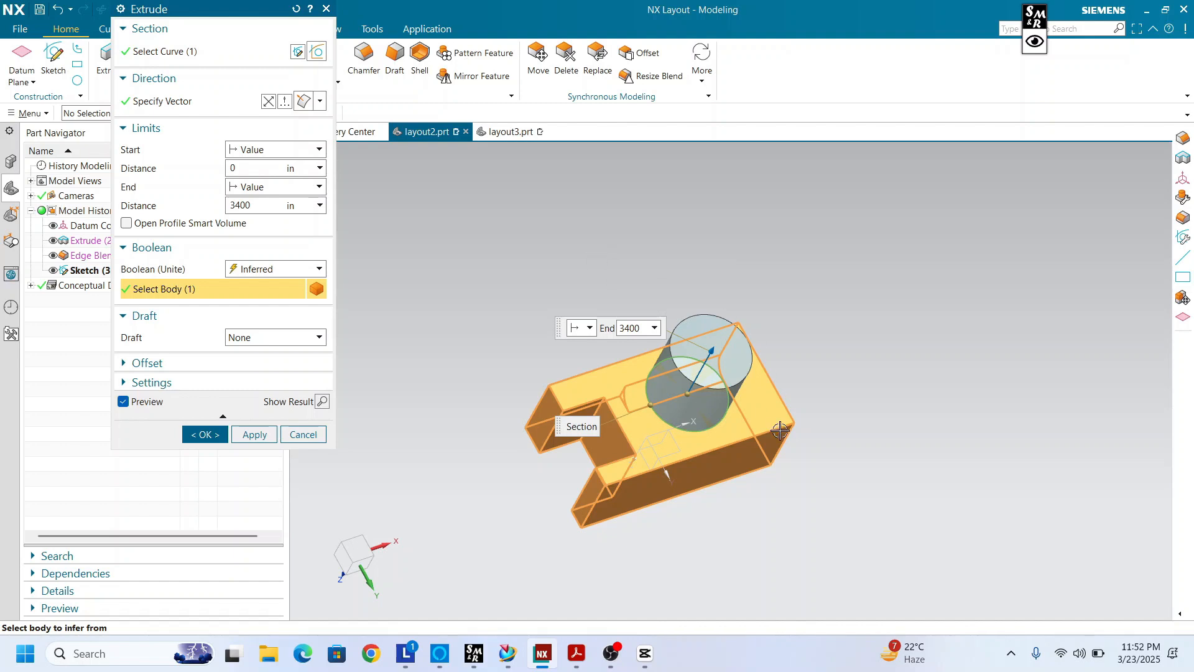
Step: Extrude the circle outward from the block face as a tall cylinder with inferred Unite, and reopen and reapply the extrusion
{"action": "middle_click_drag", "start_coordinate": [730, 409], "coordinate": [729, 392]}
{"action": "left_click_drag", "start_coordinate": [718, 336], "coordinate": [759, 288]}
{"action": "left_click", "coordinate": [205, 434]}
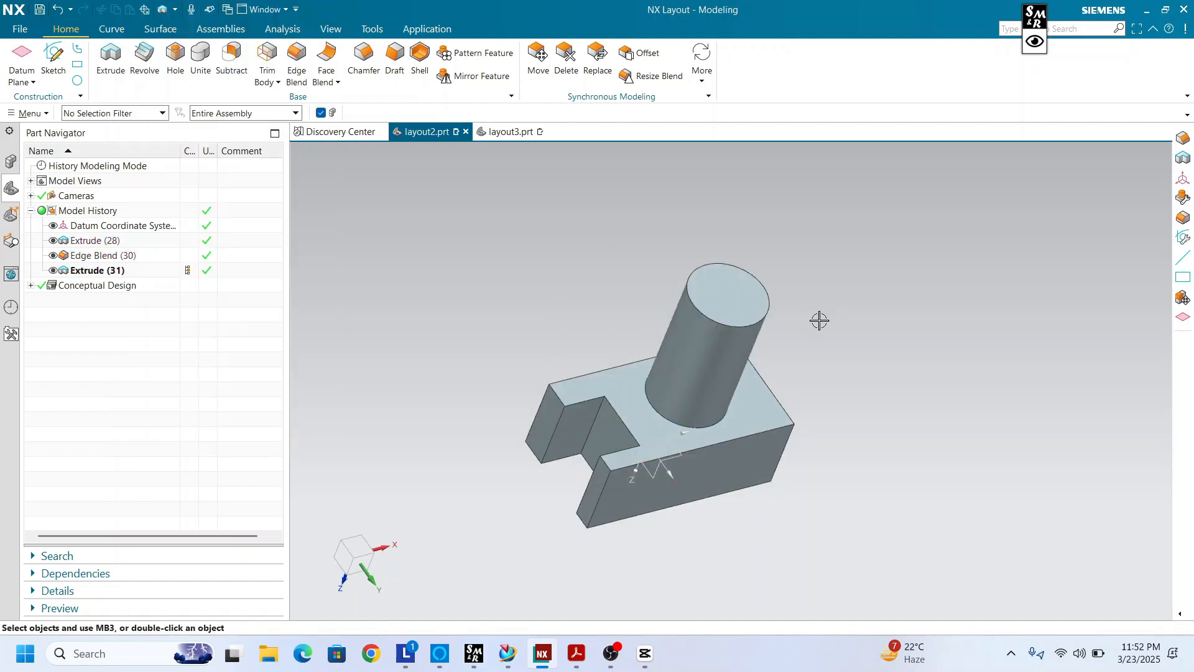
{"action": "middle_click_drag", "start_coordinate": [675, 378], "coordinate": [696, 355]}
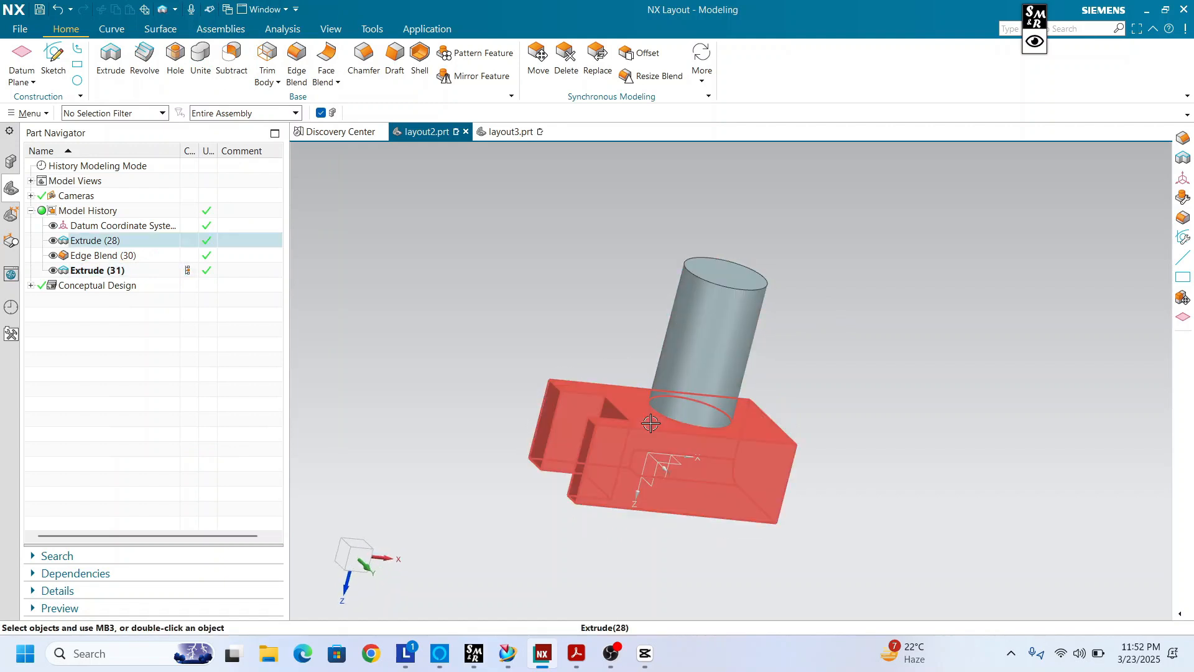
{"action": "double_click", "coordinate": [142, 271]}
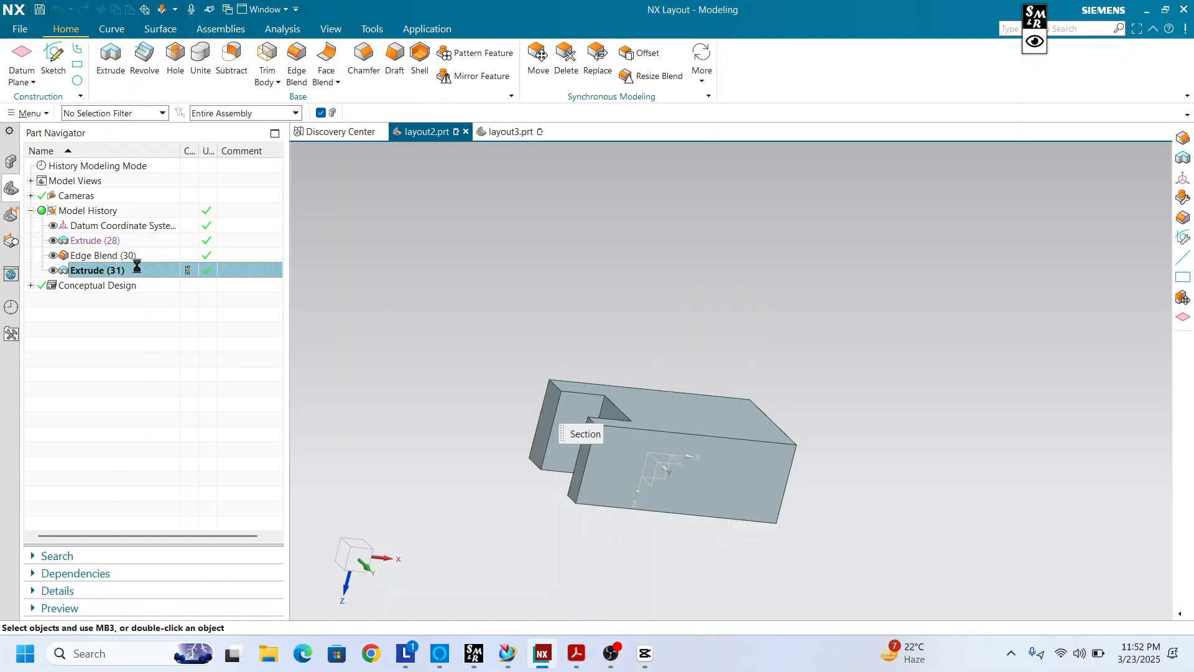
{"action": "left_click", "coordinate": [254, 434]}
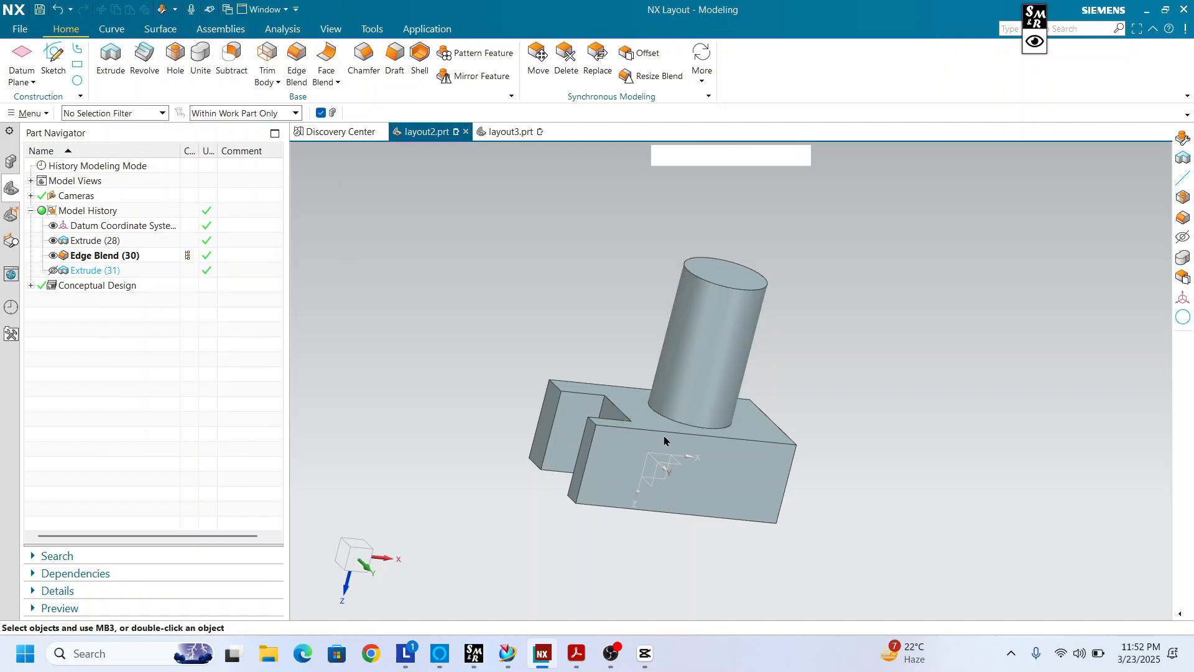
Step: Set up an edge blend with an 800 in radius on the circular edge where the cylinder meets the block
{"action": "scroll", "coordinate": [641, 420], "scroll_direction": "down", "scroll_amount": 4}
{"action": "middle_click_drag", "start_coordinate": [669, 392], "coordinate": [661, 400]}
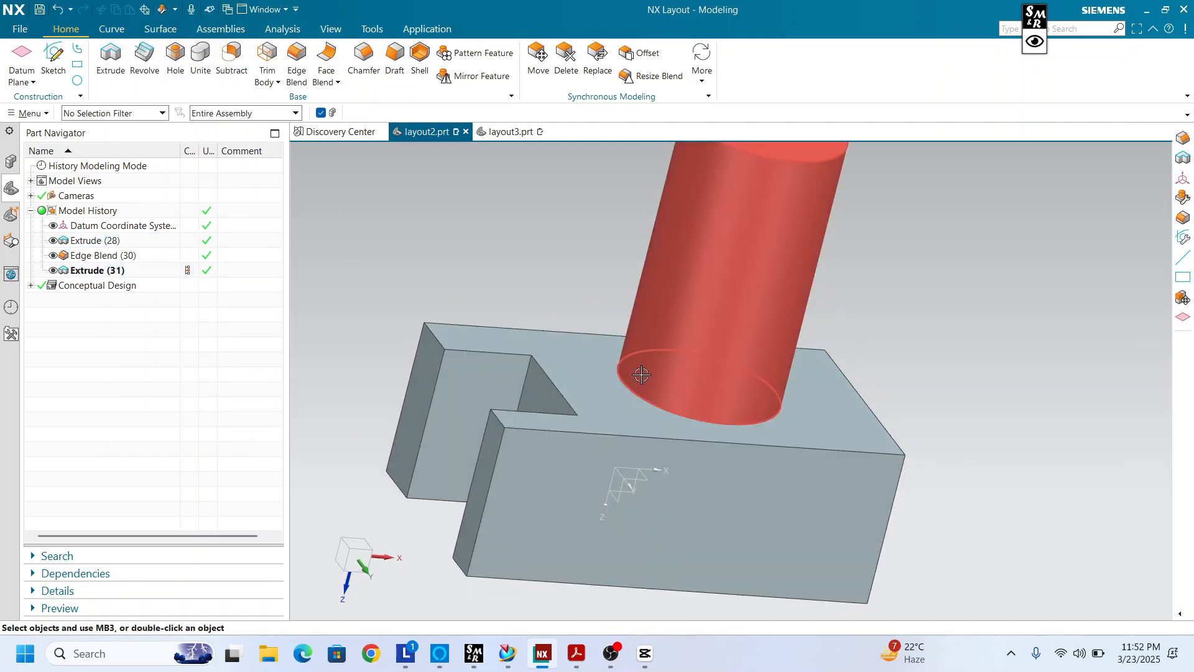
{"action": "scroll", "coordinate": [634, 373], "scroll_direction": "down", "scroll_amount": 3}
{"action": "scroll", "coordinate": [634, 374], "scroll_direction": "up", "scroll_amount": 5}
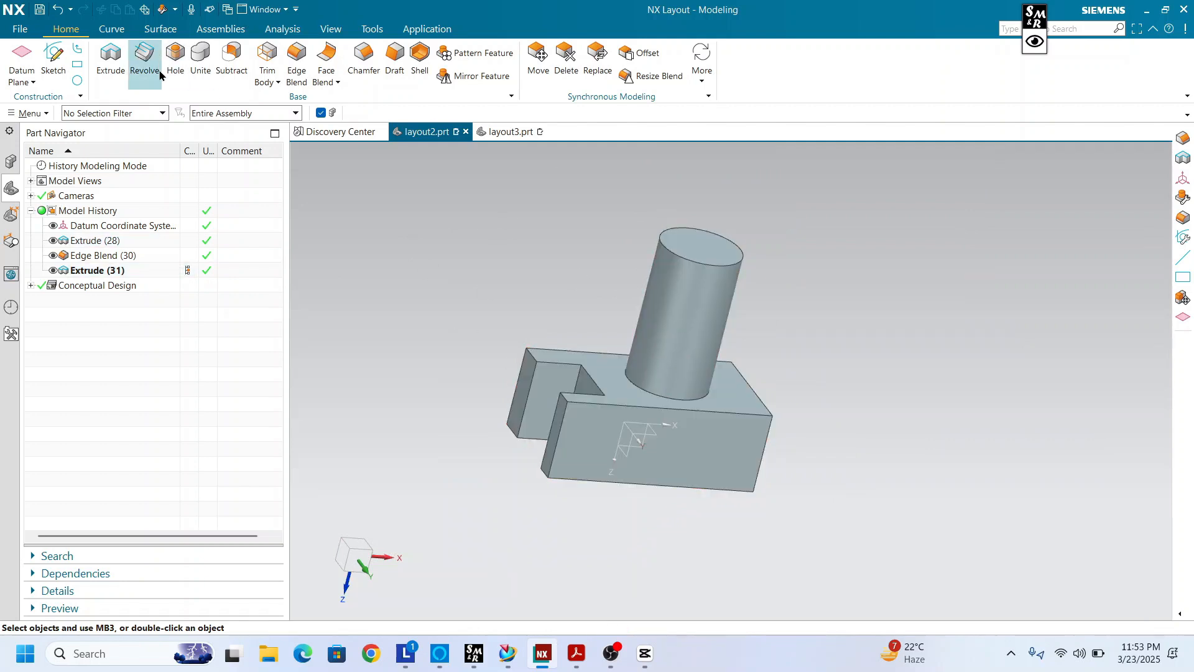
{"action": "left_click", "coordinate": [294, 56]}
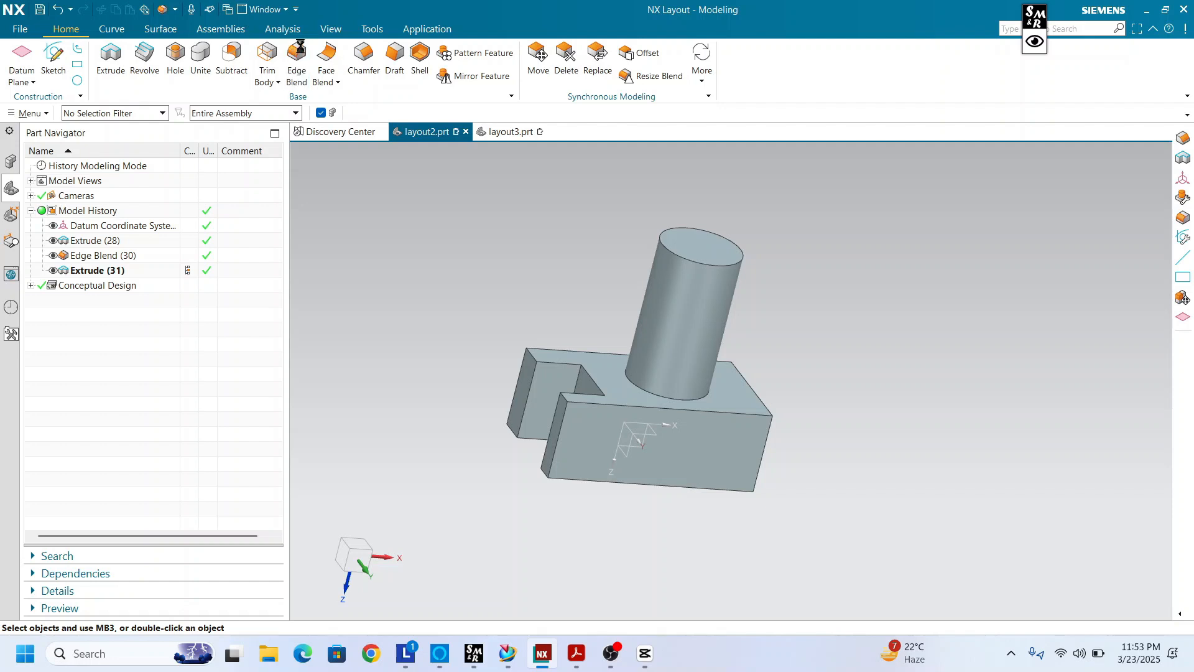
{"action": "left_click", "coordinate": [641, 386]}
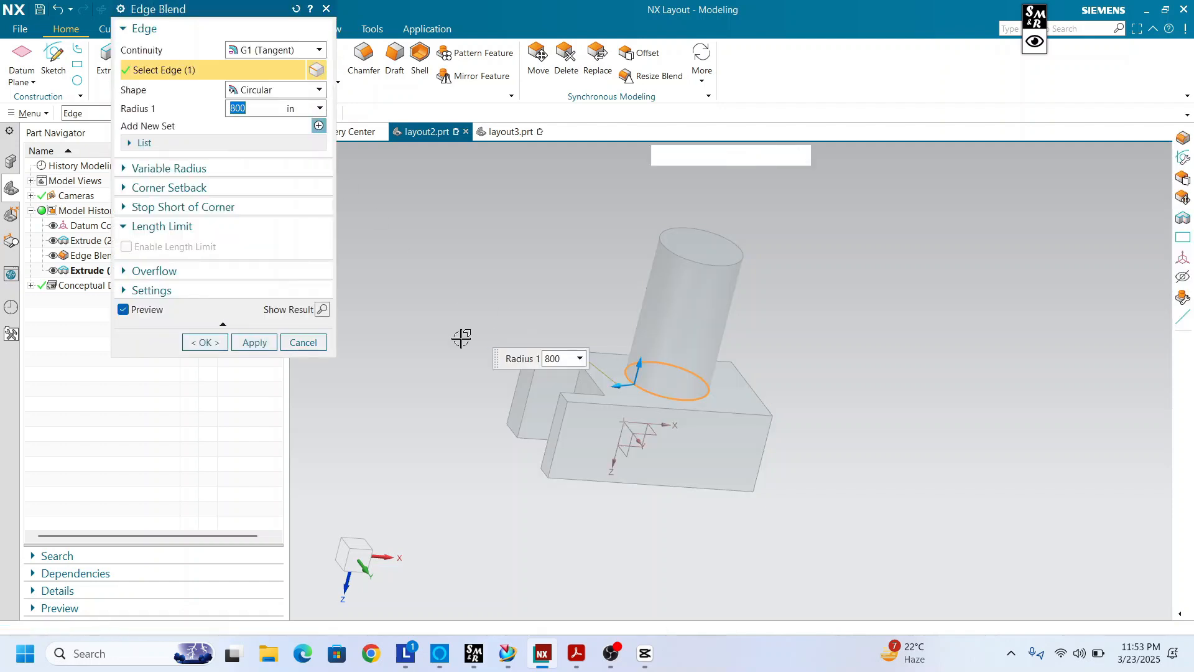
{"action": "scroll", "coordinate": [664, 334], "scroll_direction": "up", "scroll_amount": 2}
{"action": "scroll", "coordinate": [406, 309], "scroll_direction": "down", "scroll_amount": 2}
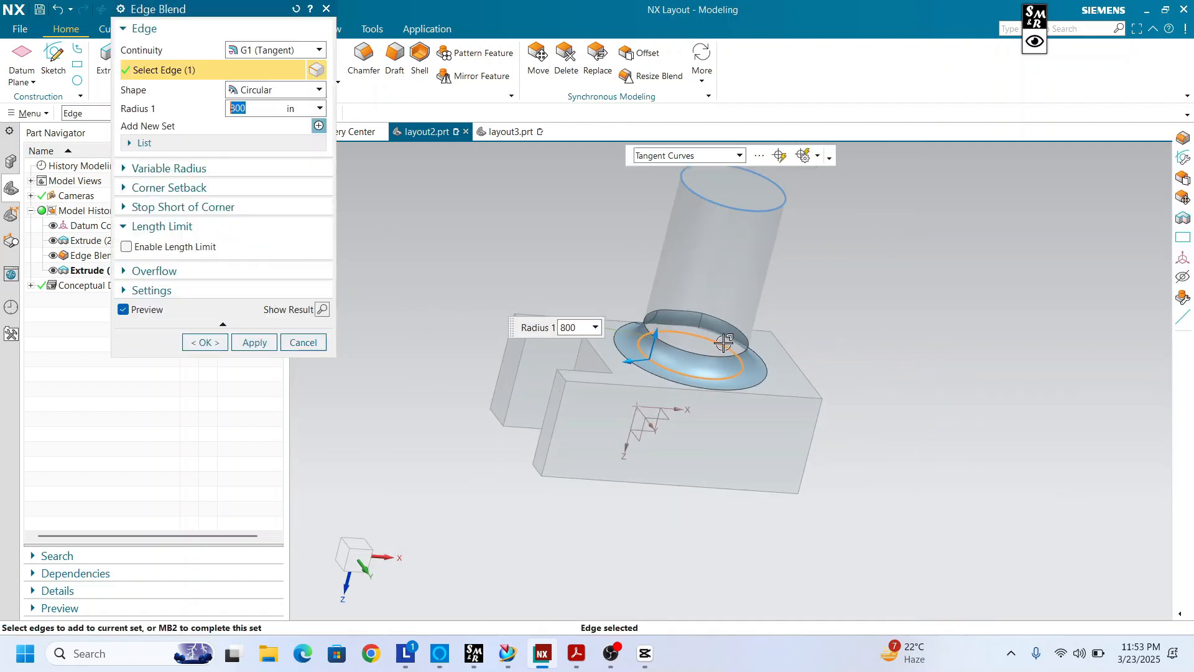
{"action": "middle_click_drag", "start_coordinate": [722, 338], "coordinate": [743, 364]}
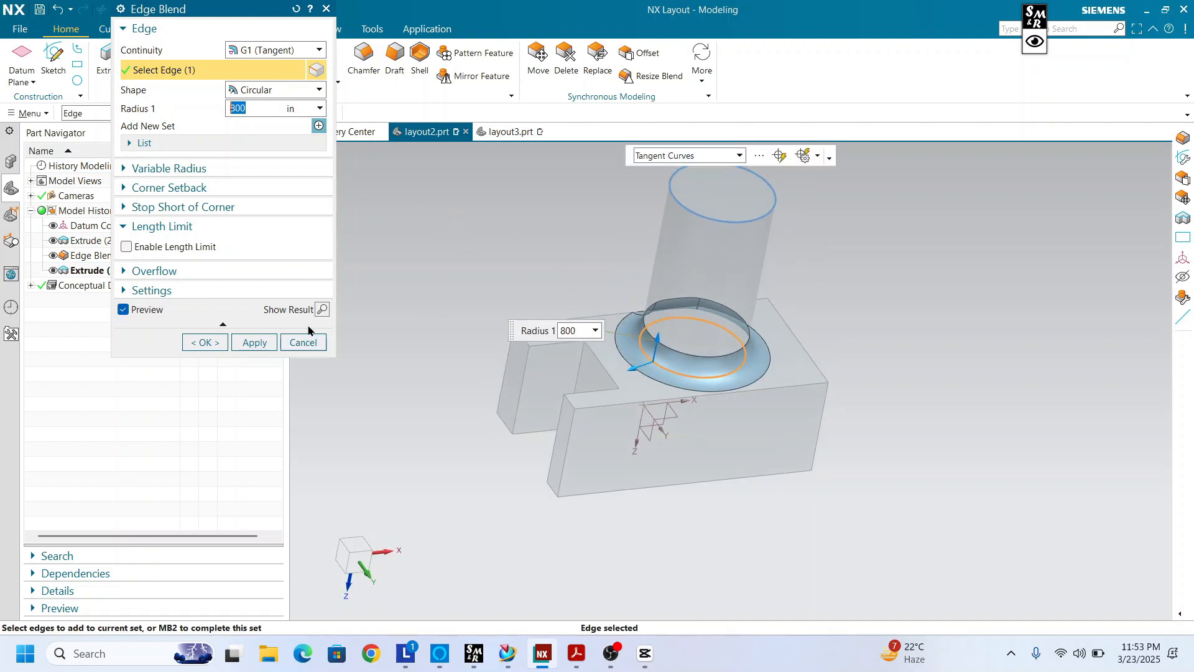
{"action": "scroll", "coordinate": [699, 317], "scroll_direction": "down", "scroll_amount": 3}
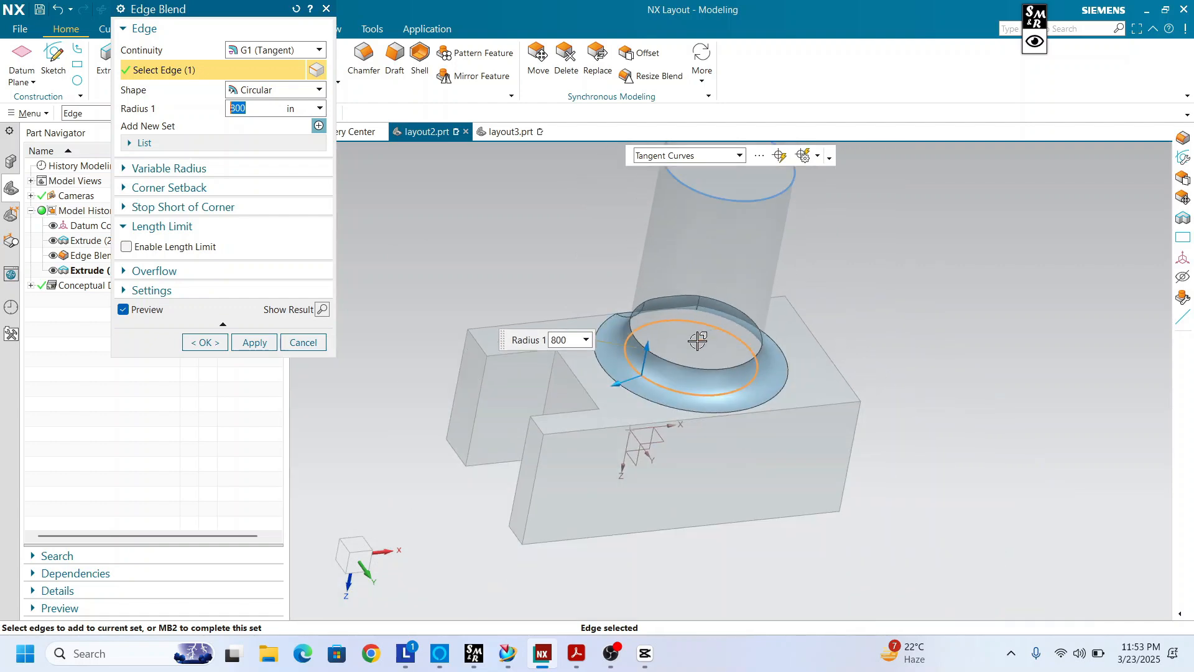
Step: Expand the Overflow options, inspect the blend preview where it meets the block's long edge, and accept the blend
{"action": "middle_click_drag", "start_coordinate": [698, 342], "coordinate": [789, 361]}
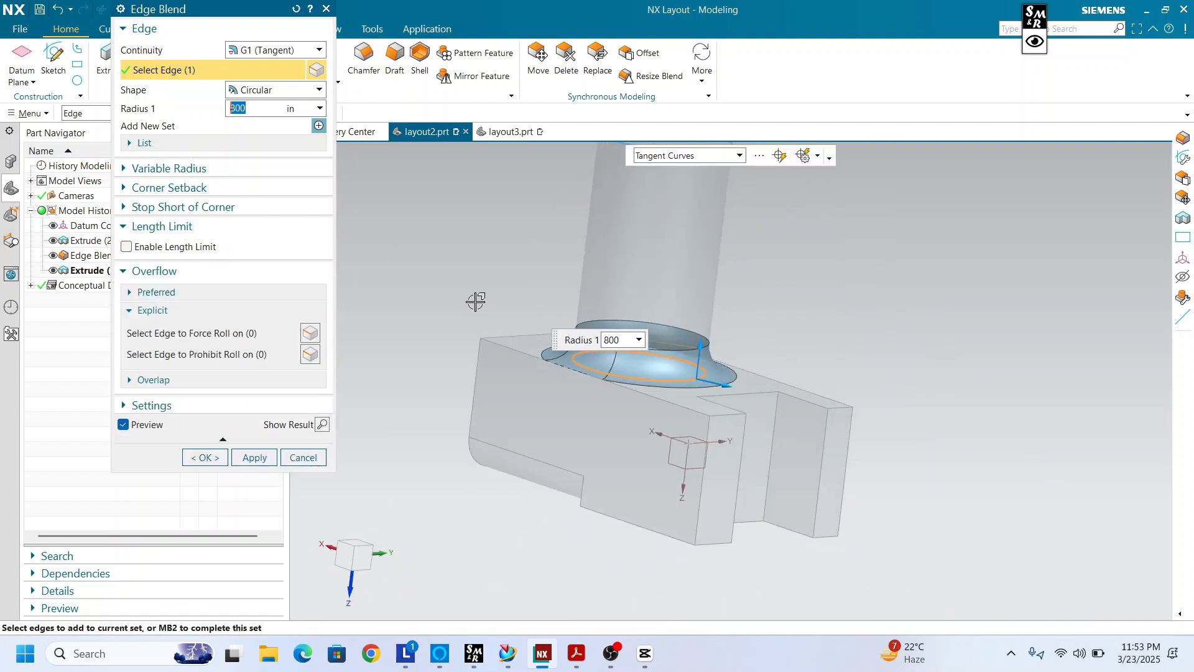
{"action": "scroll", "coordinate": [647, 299], "scroll_direction": "up", "scroll_amount": 4}
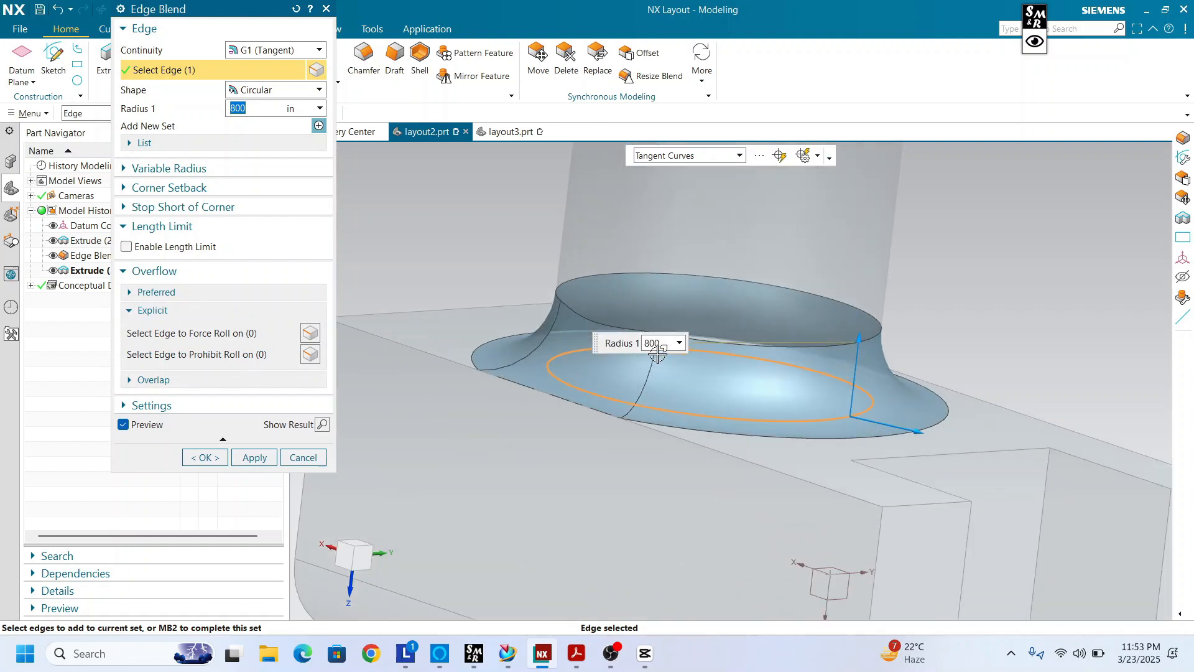
{"action": "mouse_move", "coordinate": [653, 282]}
{"action": "middle_mouse_down"}
{"action": "mouse_move", "coordinate": [644, 311]}
{"action": "mouse_move", "coordinate": [630, 278]}
{"action": "middle_mouse_up"}
{"action": "scroll", "coordinate": [591, 332], "scroll_direction": "up", "scroll_amount": 5}
{"action": "scroll", "coordinate": [549, 313], "scroll_direction": "down", "scroll_amount": 2}
{"action": "middle_click_drag", "start_coordinate": [544, 307], "coordinate": [530, 312]}
{"action": "scroll", "coordinate": [535, 308], "scroll_direction": "down", "scroll_amount": 2}
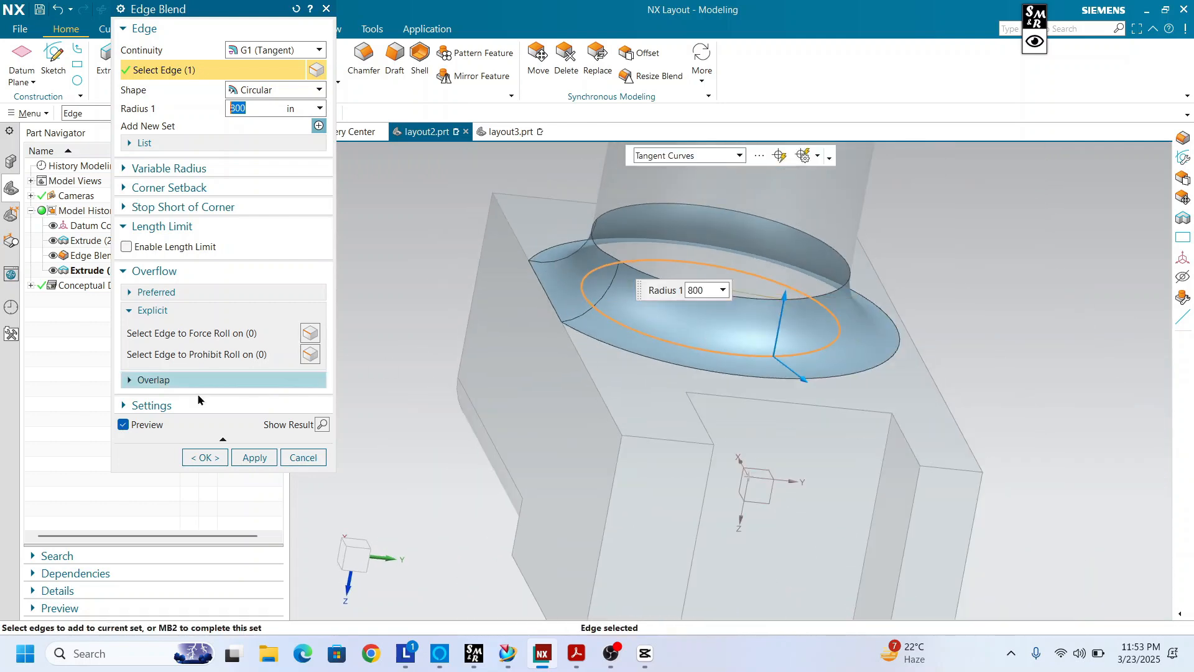
{"action": "left_click", "coordinate": [207, 459]}
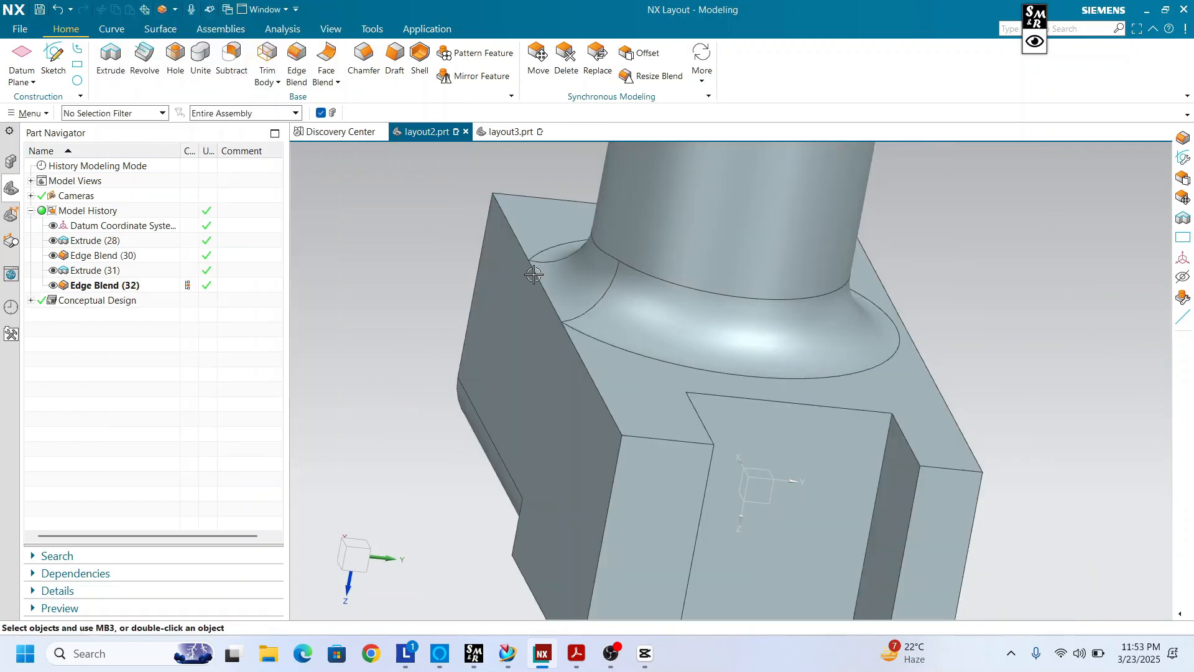
Step: Blend the block's long upper edge that cuts the cylinder's base blend, using a circular 800 in radius
{"action": "middle_click_drag", "start_coordinate": [539, 283], "coordinate": [547, 314]}
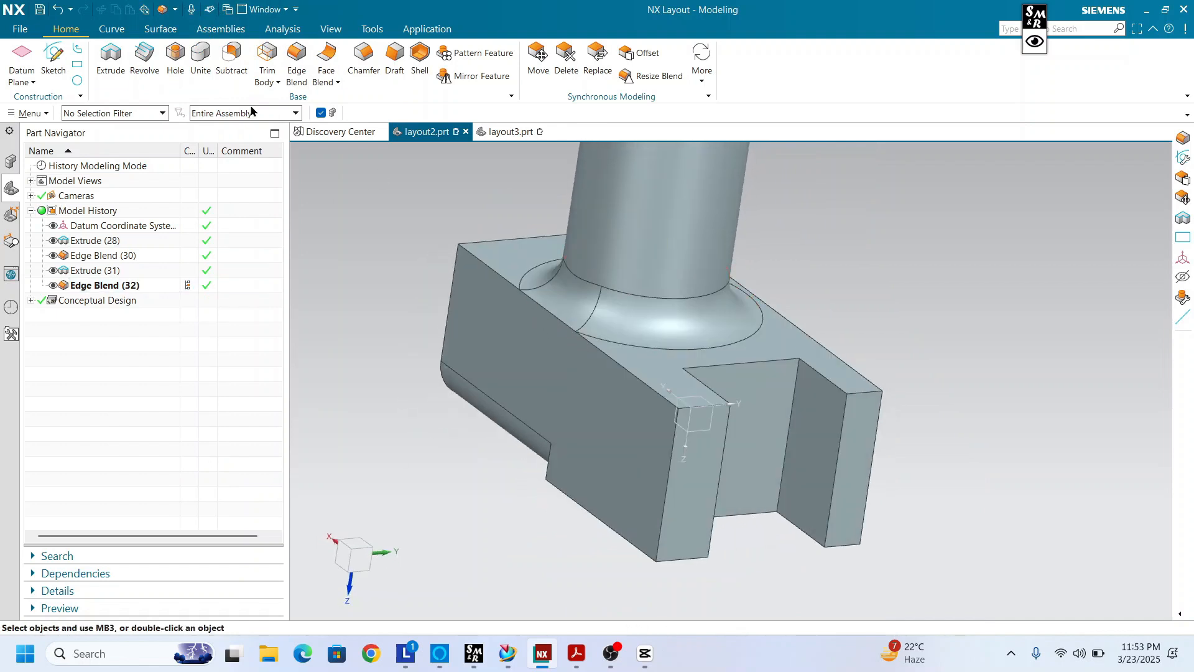
{"action": "left_click", "coordinate": [484, 263]}
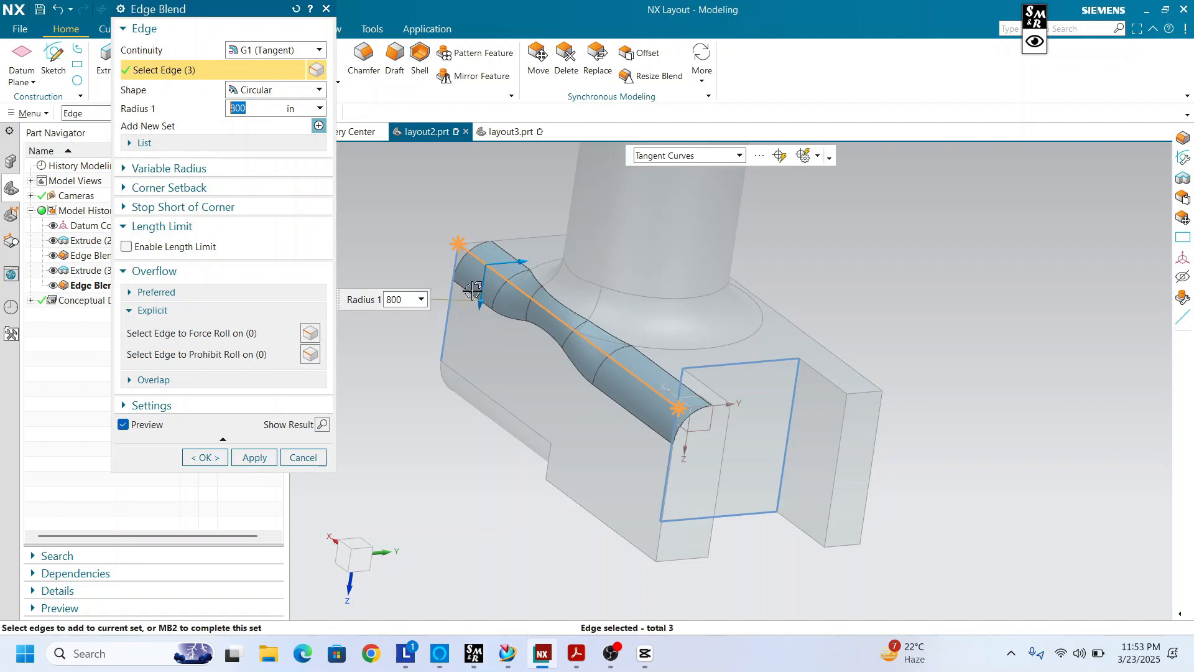
{"action": "middle_click_drag", "start_coordinate": [473, 290], "coordinate": [479, 273]}
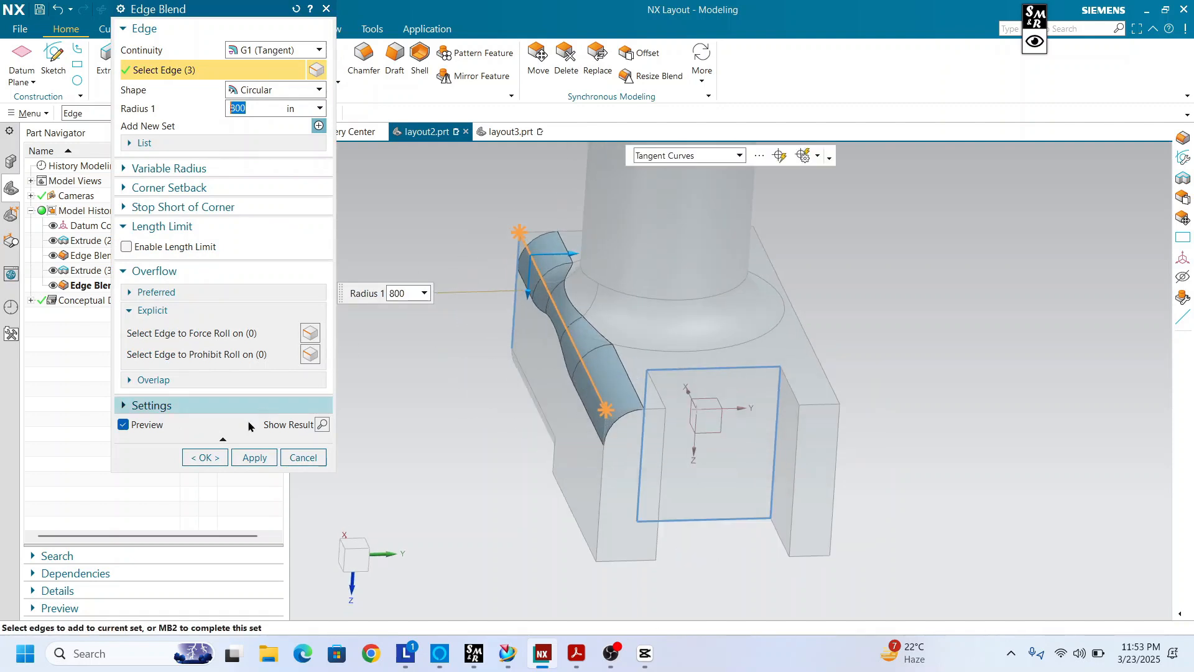
{"action": "left_click", "coordinate": [205, 457]}
Step: Delete the edge blend around the cylinder's base, and open and cancel the Face Blend command
{"action": "right_click", "coordinate": [671, 320]}
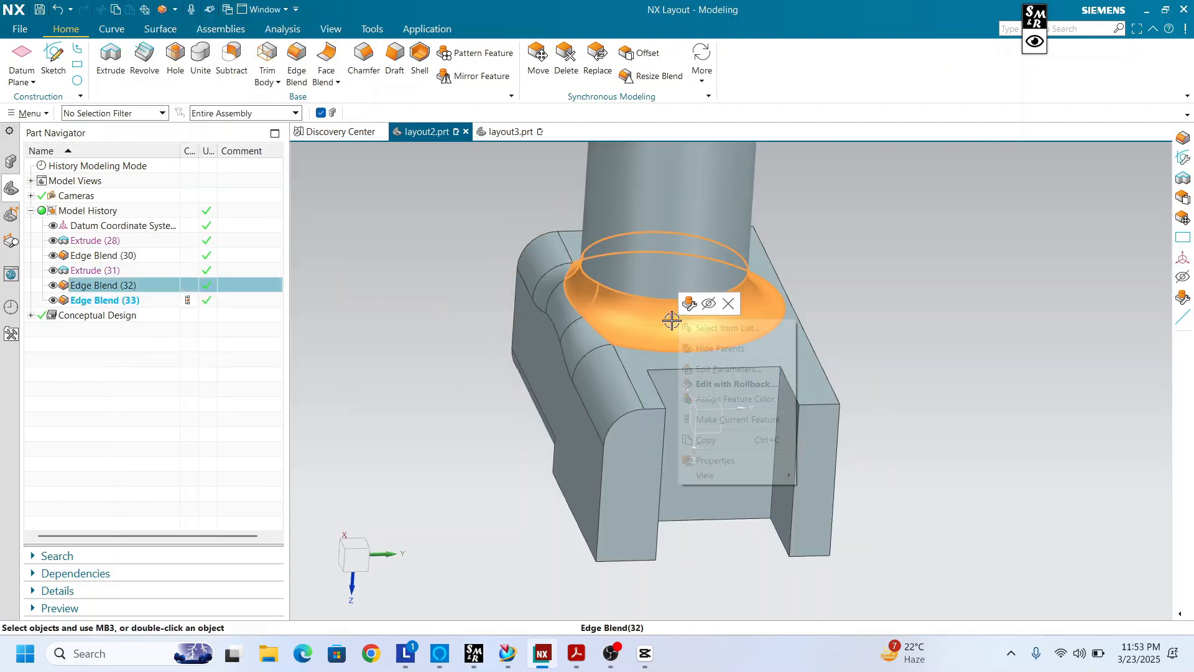
{"action": "left_click", "coordinate": [728, 304]}
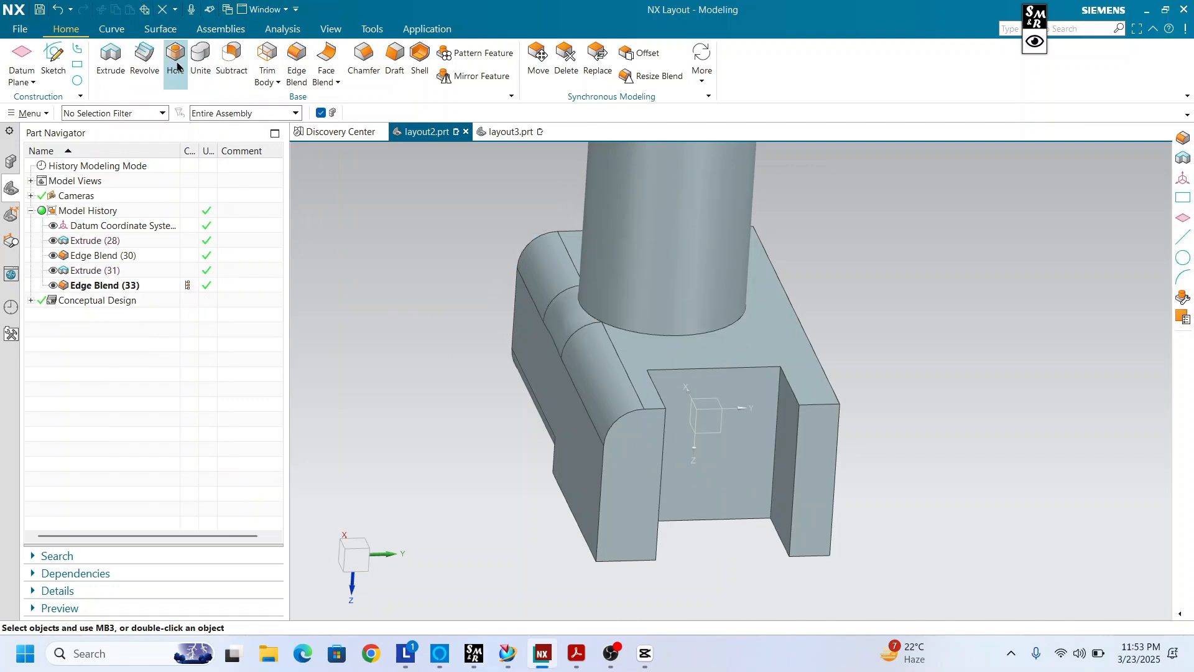
{"action": "left_click", "coordinate": [303, 53]}
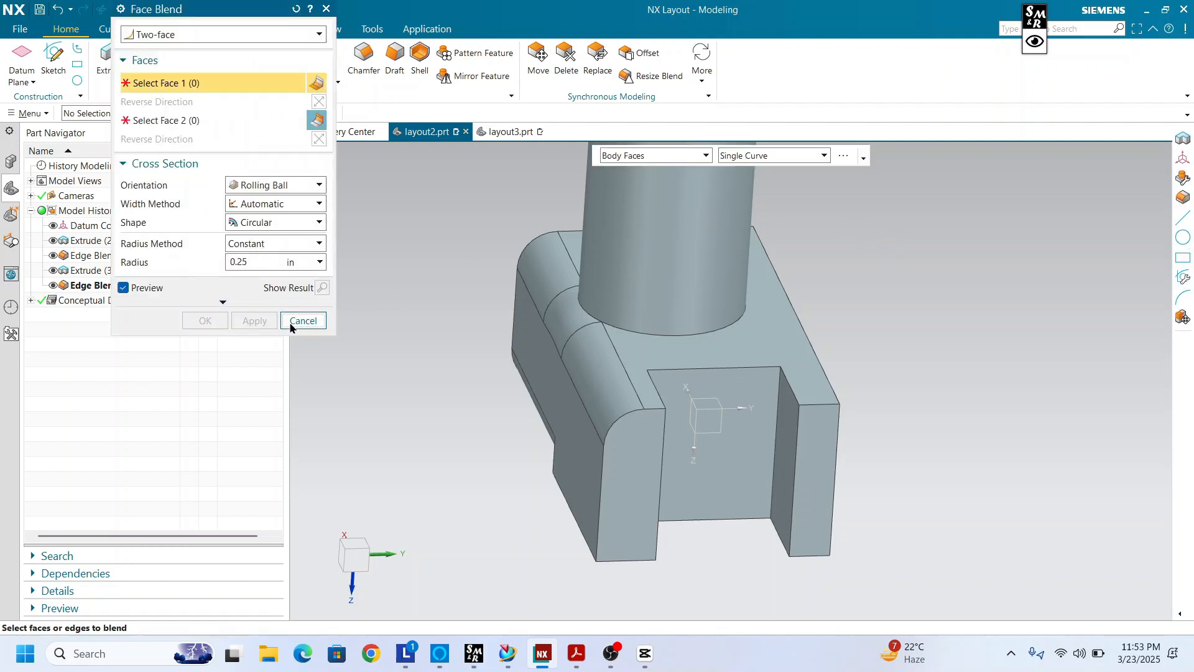
{"action": "left_click", "coordinate": [302, 319]}
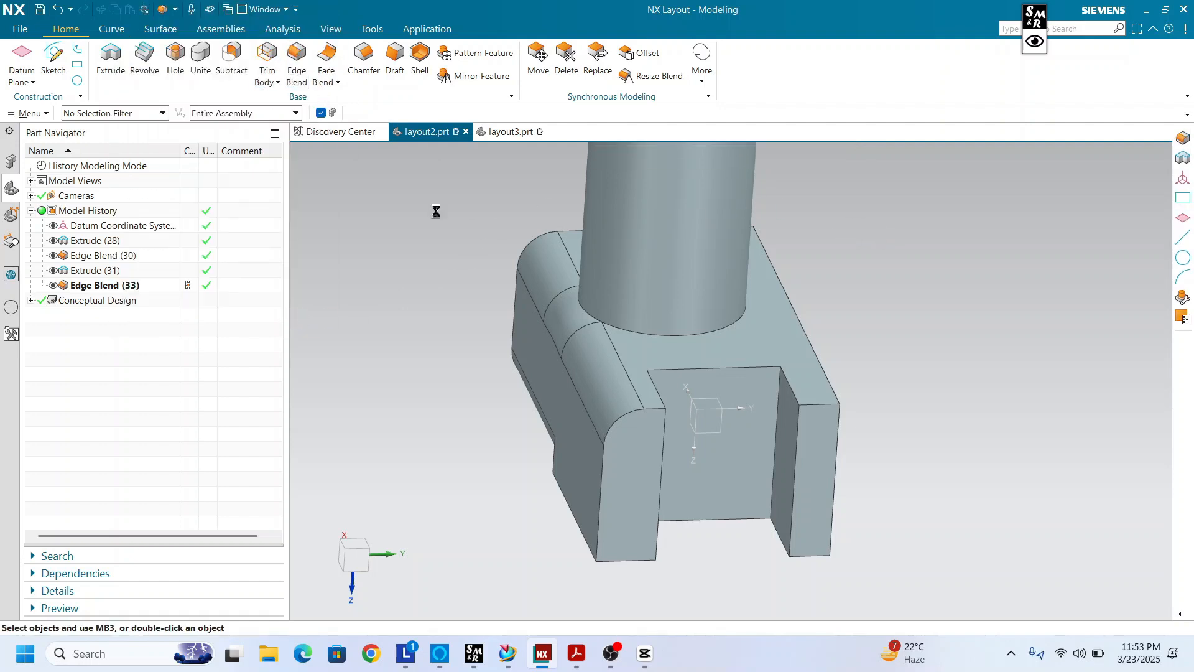
Step: Set up an edge blend on the circular edge at the cylinder's base with an 800 in radius, and expand the preferred overflow options
{"action": "scroll", "coordinate": [588, 316], "scroll_direction": "up", "scroll_amount": 5}
{"action": "scroll", "coordinate": [549, 294], "scroll_direction": "down", "scroll_amount": 3}
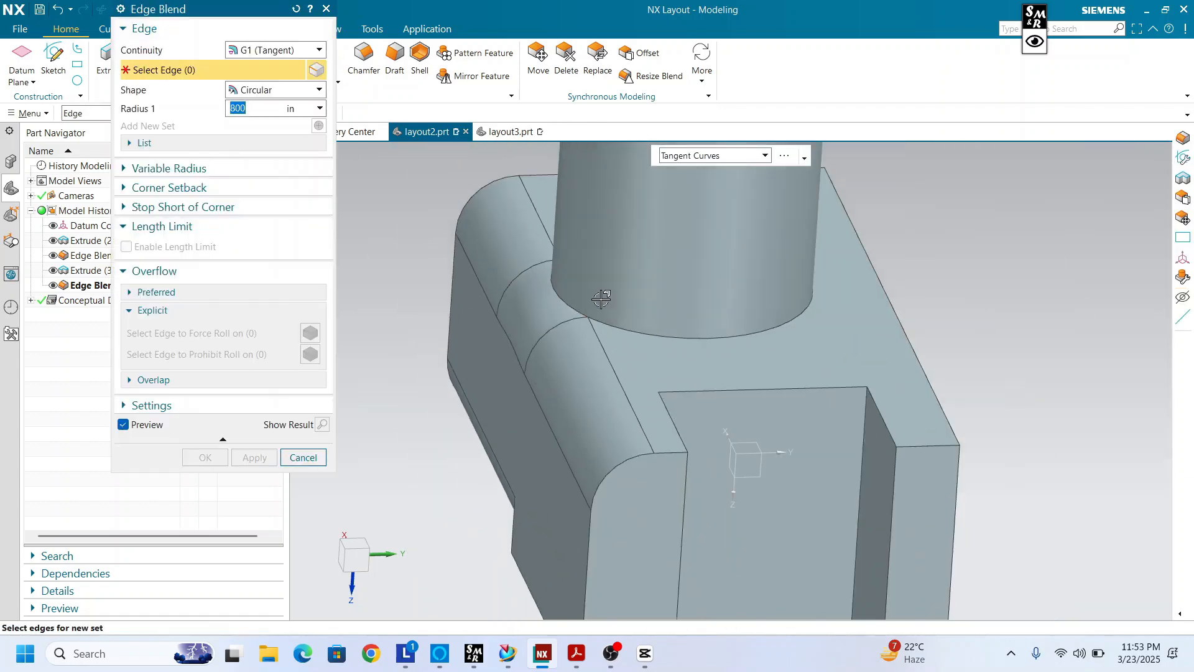
{"action": "left_click", "coordinate": [696, 336]}
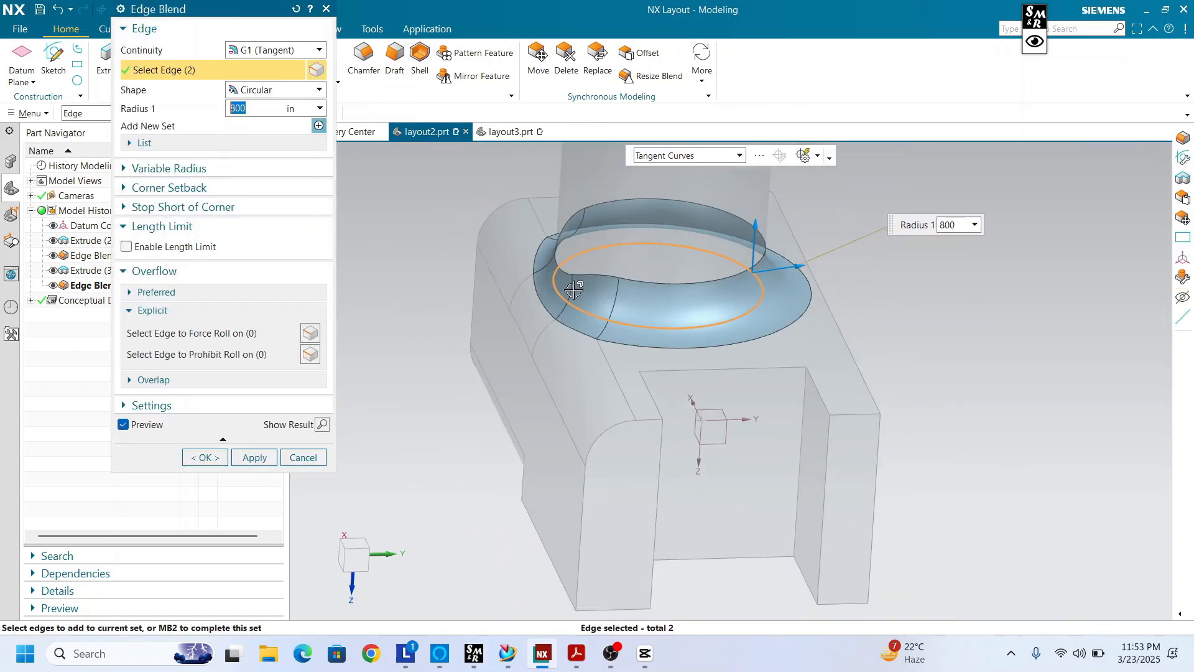
{"action": "middle_click_drag", "start_coordinate": [699, 330], "coordinate": [726, 319]}
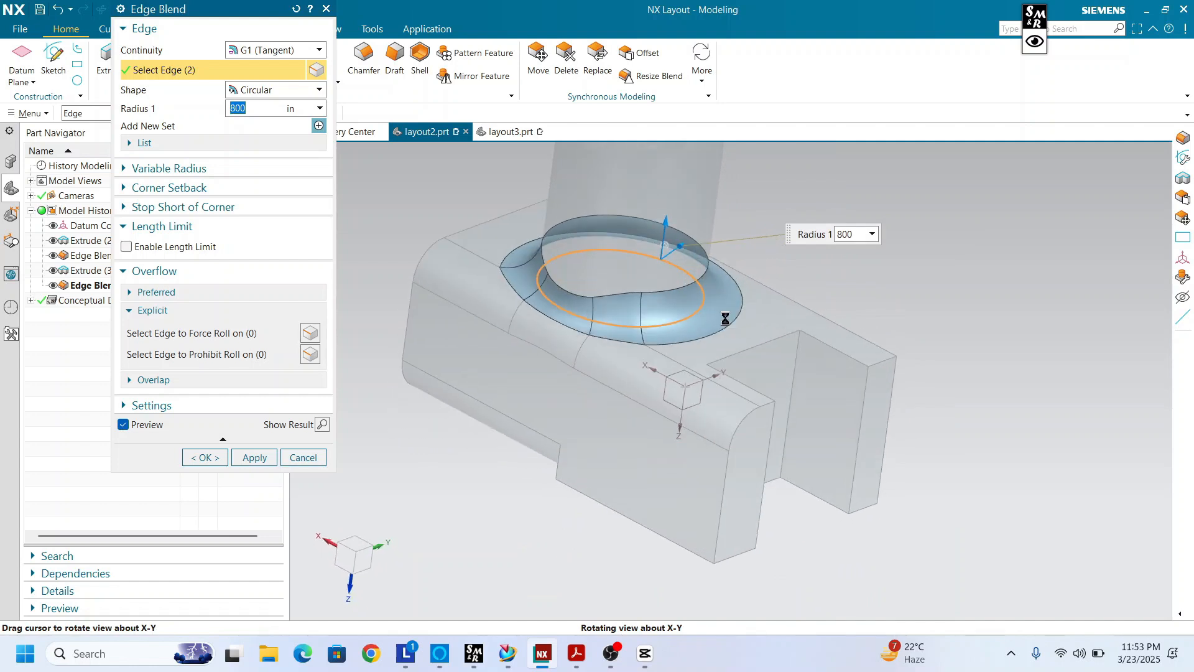
{"action": "left_click", "coordinate": [157, 295]}
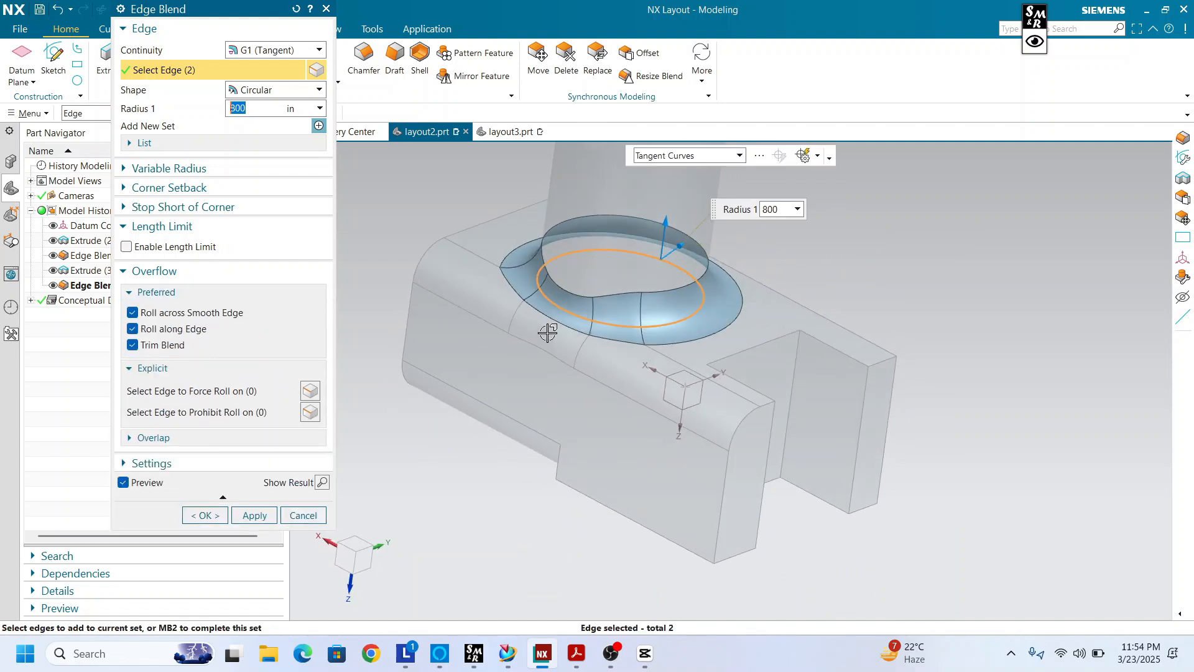
Step: Turn off Roll across Smooth Edge, Roll along Edge and Trim Blend for the cylinder's base blend
{"action": "middle_click_drag", "start_coordinate": [550, 333], "coordinate": [357, 337]}
{"action": "left_click", "coordinate": [133, 312]}
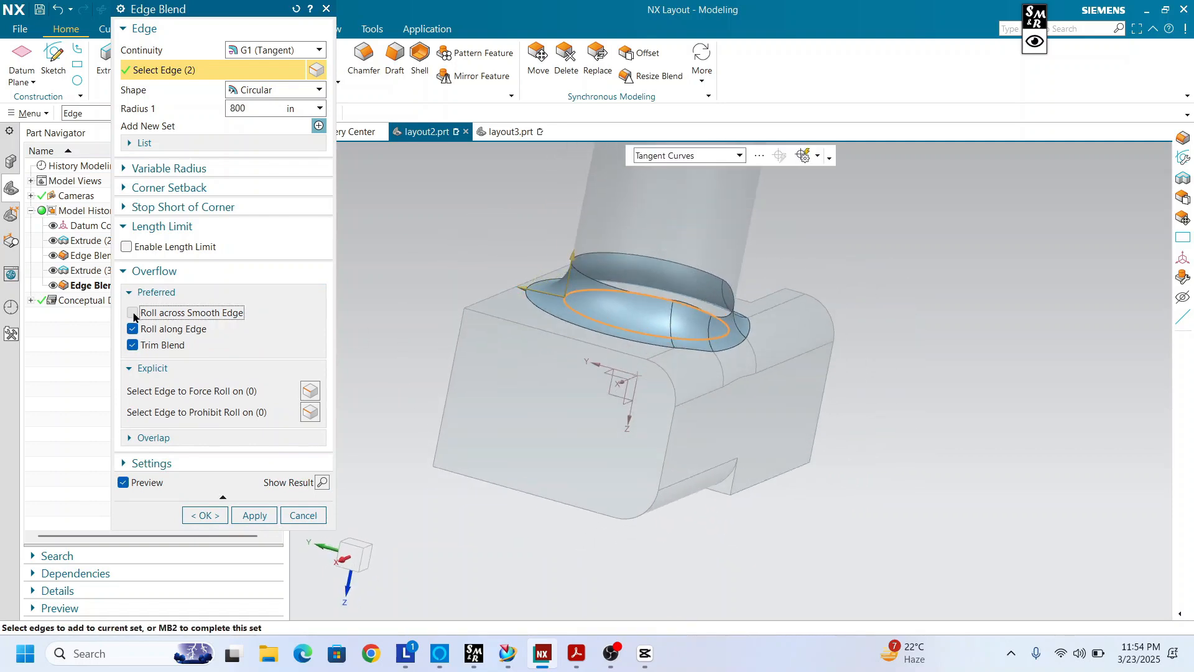
{"action": "left_click", "coordinate": [132, 329]}
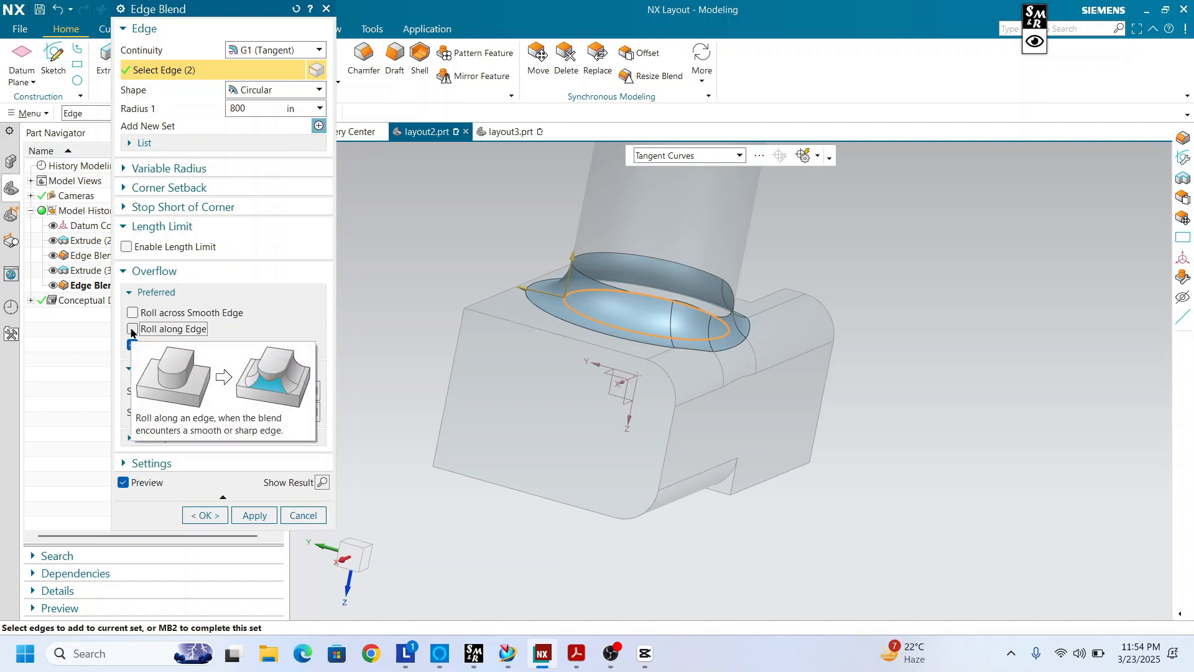
{"action": "left_click", "coordinate": [132, 344]}
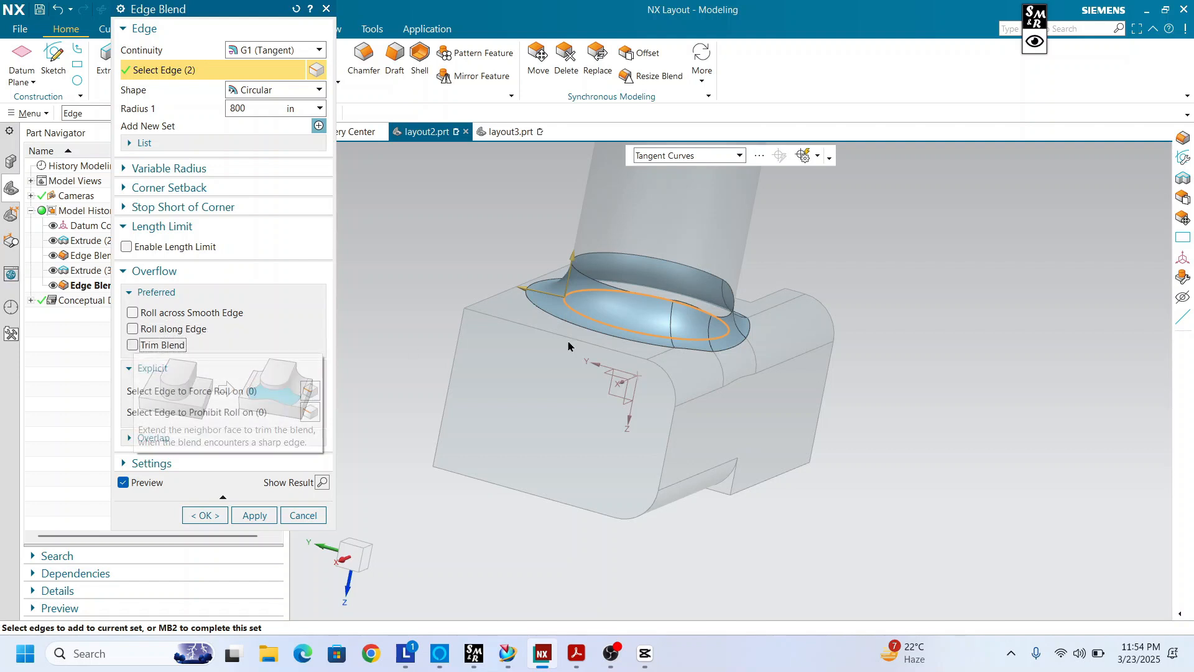
Step: Enlarge the base blend's radius to 1700 in directly on the preview
{"action": "middle_click_drag", "start_coordinate": [548, 355], "coordinate": [550, 302]}
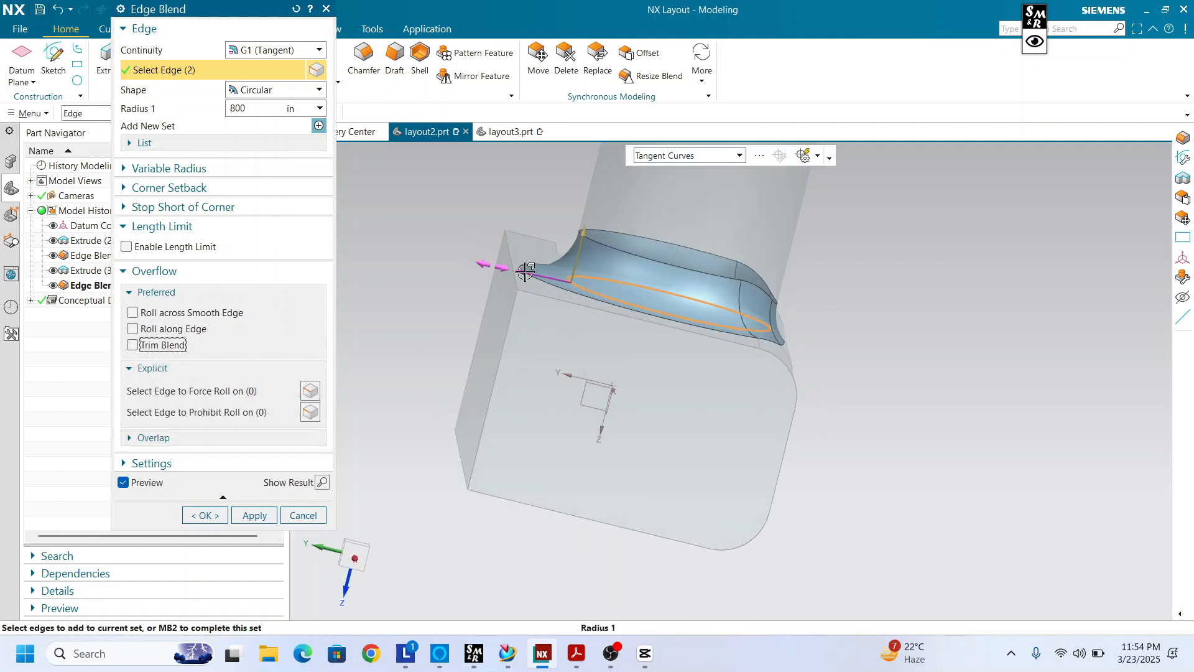
{"action": "mouse_move", "coordinate": [525, 272]}
{"action": "left_mouse_down"}
{"action": "mouse_move", "coordinate": [448, 259]}
{"action": "mouse_move", "coordinate": [554, 317]}
{"action": "mouse_move", "coordinate": [493, 280]}
{"action": "mouse_move", "coordinate": [520, 293]}
{"action": "left_mouse_up"}
{"action": "middle_click_drag", "start_coordinate": [762, 386], "coordinate": [722, 416]}
{"action": "left_click_drag", "start_coordinate": [525, 322], "coordinate": [470, 322]}
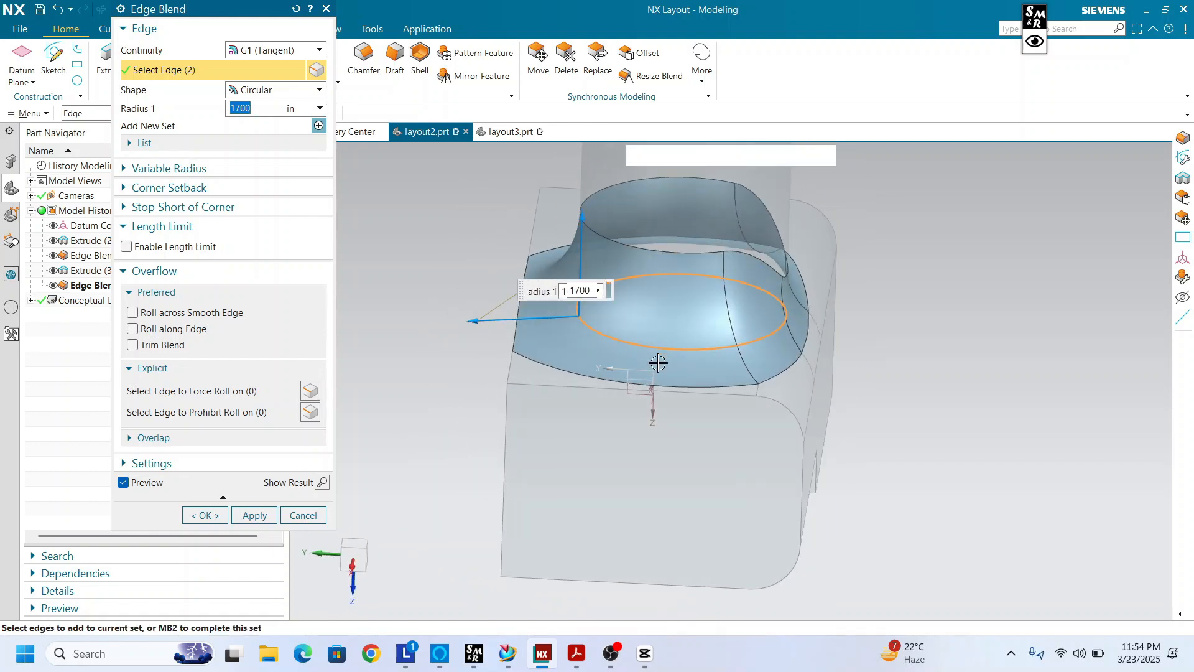
Step: Enable Roll across Smooth Edge, Roll along Edge and Trim Blend one after another, examining the blend preview along the block's edges
{"action": "middle_click_drag", "start_coordinate": [658, 362], "coordinate": [624, 310]}
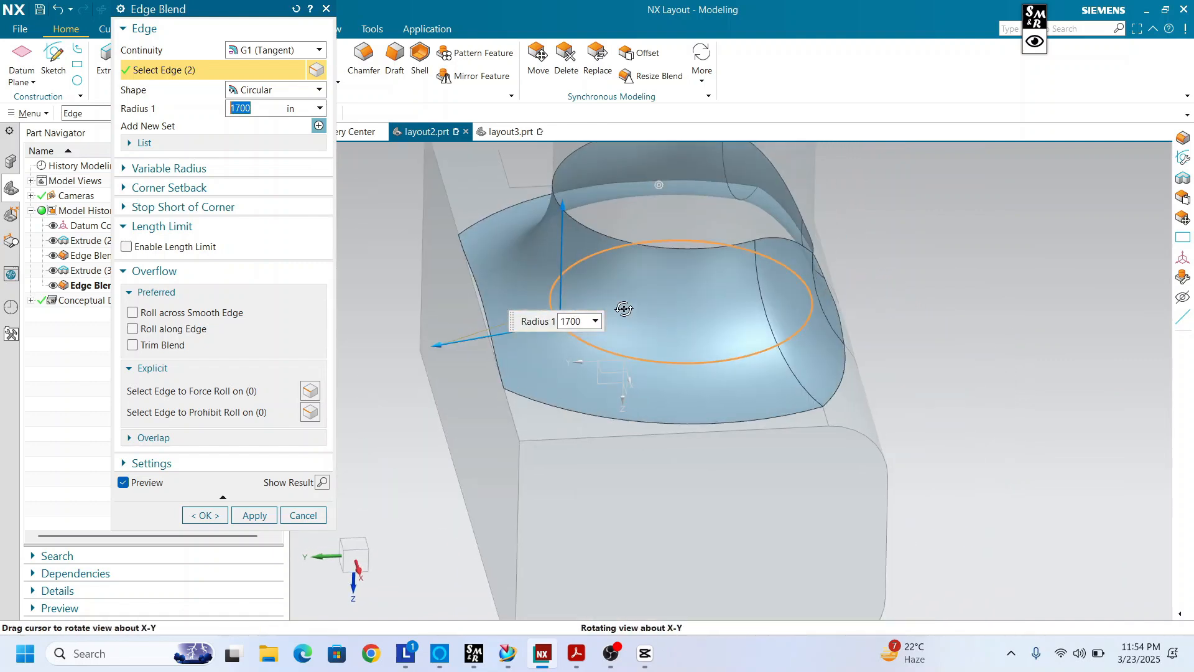
{"action": "left_click", "coordinate": [167, 311]}
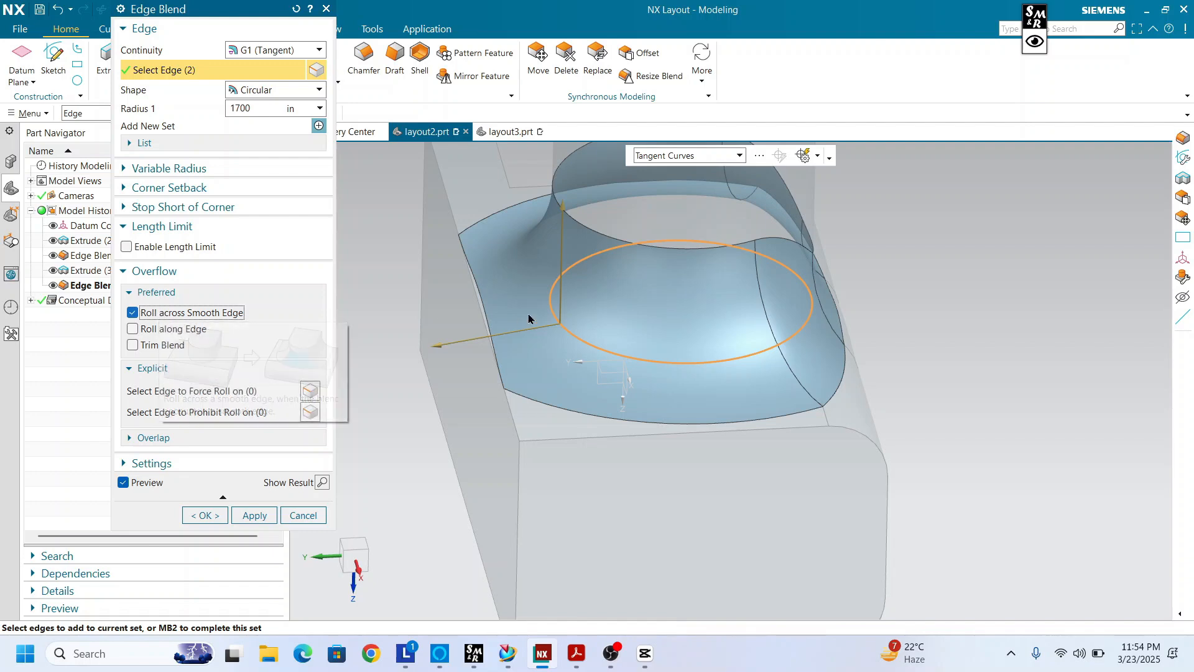
{"action": "middle_click_drag", "start_coordinate": [556, 283], "coordinate": [547, 282]}
{"action": "left_click", "coordinate": [132, 328]}
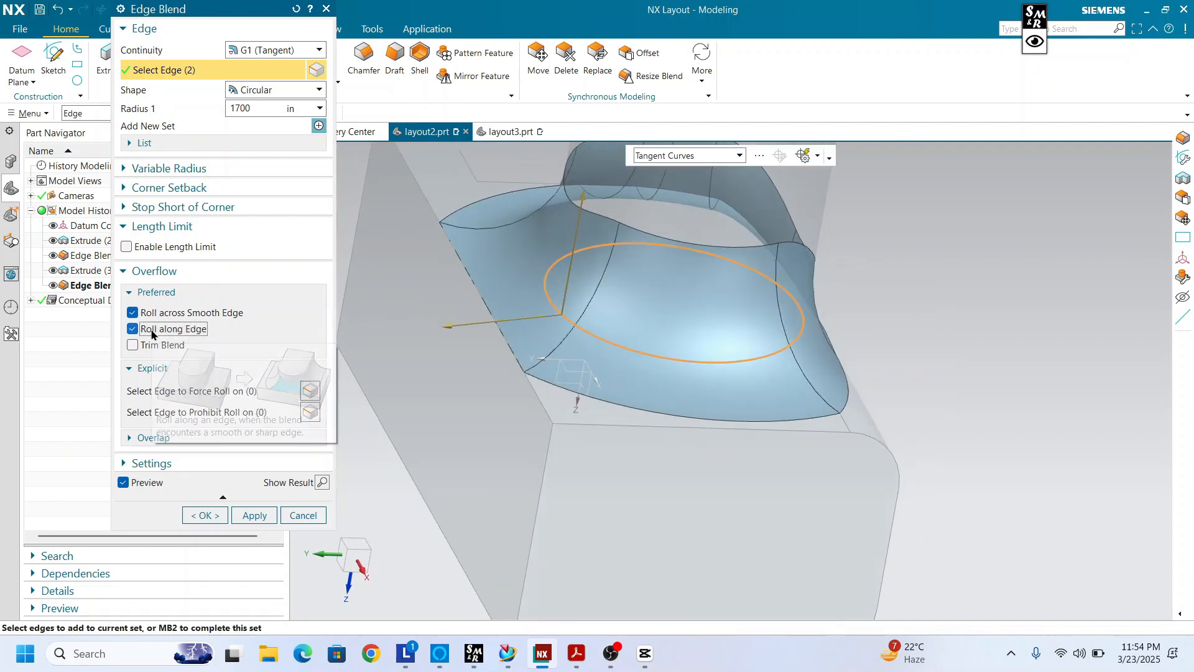
{"action": "middle_click_drag", "start_coordinate": [595, 249], "coordinate": [579, 270]}
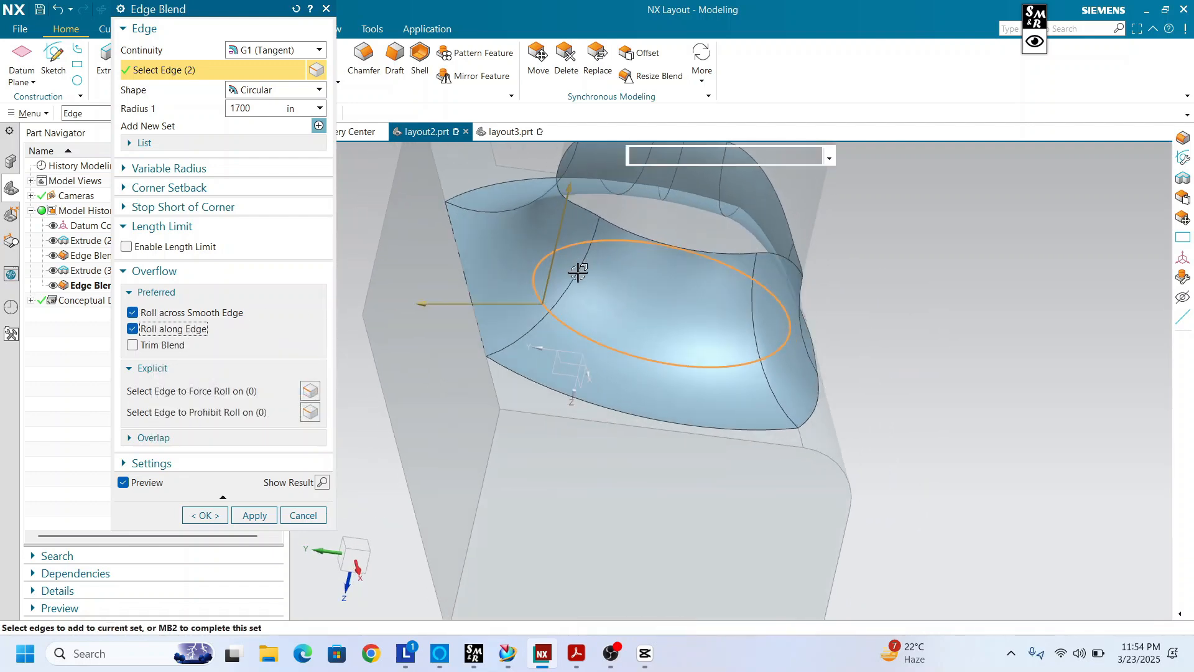
{"action": "scroll", "coordinate": [594, 283], "scroll_direction": "down", "scroll_amount": 2}
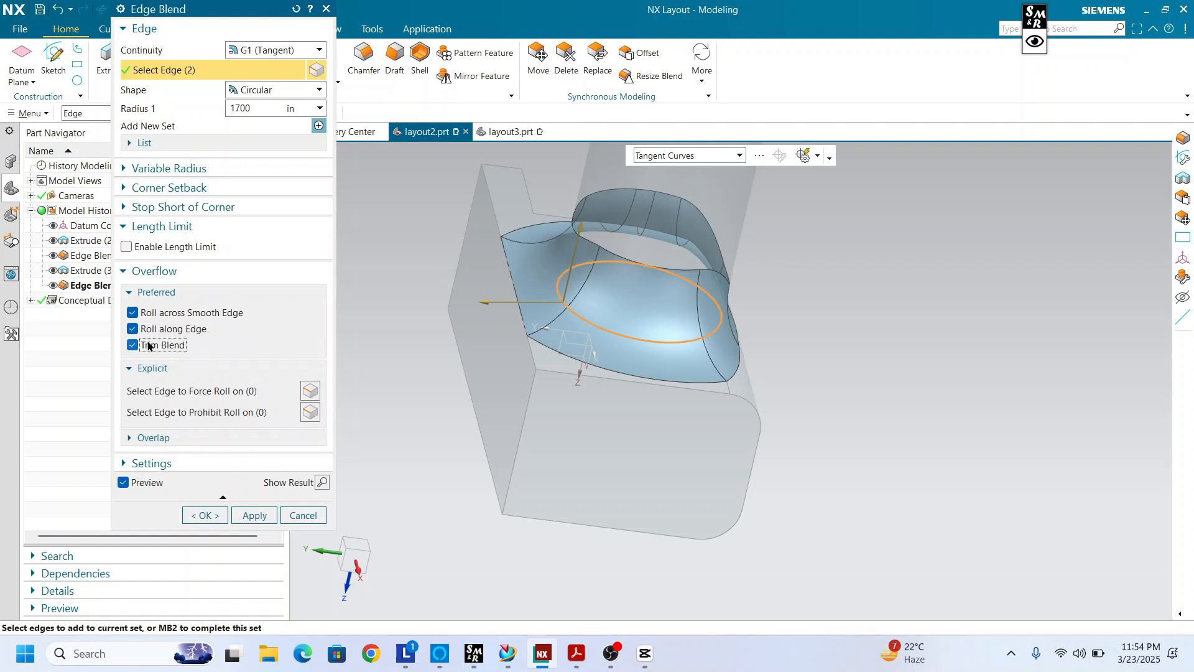
{"action": "mouse_move", "coordinate": [148, 346]}
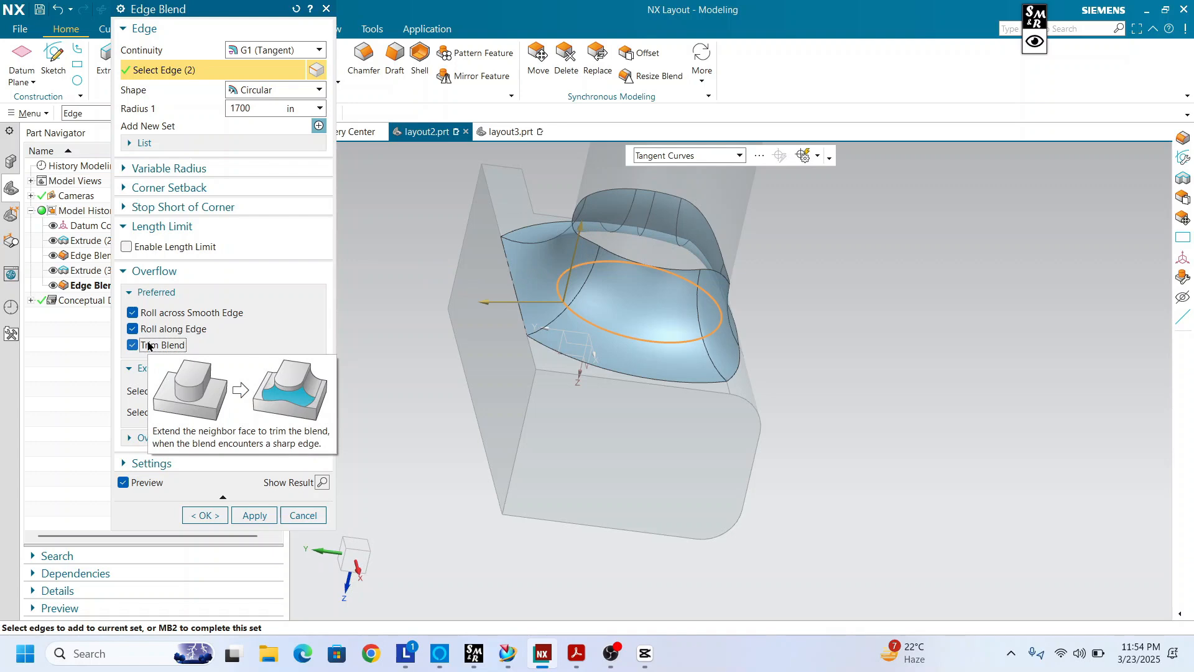
{"action": "mouse_move", "coordinate": [663, 317]}
{"action": "middle_mouse_down"}
{"action": "mouse_move", "coordinate": [699, 259]}
{"action": "mouse_move", "coordinate": [661, 323]}
{"action": "middle_mouse_up"}
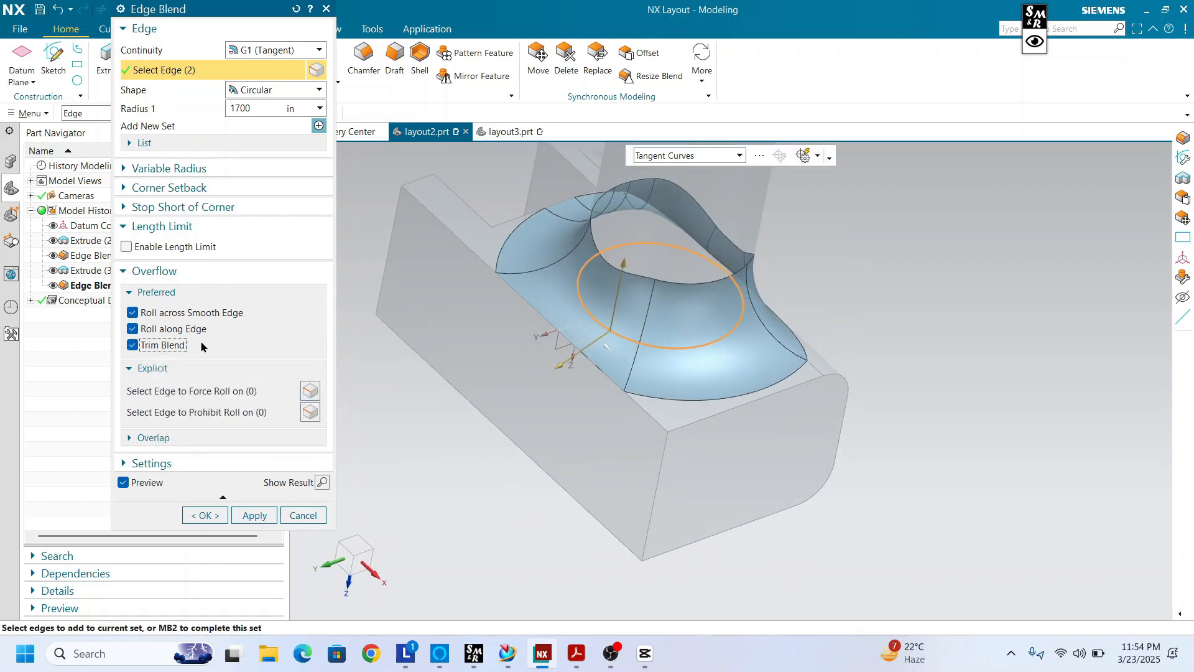
Step: Disable Roll across Smooth Edge, Trim Blend and Roll along Edge, comparing the preview with Trim Blend on and off
{"action": "left_click", "coordinate": [132, 344]}
{"action": "left_click", "coordinate": [133, 312]}
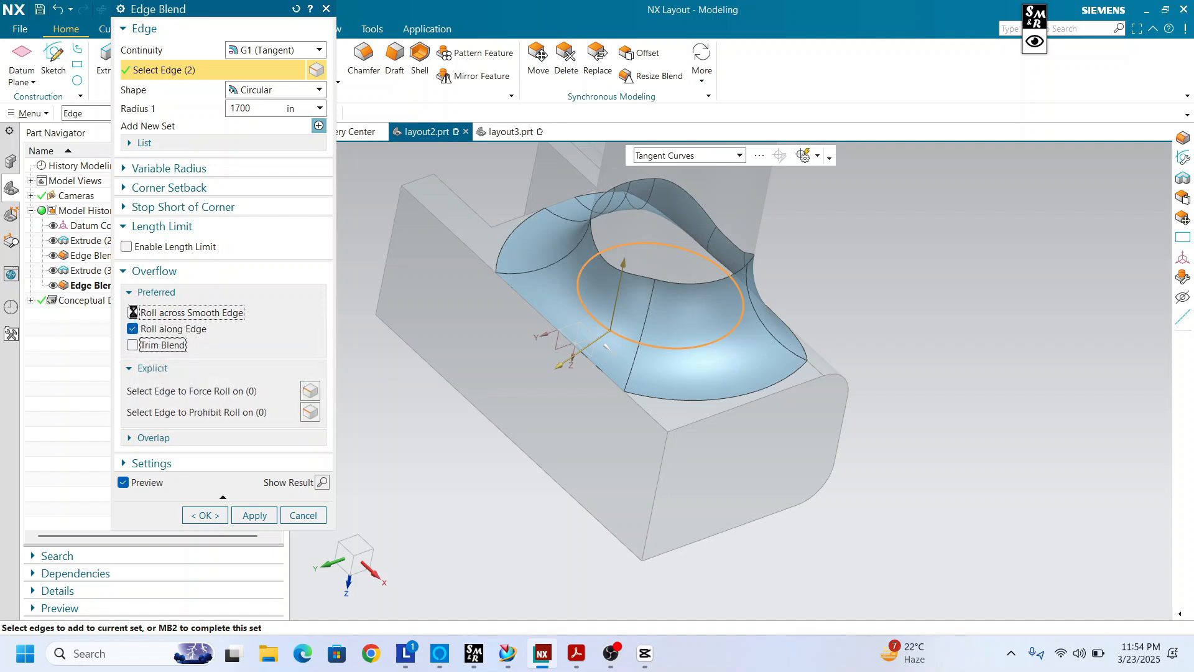
{"action": "middle_click_drag", "start_coordinate": [547, 258], "coordinate": [659, 311]}
{"action": "left_click", "coordinate": [133, 345]}
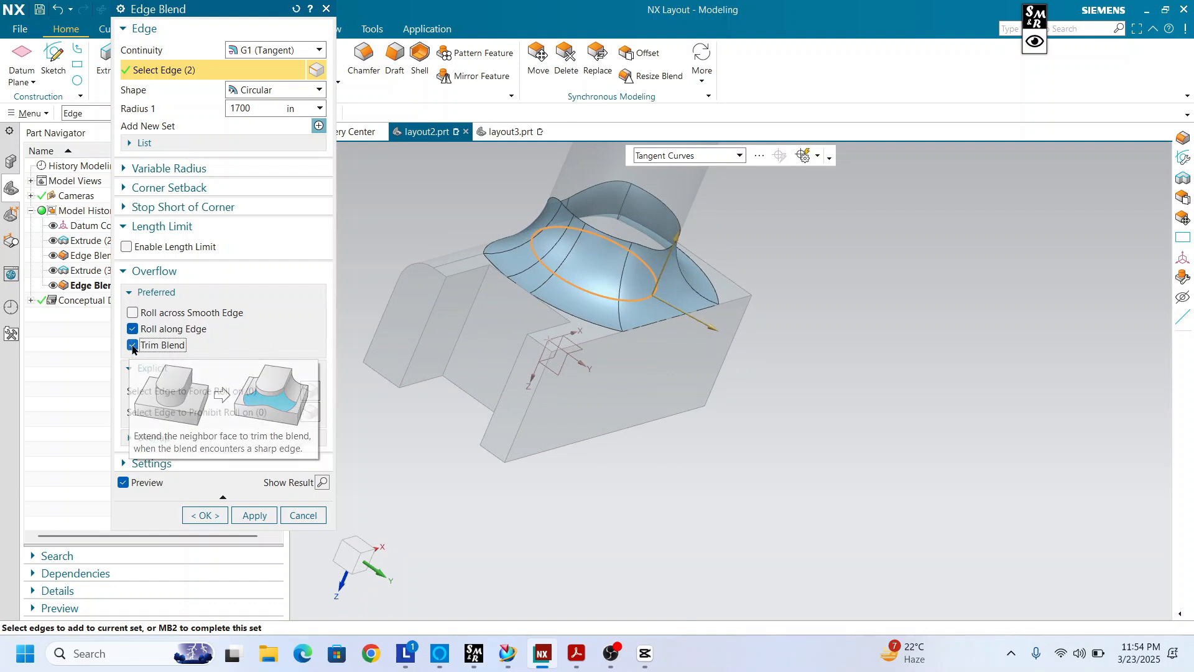
{"action": "left_click", "coordinate": [133, 344]}
{"action": "left_click", "coordinate": [132, 328]}
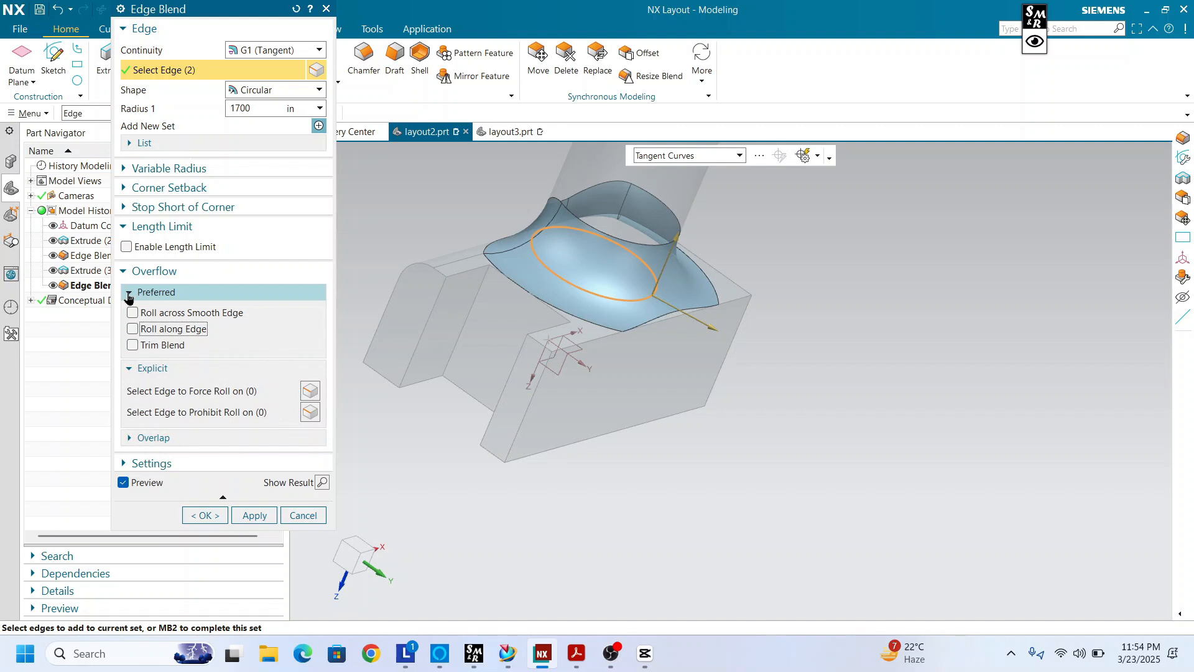
Step: Accept the cylinder's base blend with all preferred overflow options off, and inspect the finished body from several sides
{"action": "middle_click_drag", "start_coordinate": [752, 370], "coordinate": [622, 460]}
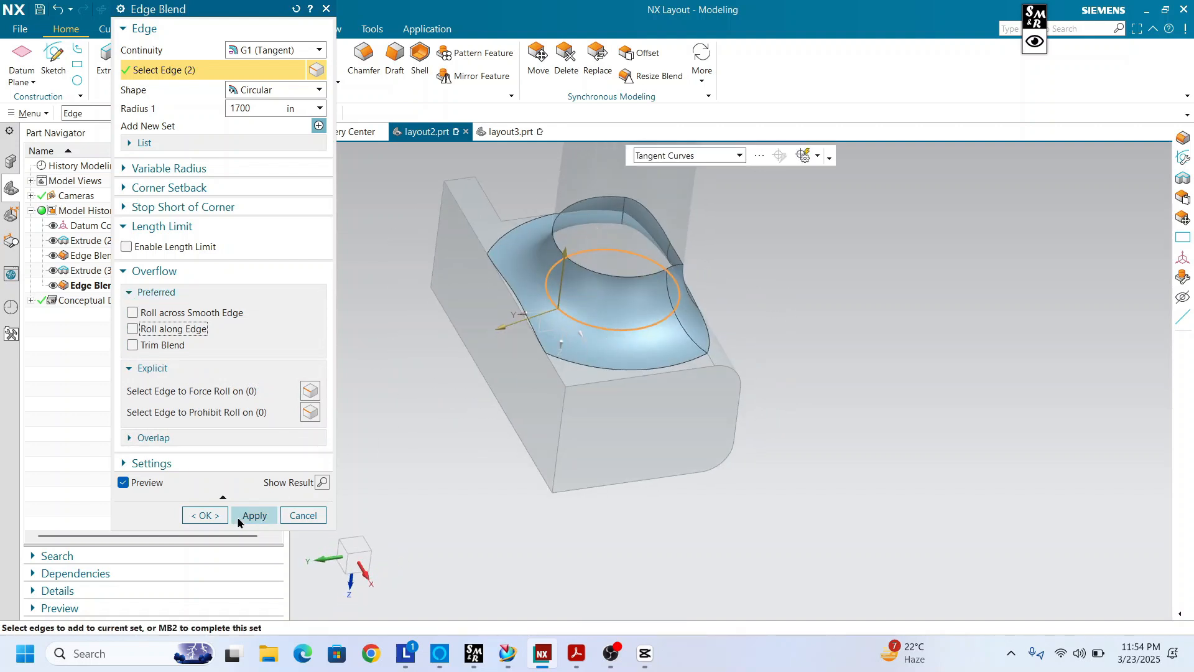
{"action": "left_click", "coordinate": [202, 516]}
{"action": "middle_click_drag", "start_coordinate": [603, 432], "coordinate": [575, 182]}
{"action": "scroll", "coordinate": [637, 259], "scroll_direction": "up", "scroll_amount": 5}
{"action": "scroll", "coordinate": [635, 420], "scroll_direction": "down", "scroll_amount": 4}
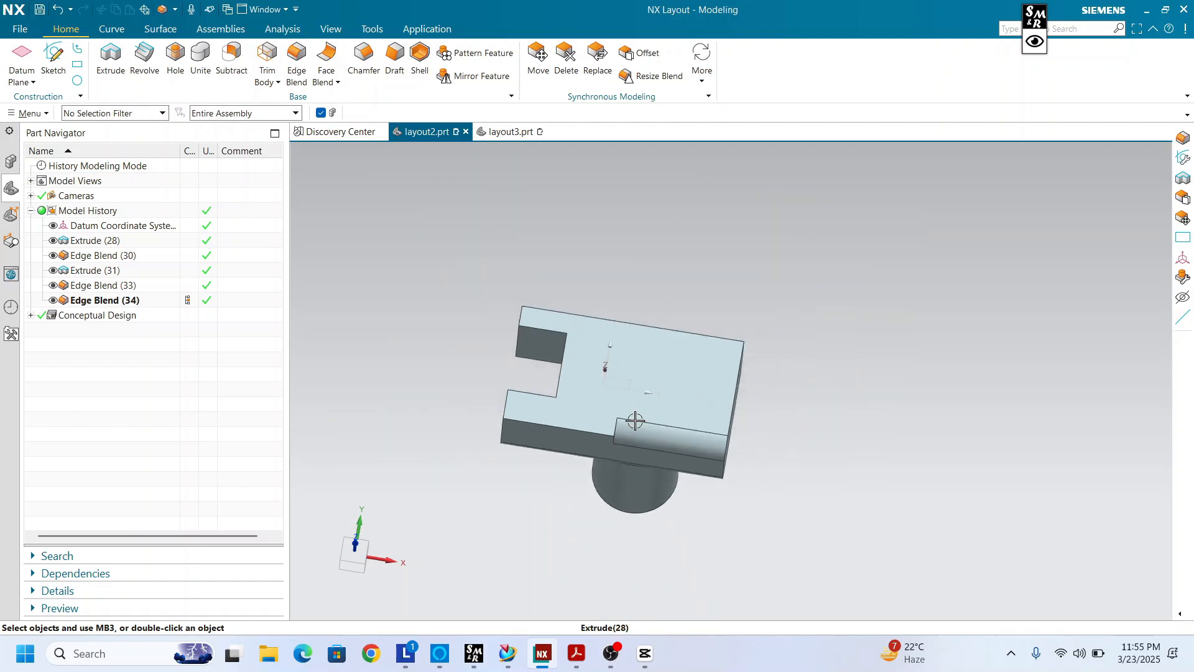
{"action": "middle_click_drag", "start_coordinate": [635, 421], "coordinate": [682, 342]}
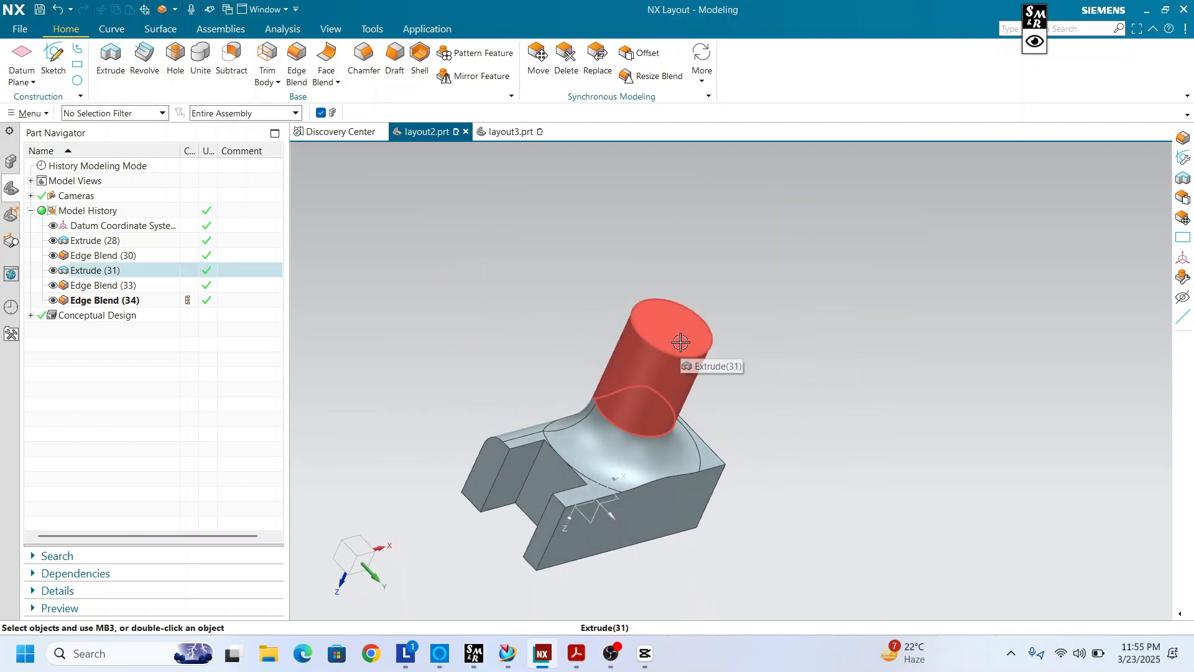